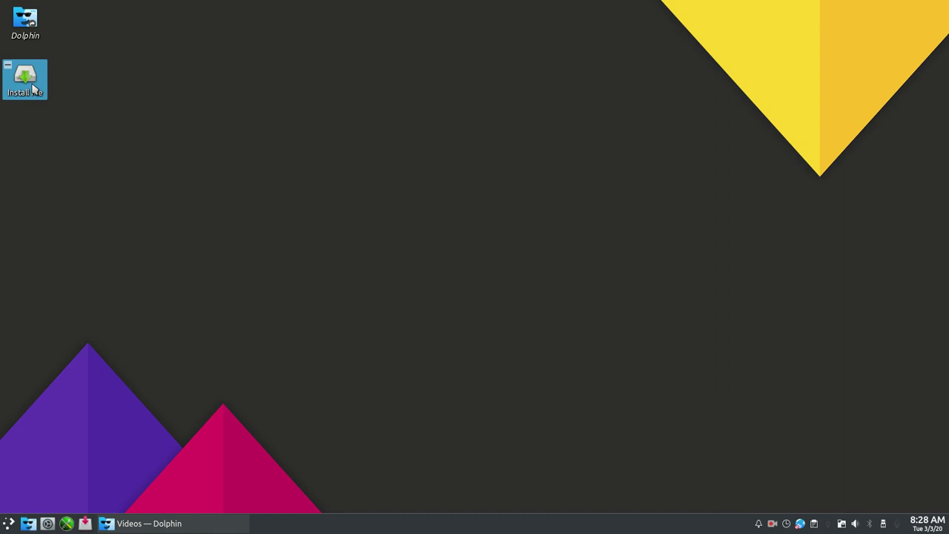
Start the PCLinuxOS installation wizard, proceed past its welcome page, and move its window out of the centre.
{"action": "left_click", "coordinate": [33, 89]}
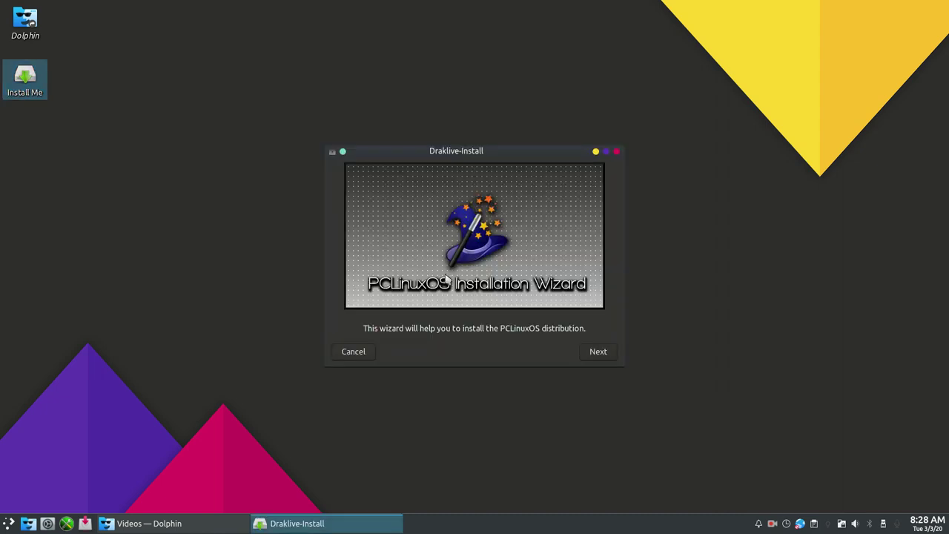
{"action": "left_click", "coordinate": [606, 353]}
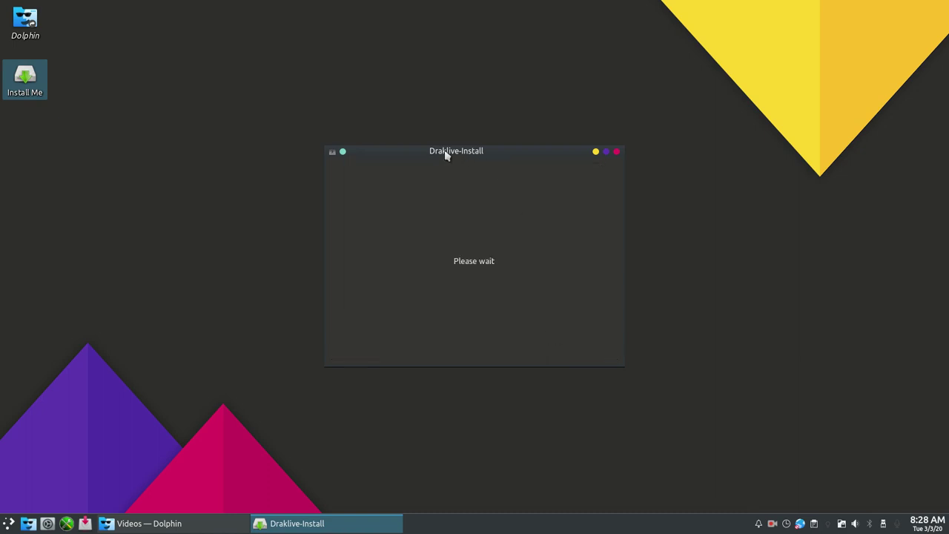
{"action": "left_click_drag", "start_coordinate": [412, 151], "coordinate": [255, 59]}
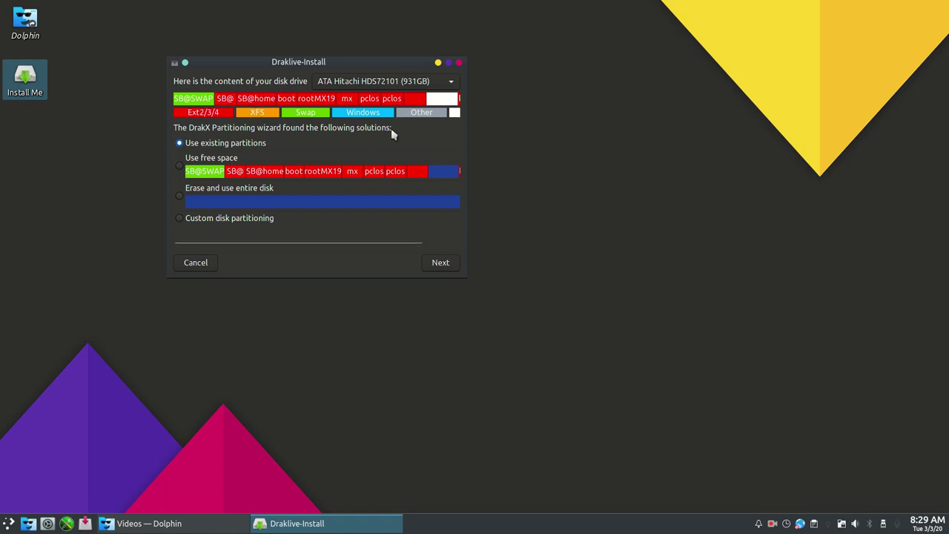
Choose to use the existing partitions on the ATA Hitachi disk and continue to the mount points.
{"action": "left_click", "coordinate": [238, 156]}
{"action": "left_click", "coordinate": [183, 146]}
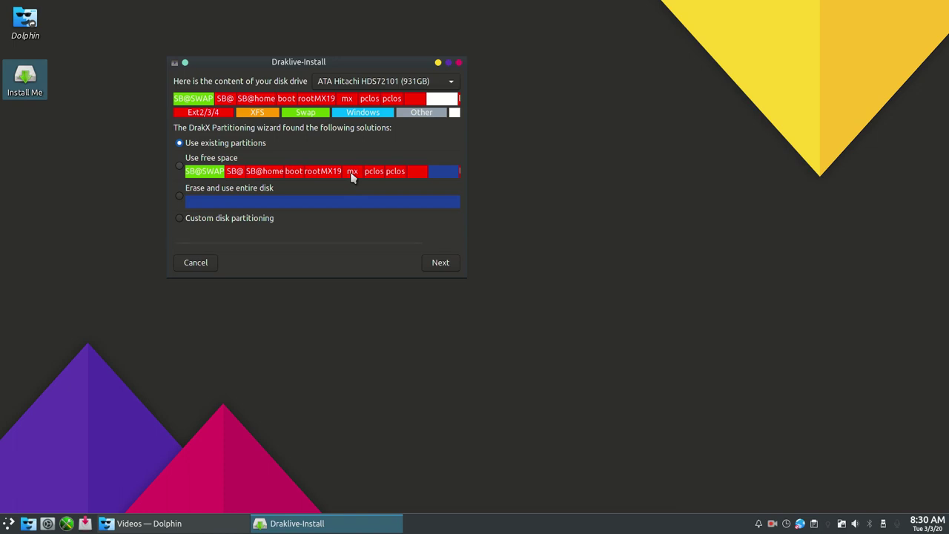
{"action": "left_click", "coordinate": [447, 264]}
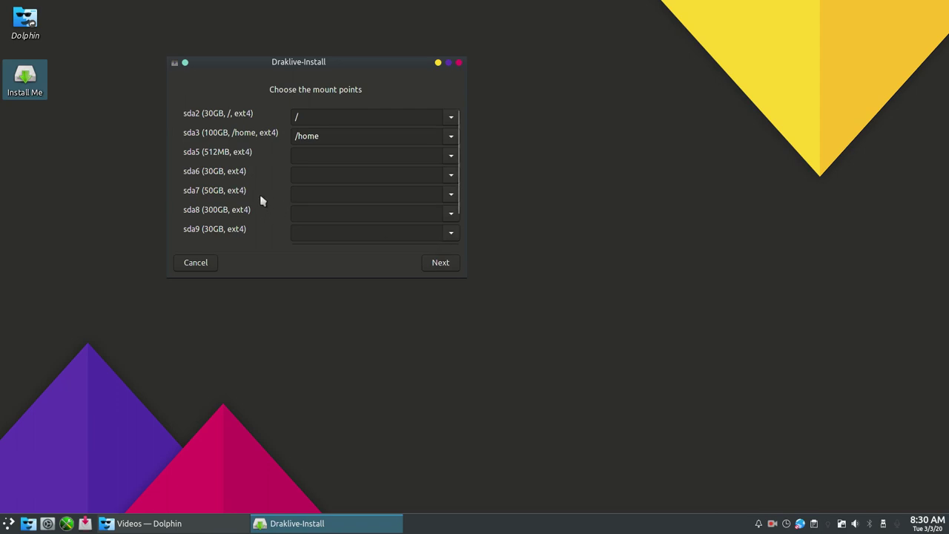
Assign the mount points /boot to sda5, / to sda9 and /home to sda10.
{"action": "left_click", "coordinate": [450, 157]}
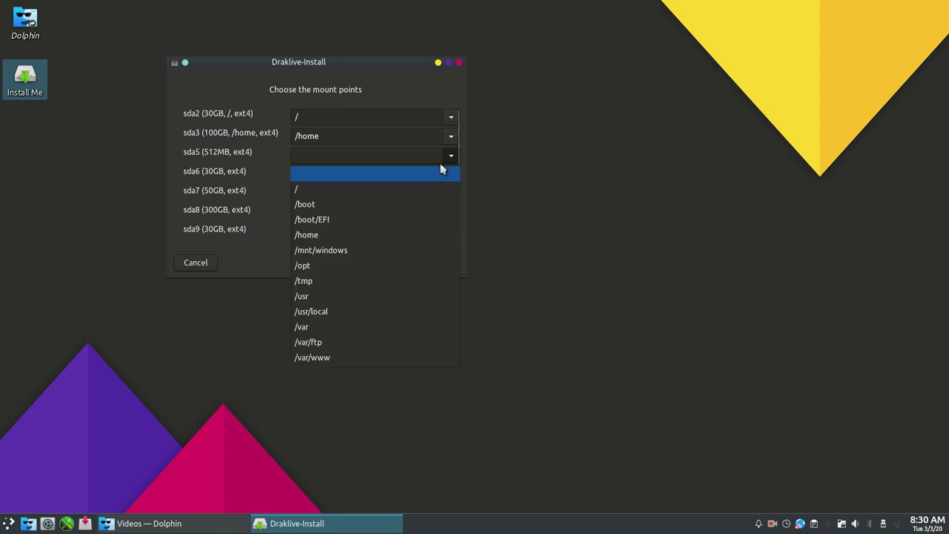
{"action": "left_click", "coordinate": [410, 199]}
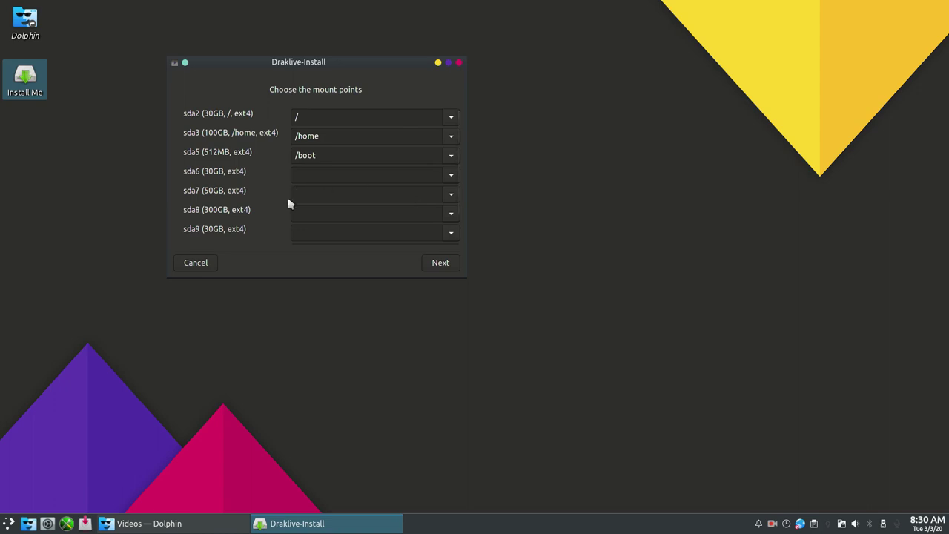
{"action": "scroll", "coordinate": [272, 218], "scroll_direction": "down", "scroll_amount": 2}
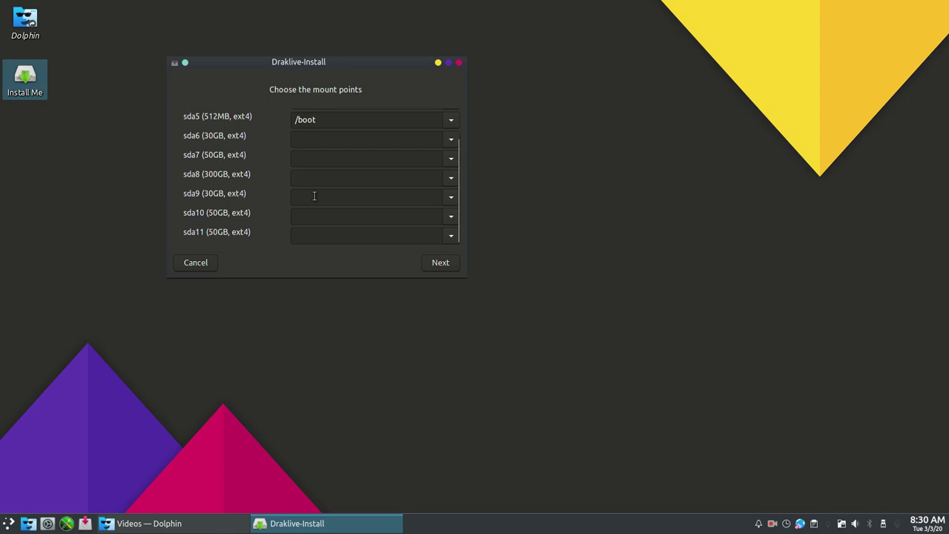
{"action": "left_click", "coordinate": [452, 198]}
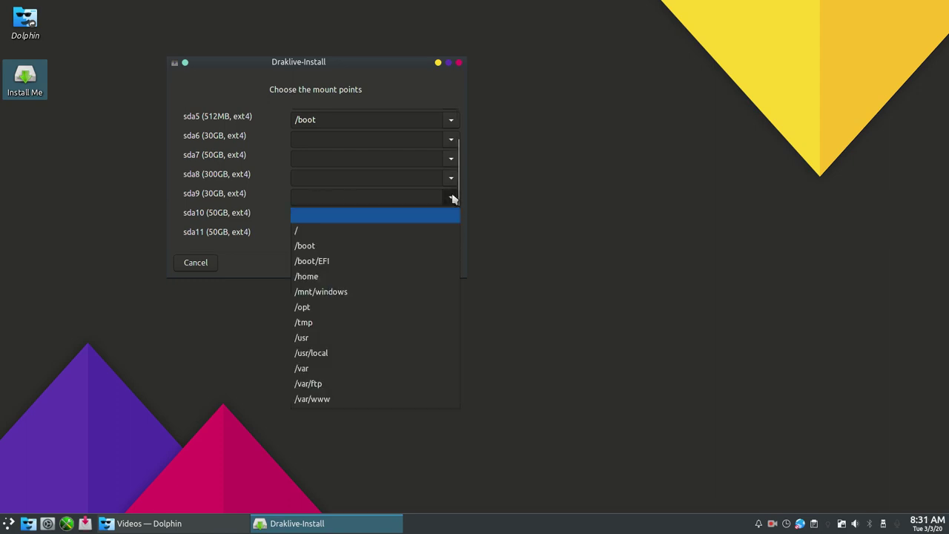
{"action": "left_click", "coordinate": [416, 232]}
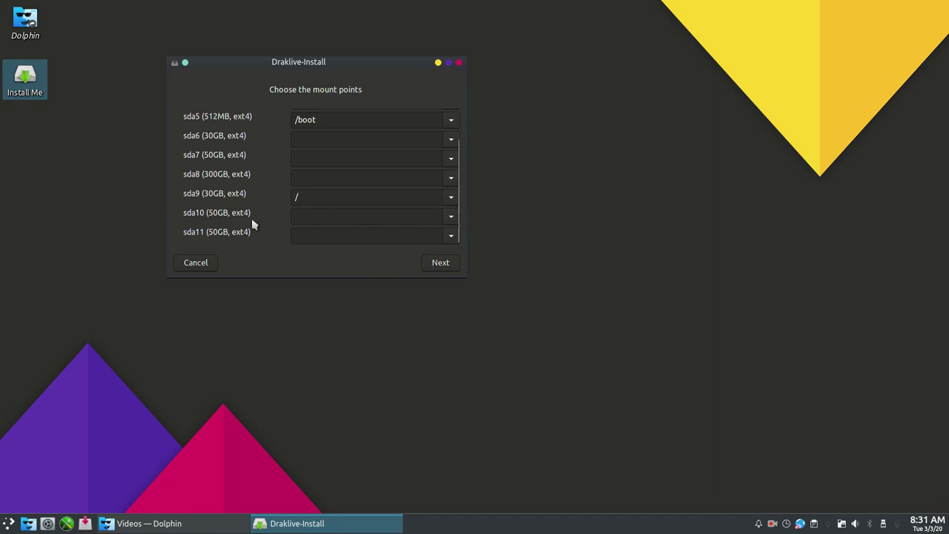
{"action": "left_click", "coordinate": [450, 218]}
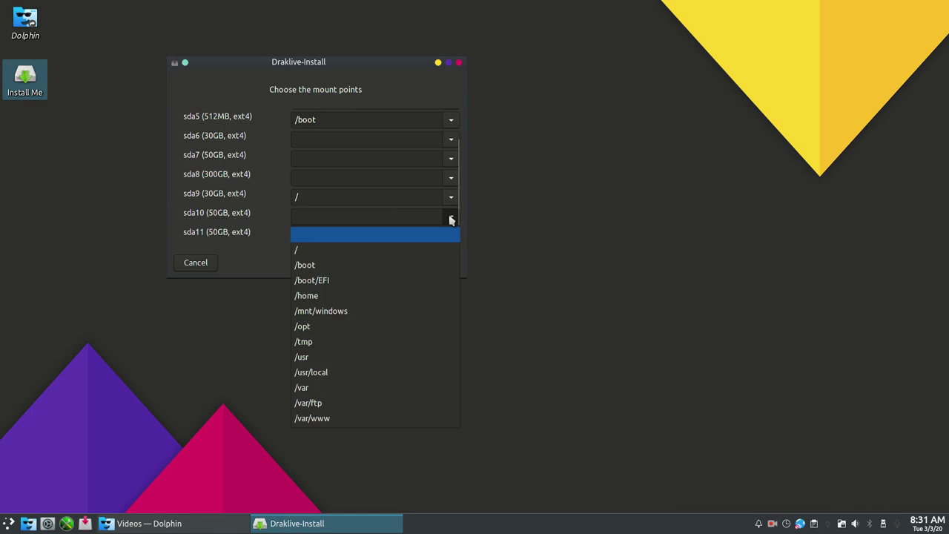
{"action": "left_click", "coordinate": [374, 296]}
Clear the mount points preassigned to sda2 and sda3.
{"action": "scroll", "coordinate": [233, 215], "scroll_direction": "up", "scroll_amount": 2}
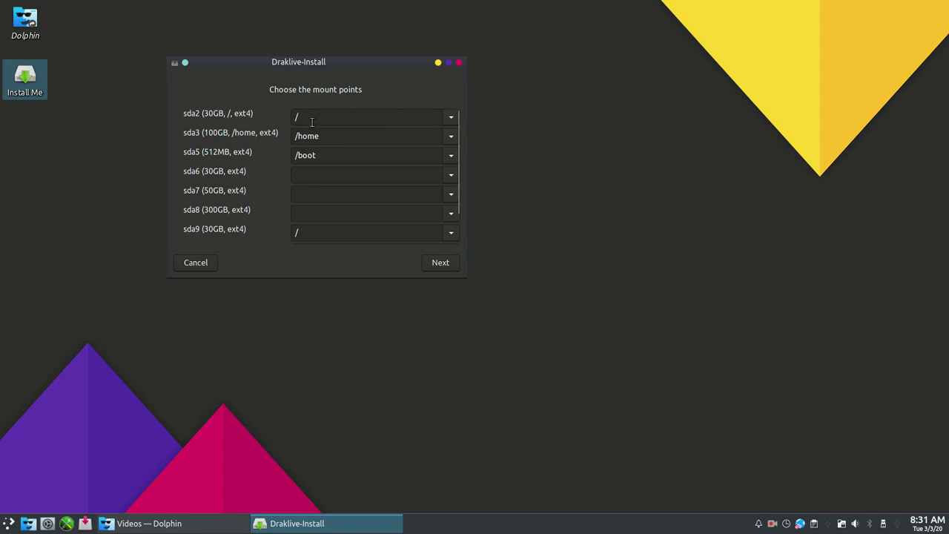
{"action": "left_click", "coordinate": [451, 118]}
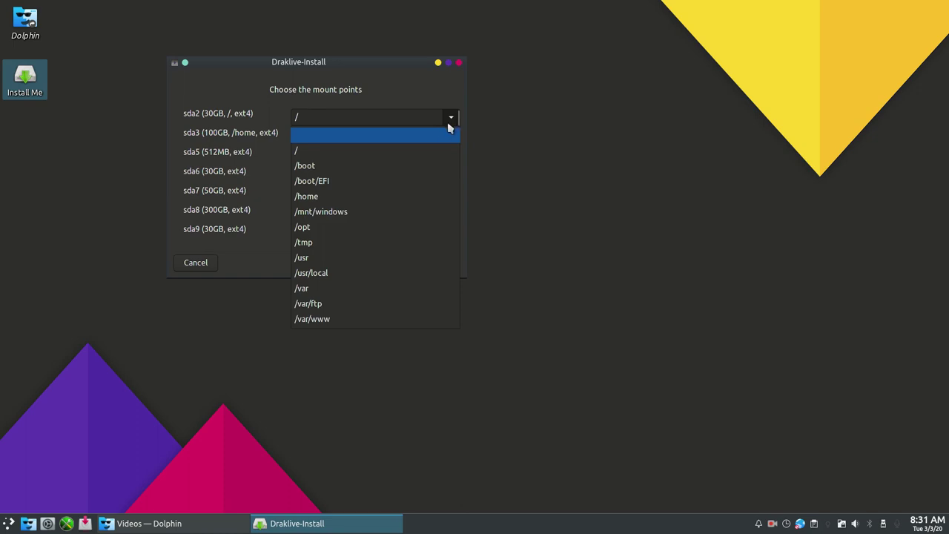
{"action": "left_click", "coordinate": [440, 136]}
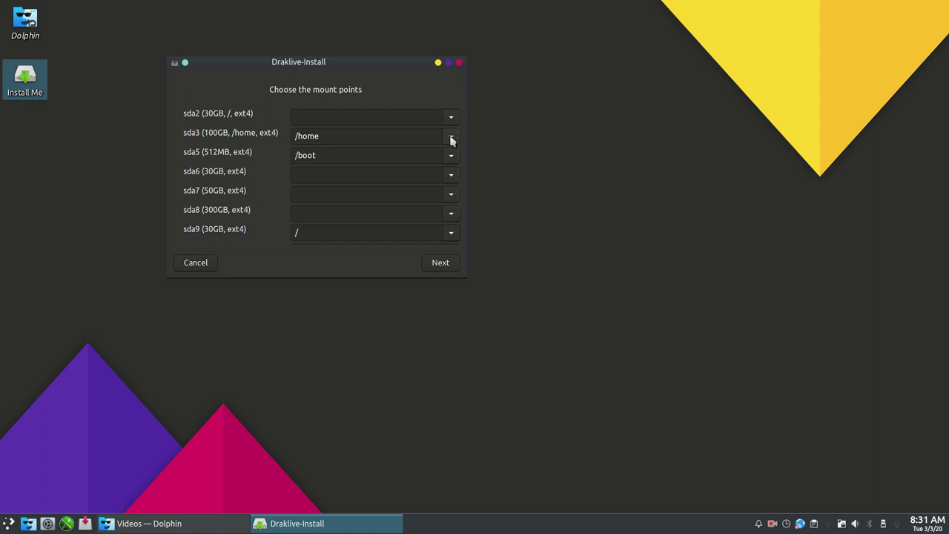
{"action": "left_click", "coordinate": [452, 141]}
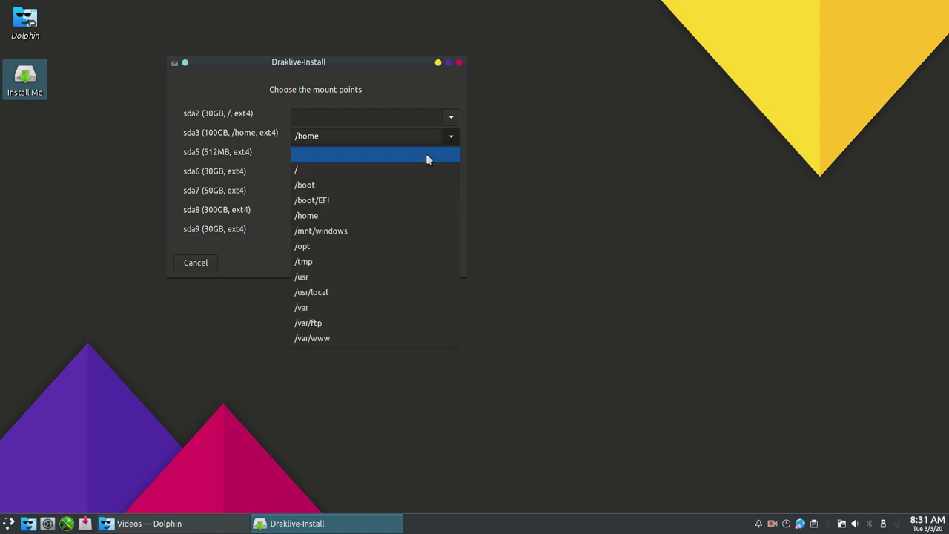
{"action": "left_click", "coordinate": [427, 158]}
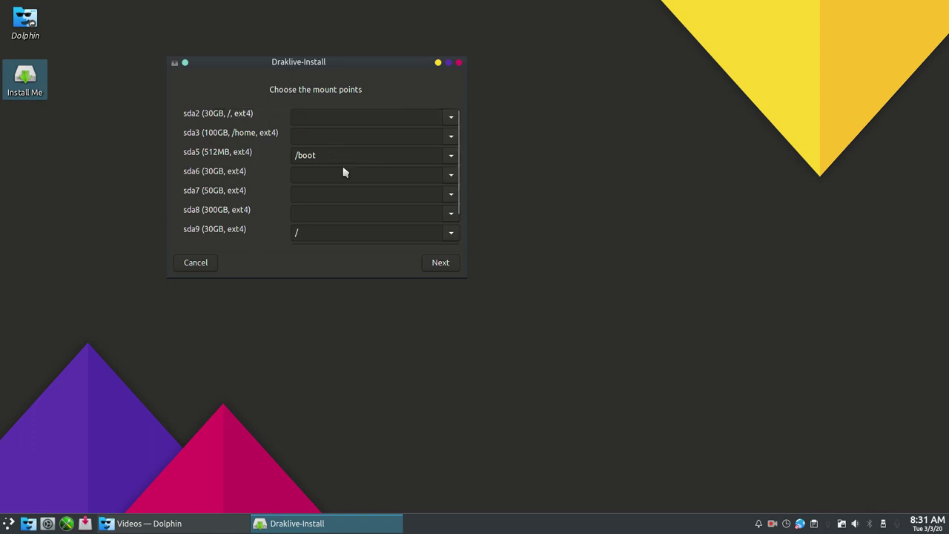
Review the mount points of all partitions, keep sda2 blank, and accept the assignments.
{"action": "scroll", "coordinate": [343, 172], "scroll_direction": "down", "scroll_amount": 2}
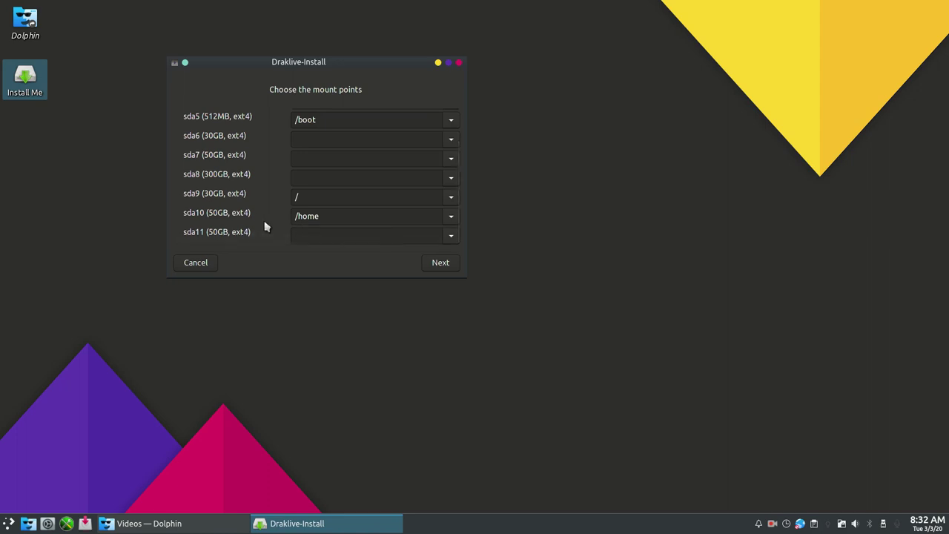
{"action": "scroll", "coordinate": [265, 226], "scroll_direction": "up", "scroll_amount": 2}
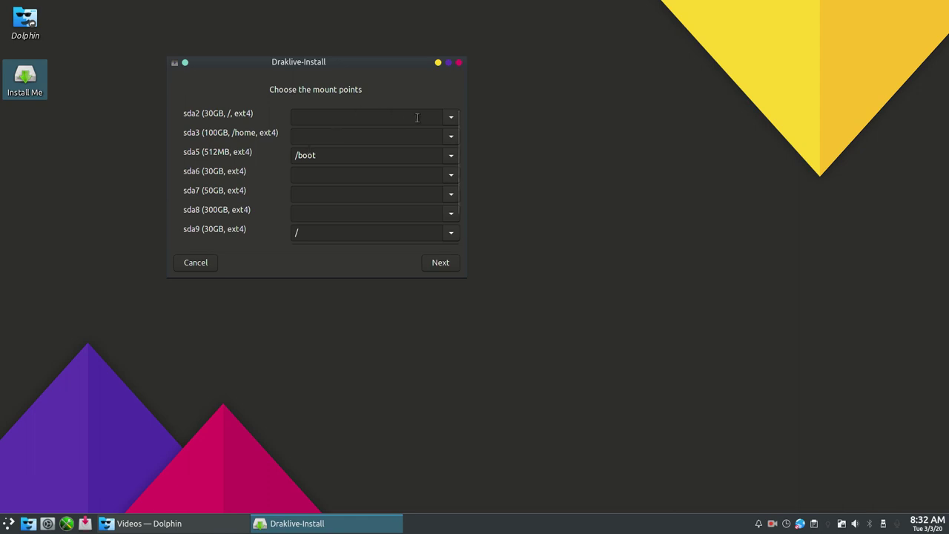
{"action": "left_click", "coordinate": [450, 120]}
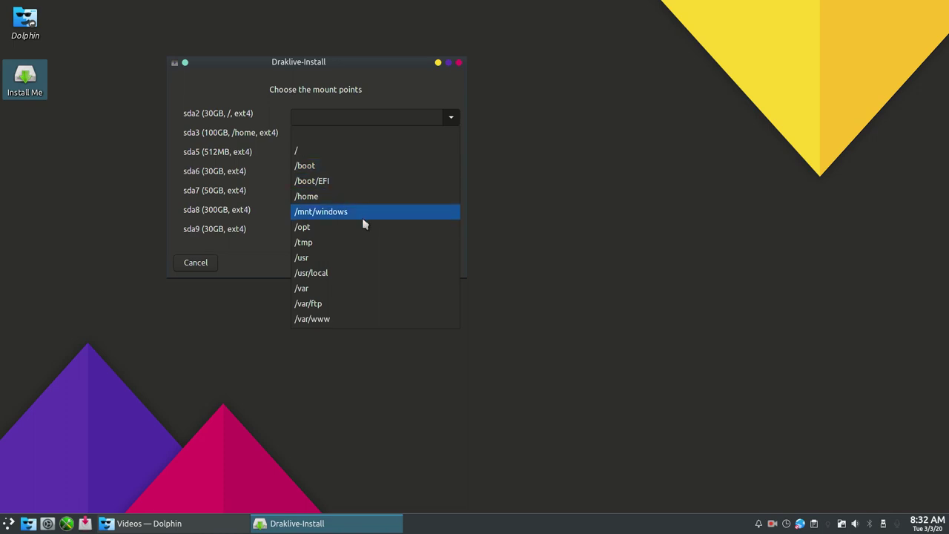
{"action": "left_click", "coordinate": [351, 138]}
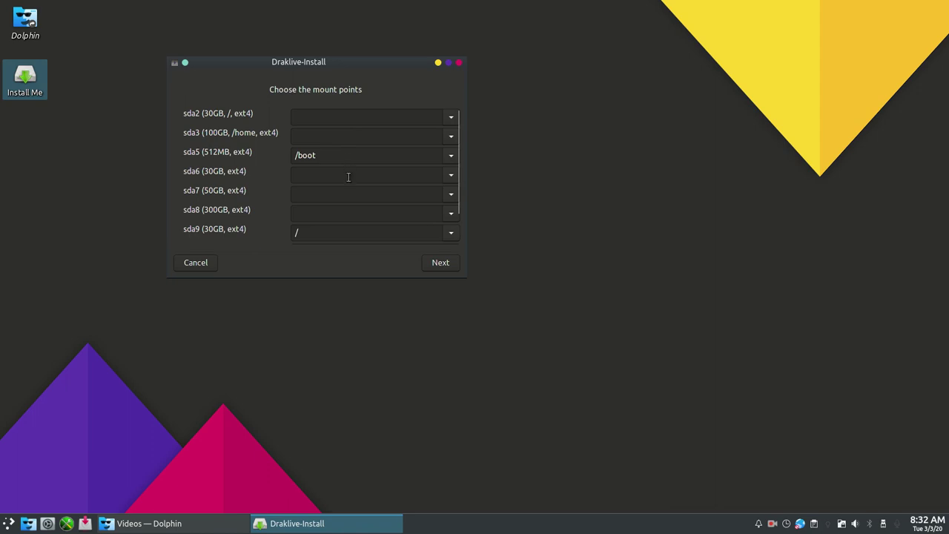
{"action": "scroll", "coordinate": [348, 175], "scroll_direction": "down", "scroll_amount": 2}
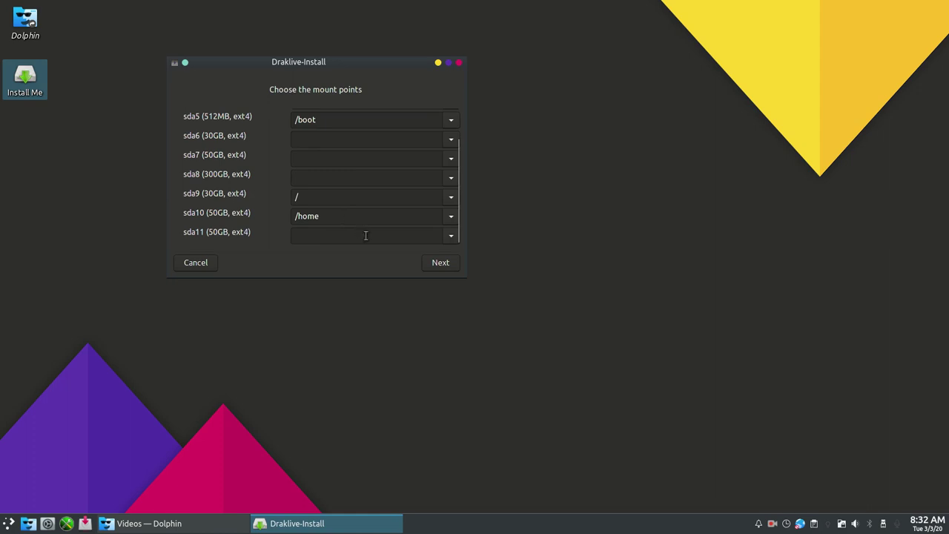
{"action": "left_click", "coordinate": [447, 264]}
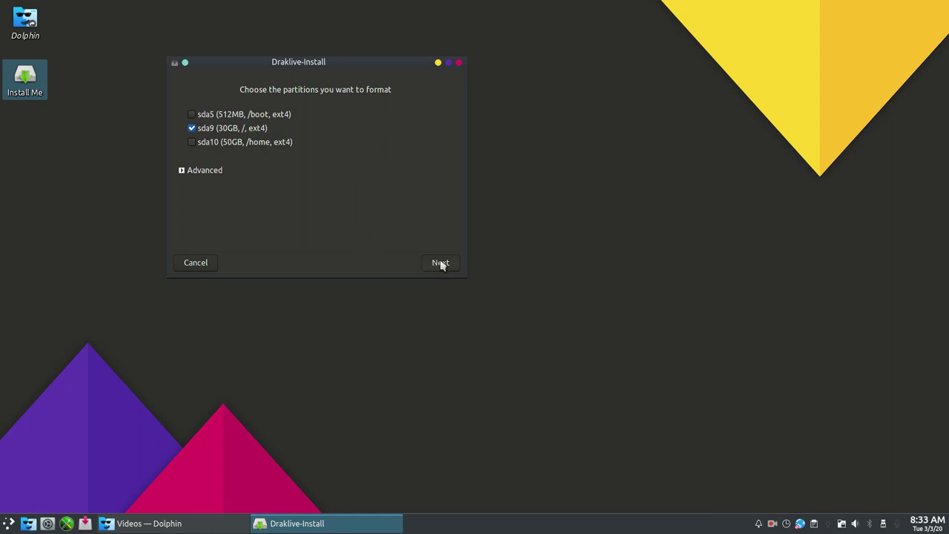
Mark the sda10 /home partition for formatting along with sda9, and confirm formatting to begin the installation.
{"action": "left_click", "coordinate": [193, 143]}
{"action": "left_click", "coordinate": [448, 265]}
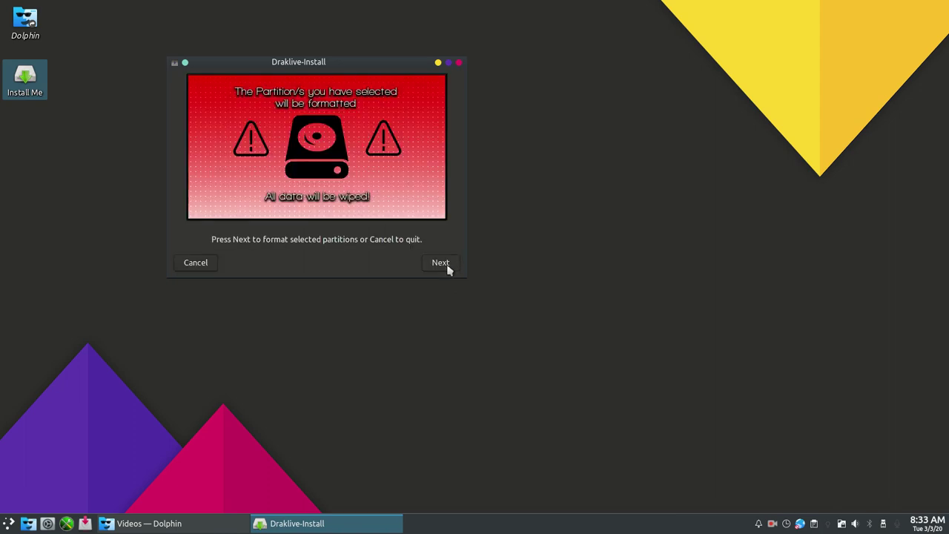
{"action": "left_click", "coordinate": [447, 266]}
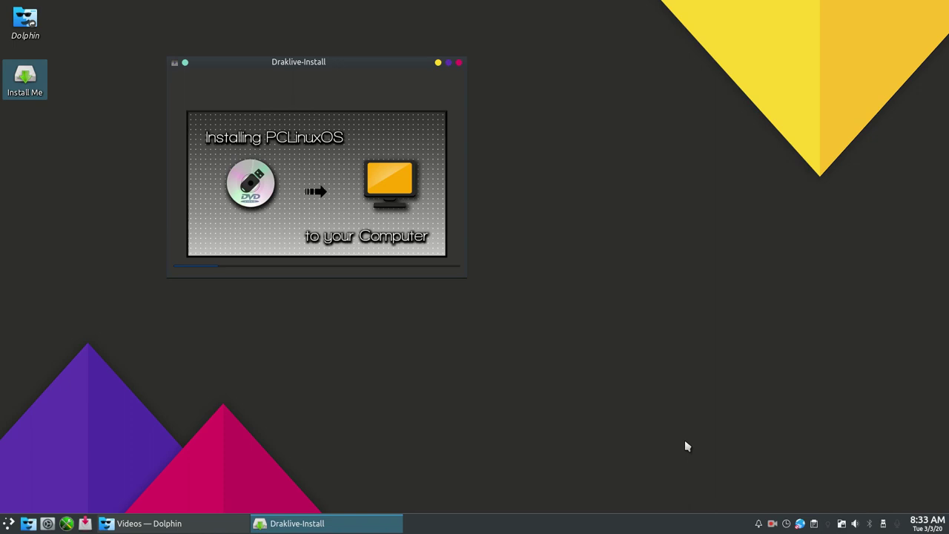
{"action": "right_click", "coordinate": [772, 524]}
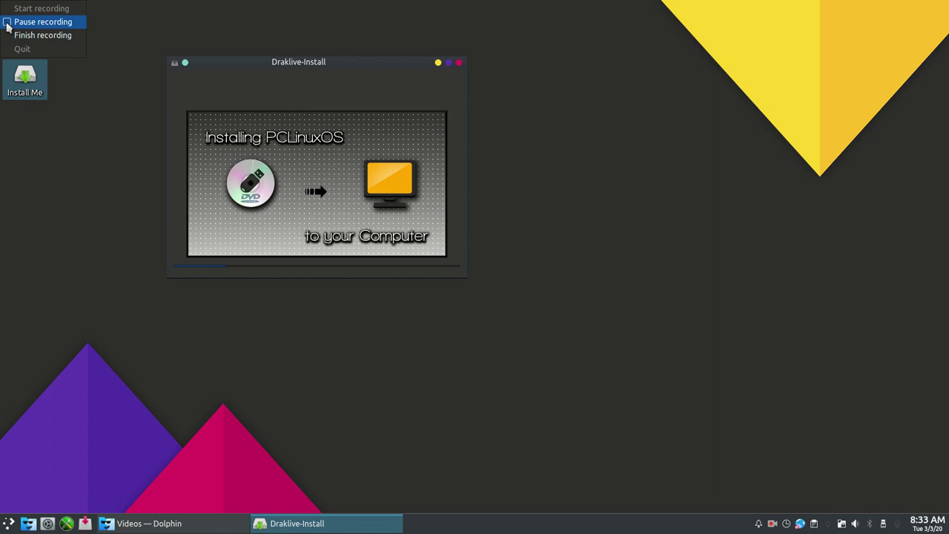
{"action": "left_click", "coordinate": [7, 27]}
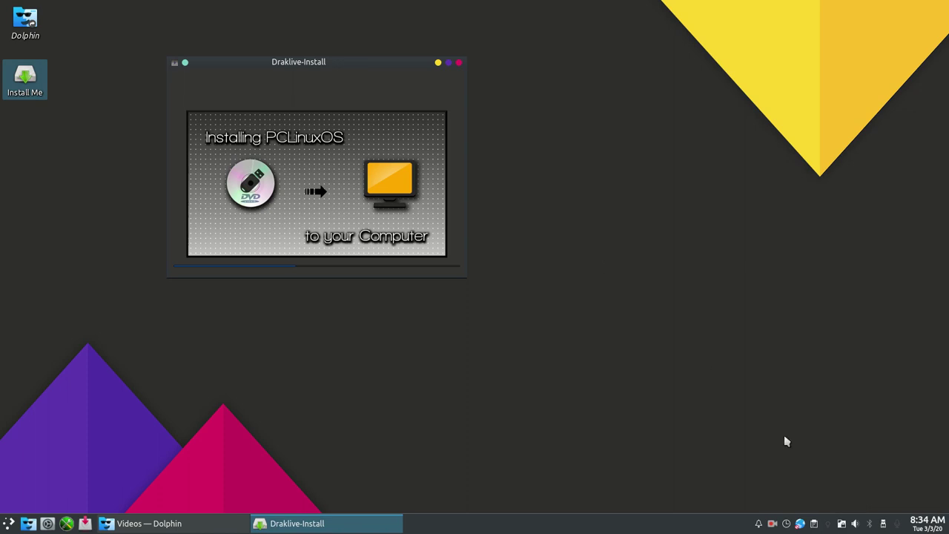
Open the wireless connection manager, select the TALKTALK network on wlan0, and open its configuration at the encryption key entry.
{"action": "right_click", "coordinate": [802, 522]}
{"action": "mouse_move", "coordinate": [832, 454]}
{"action": "left_click", "coordinate": [744, 454]}
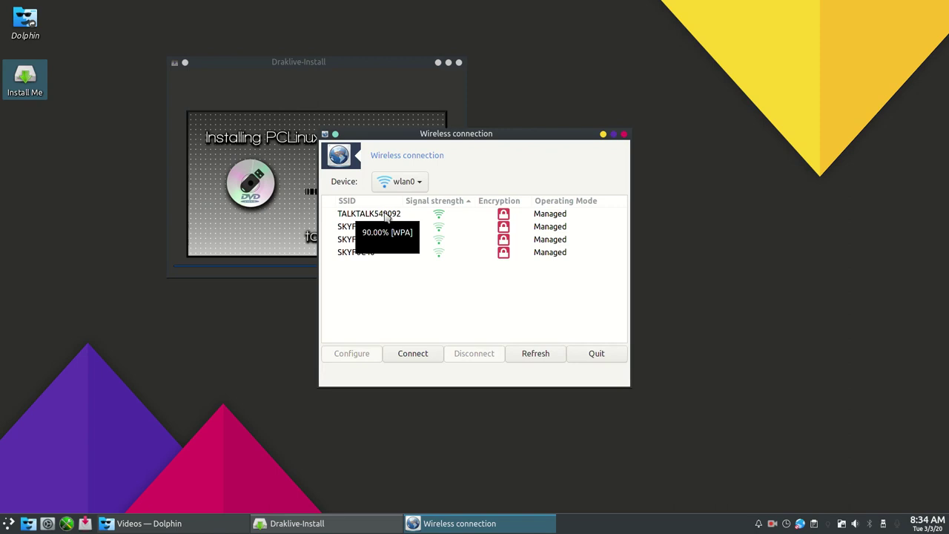
{"action": "left_click", "coordinate": [385, 215]}
{"action": "left_click_drag", "start_coordinate": [537, 134], "coordinate": [724, 121]}
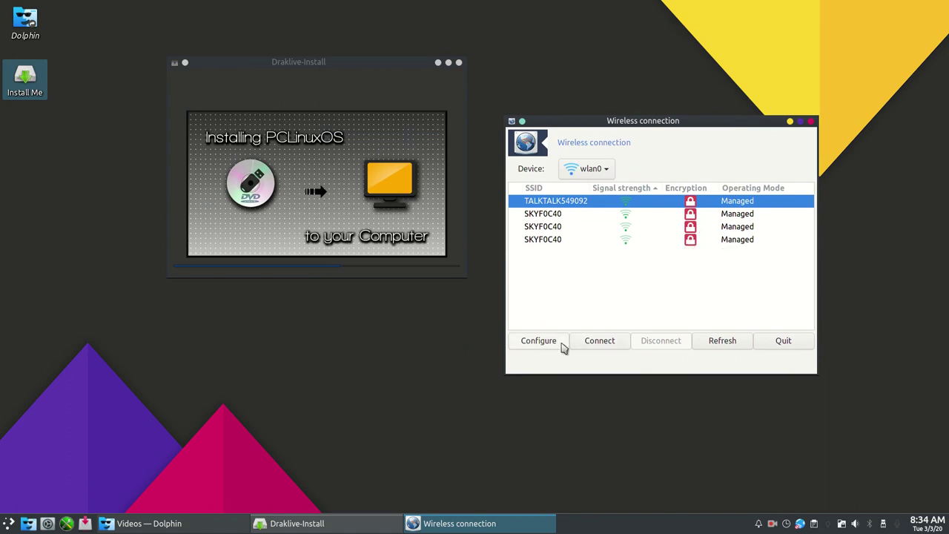
{"action": "left_click", "coordinate": [538, 341]}
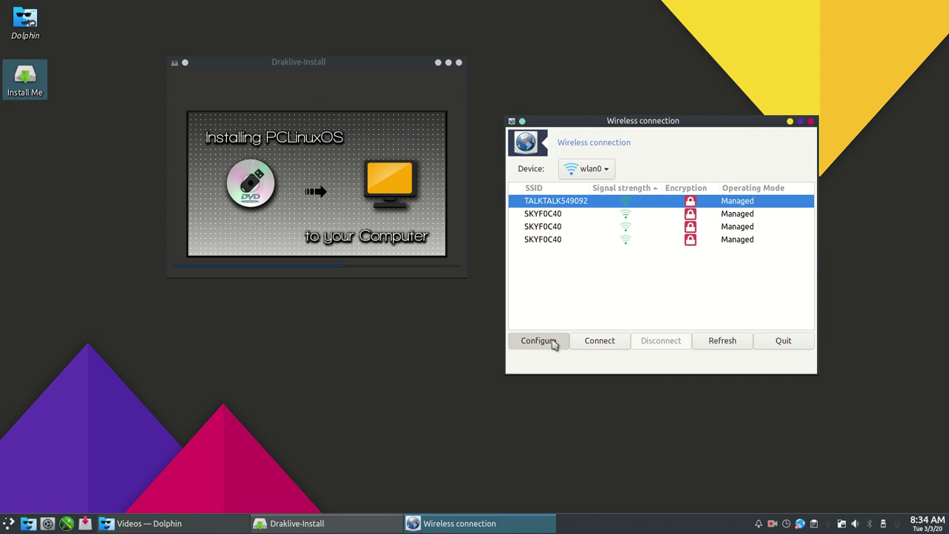
{"action": "left_click", "coordinate": [725, 270]}
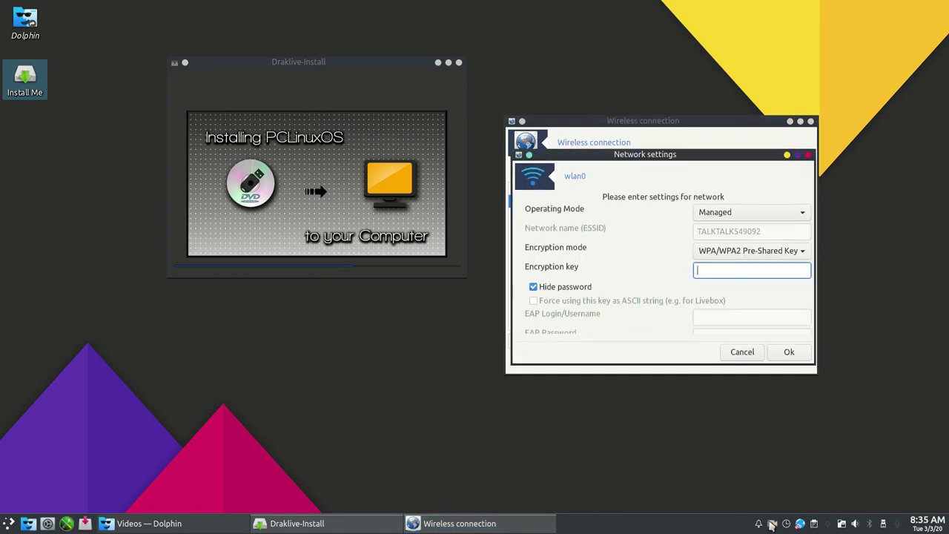
{"action": "left_click", "coordinate": [771, 523]}
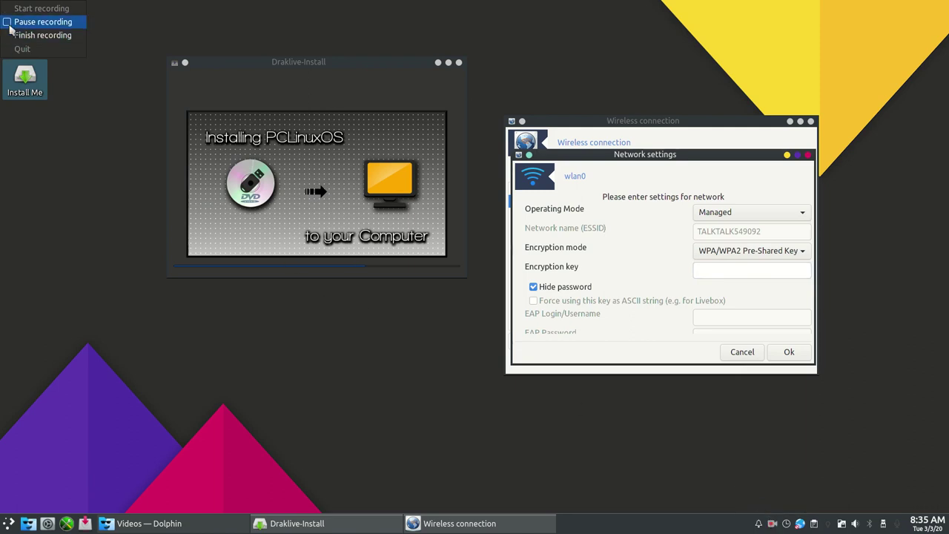
{"action": "left_click", "coordinate": [10, 26]}
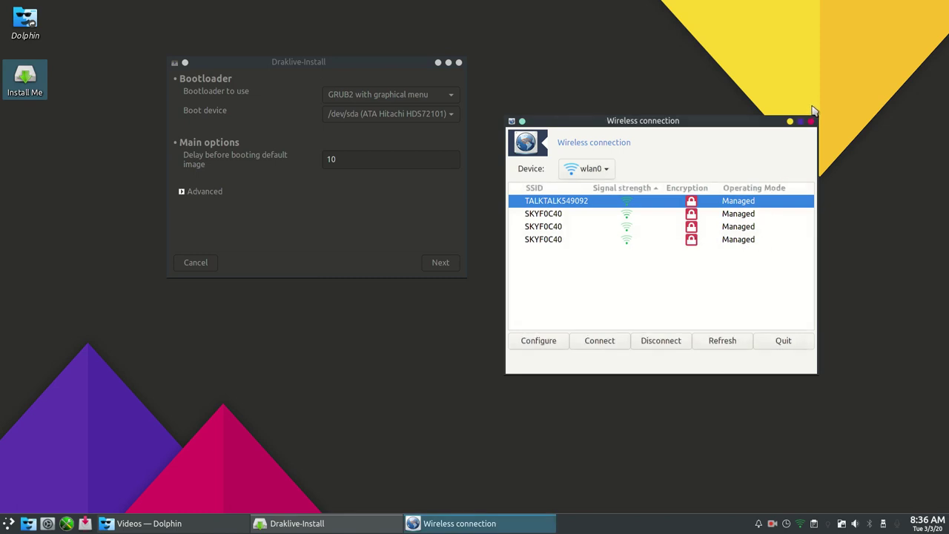
Close the wireless connection window and choose /dev/sda (ATA Hitachi HDS72101) as the bootloader's boot device.
{"action": "left_click", "coordinate": [800, 344]}
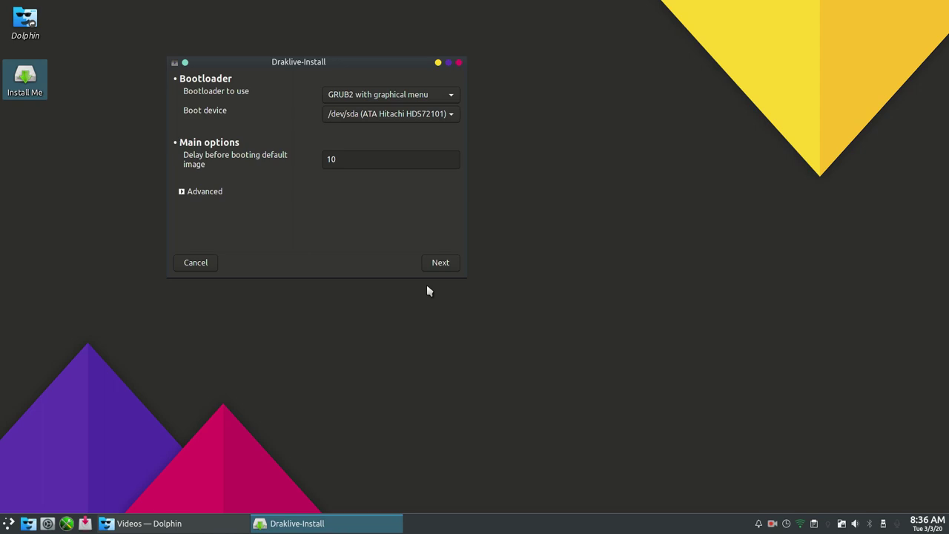
{"action": "left_click", "coordinate": [454, 116]}
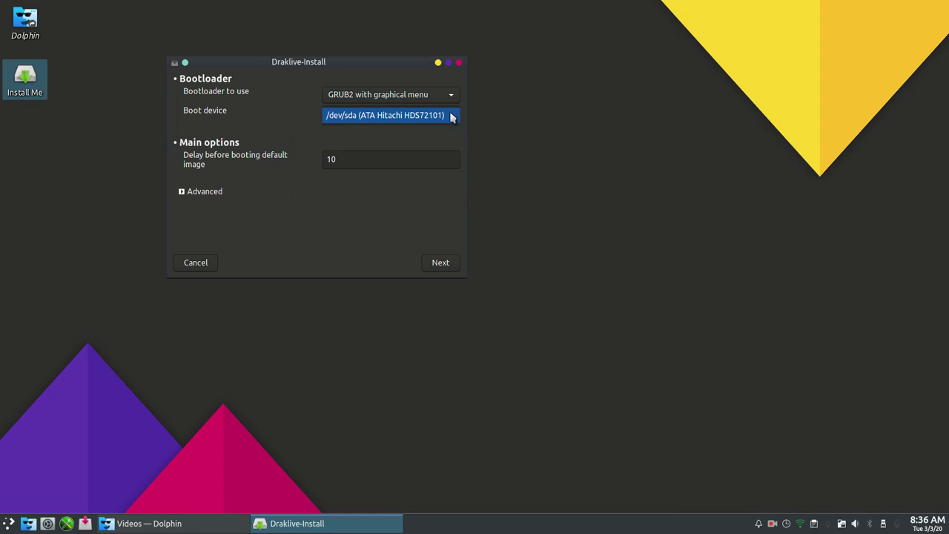
{"action": "left_click", "coordinate": [438, 117]}
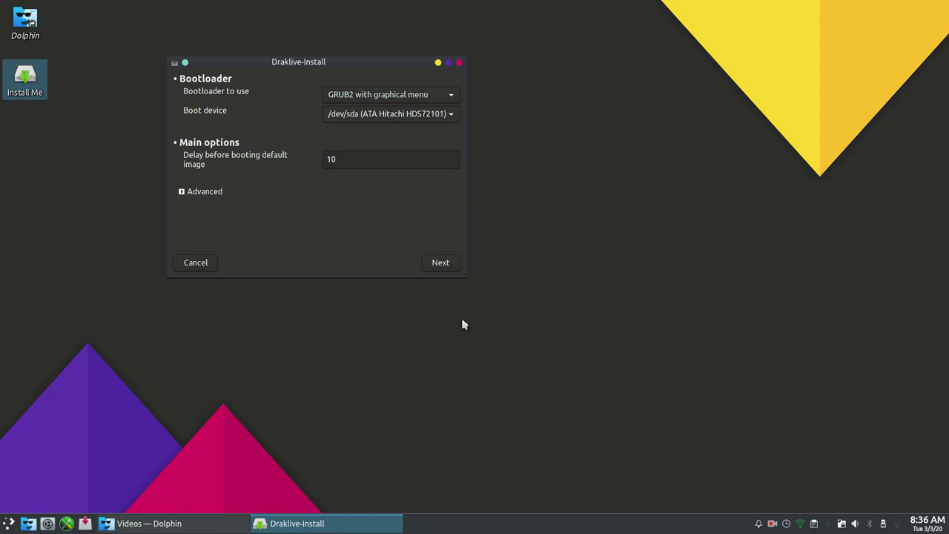
Set LMC-19.3 (on /dev/sda2) as the bootloader's default entry and finish the bootloader setup.
{"action": "left_click", "coordinate": [441, 264]}
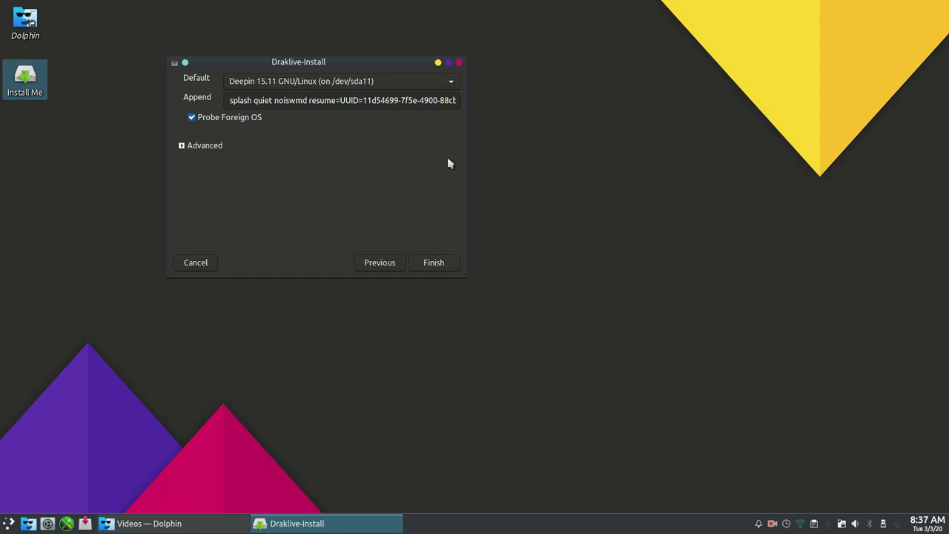
{"action": "left_click", "coordinate": [451, 83]}
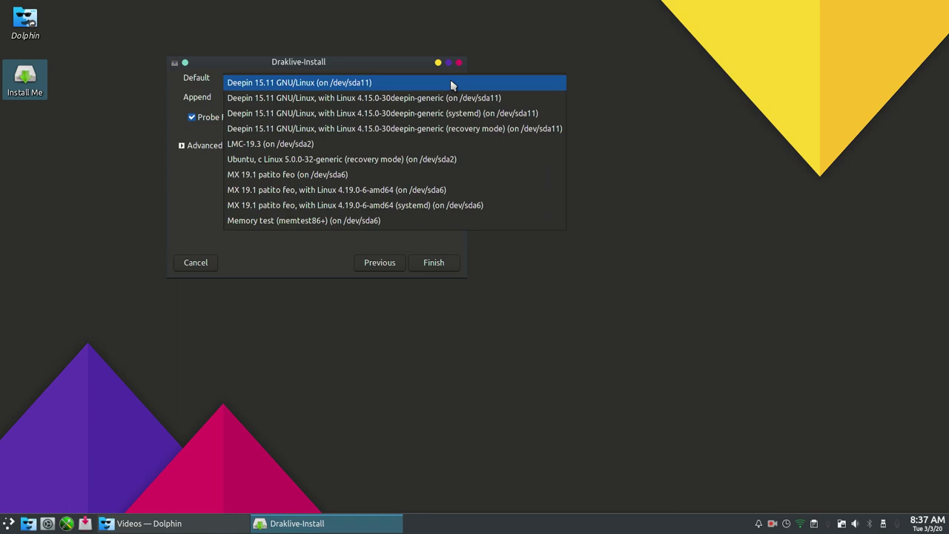
{"action": "left_click", "coordinate": [412, 144]}
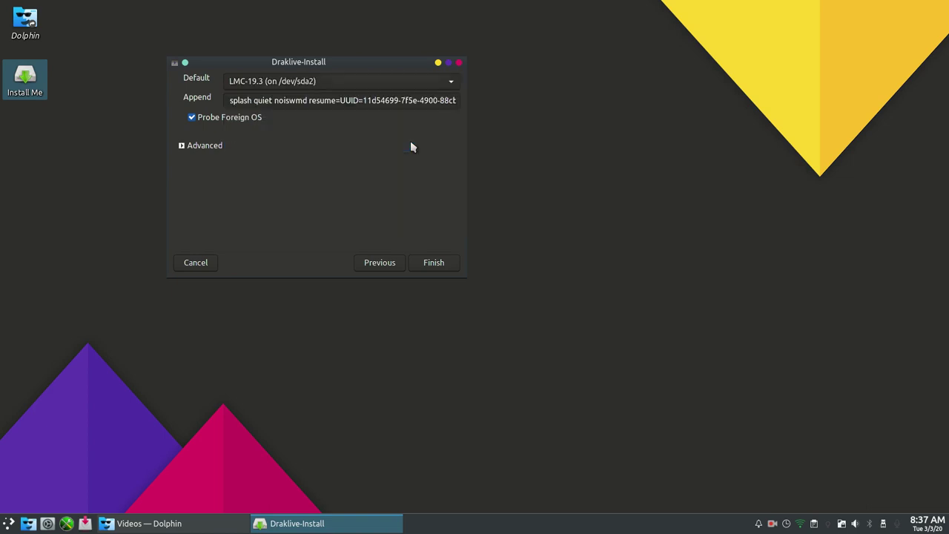
{"action": "left_click", "coordinate": [434, 262]}
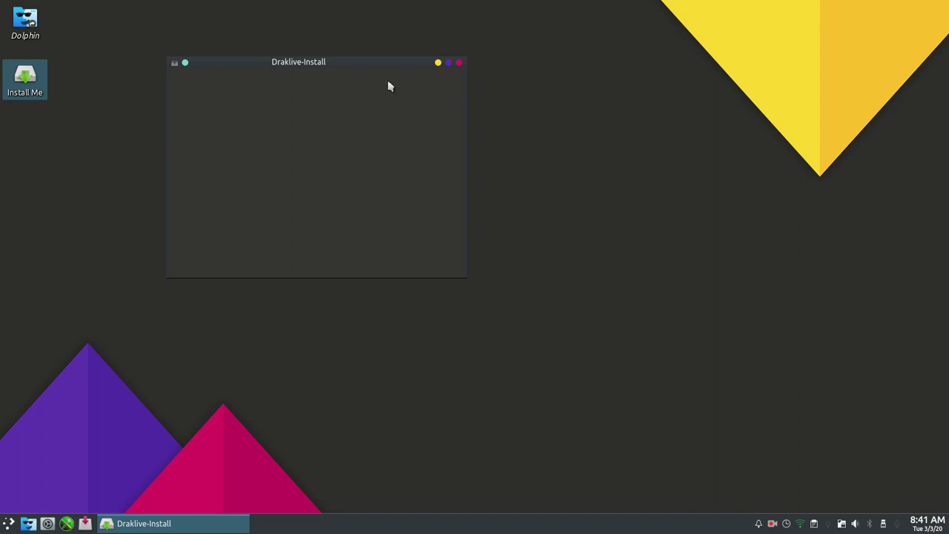
{"action": "left_click_drag", "start_coordinate": [388, 62], "coordinate": [383, 77]}
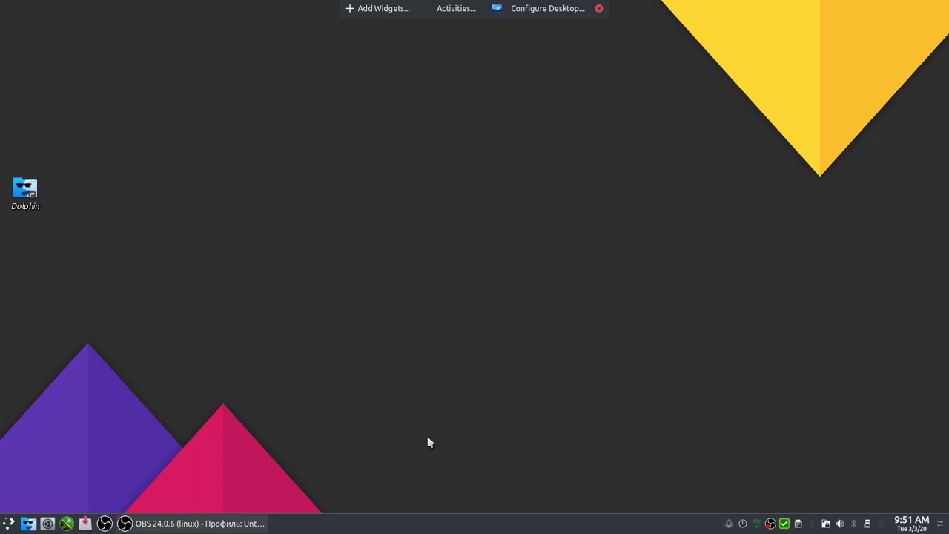
Move the desktop panel to the upper edge of the screen and leave panel and desktop editing.
{"action": "right_click", "coordinate": [469, 523]}
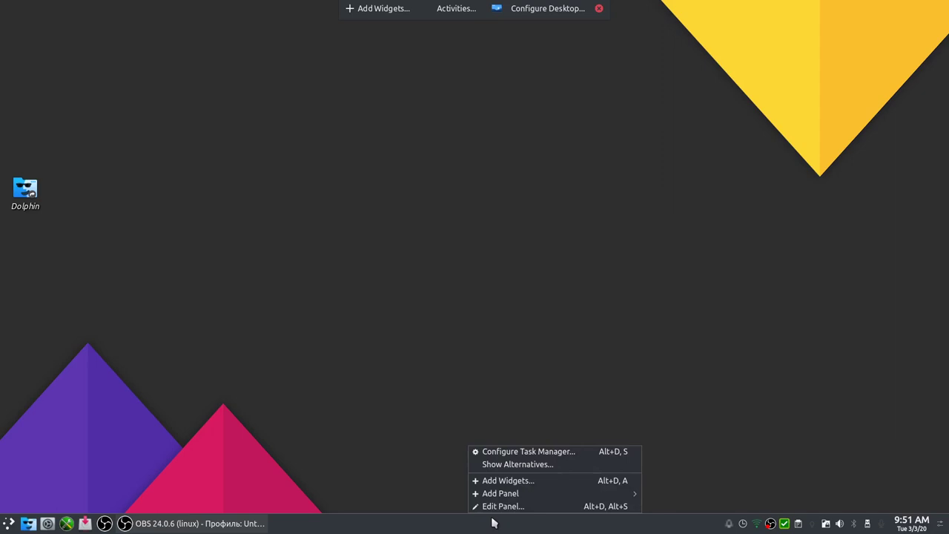
{"action": "left_click", "coordinate": [503, 507]}
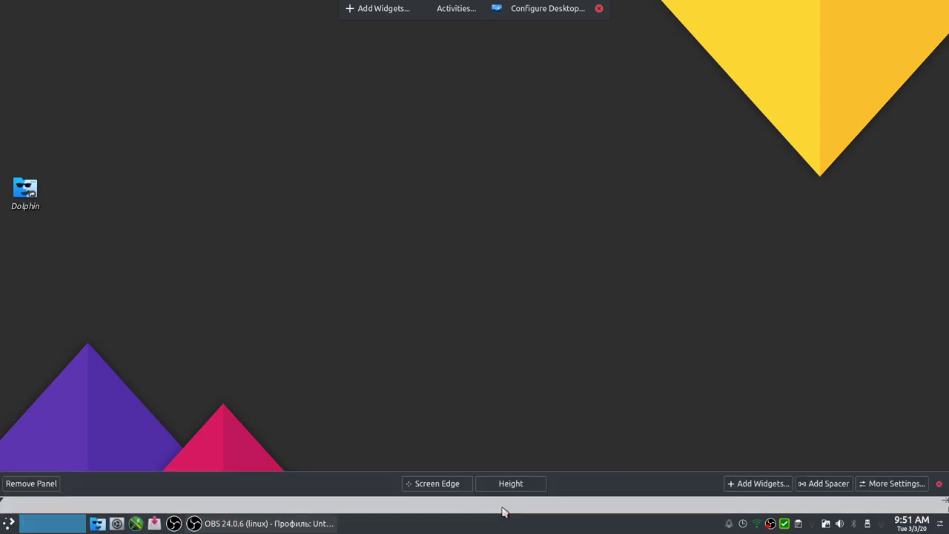
{"action": "left_click_drag", "start_coordinate": [439, 484], "coordinate": [551, 47]}
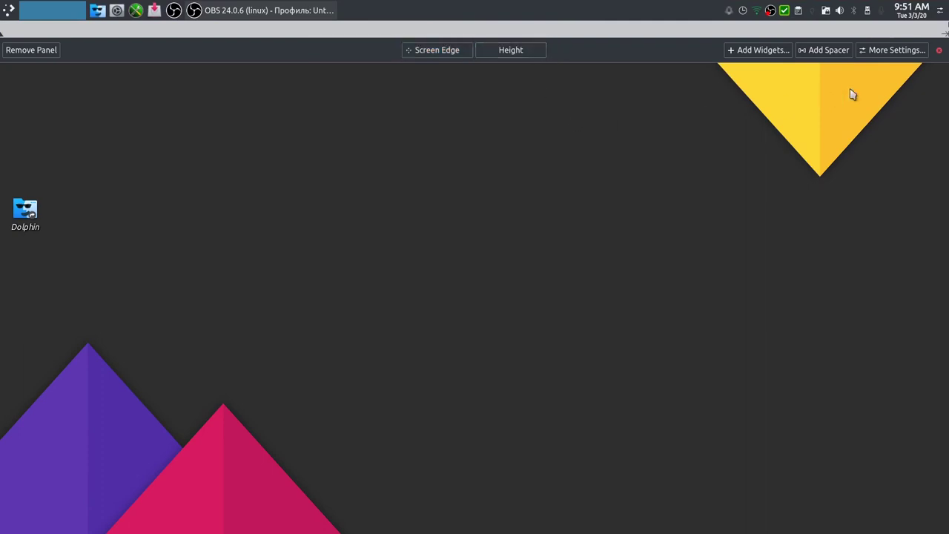
{"action": "left_click", "coordinate": [938, 51]}
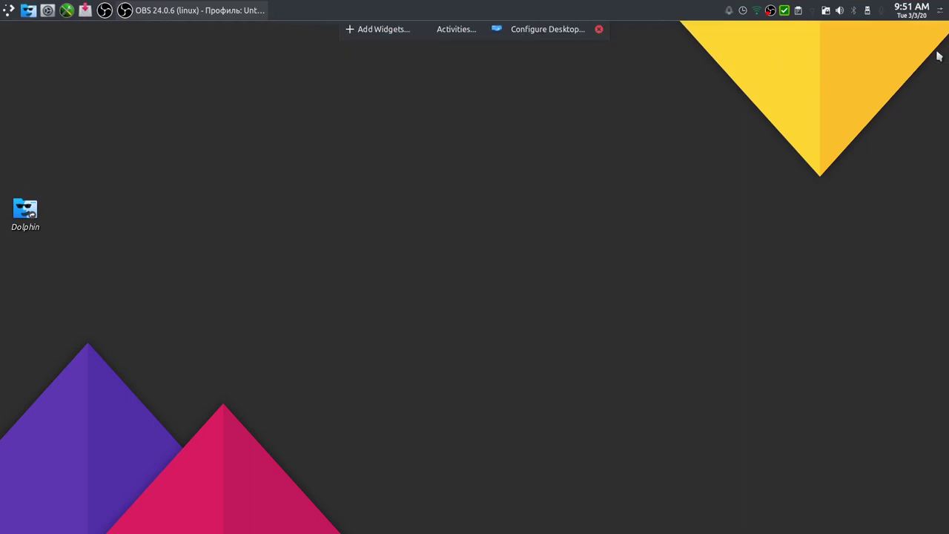
{"action": "left_click", "coordinate": [599, 29]}
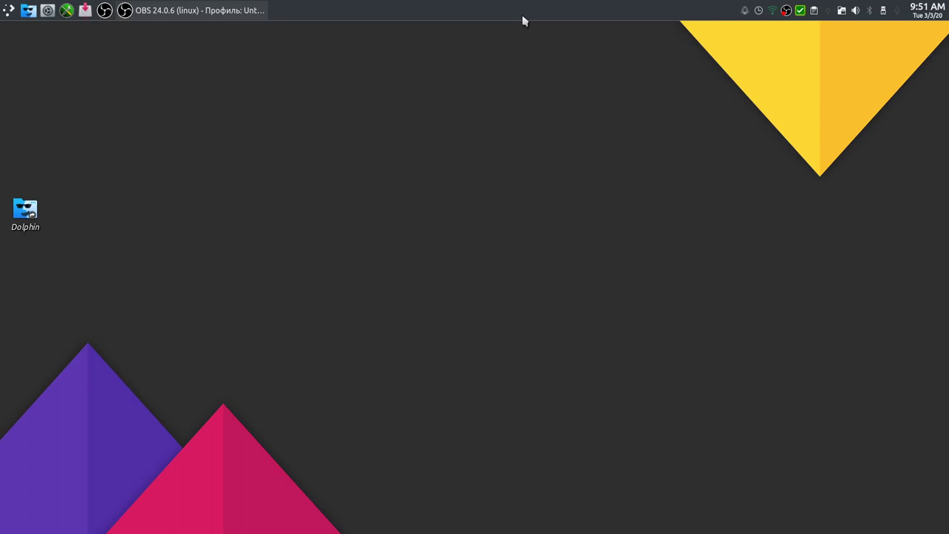
Look through the installed applications in the Sound and Video categories.
{"action": "left_click", "coordinate": [9, 13]}
{"action": "mouse_move", "coordinate": [154, 214]}
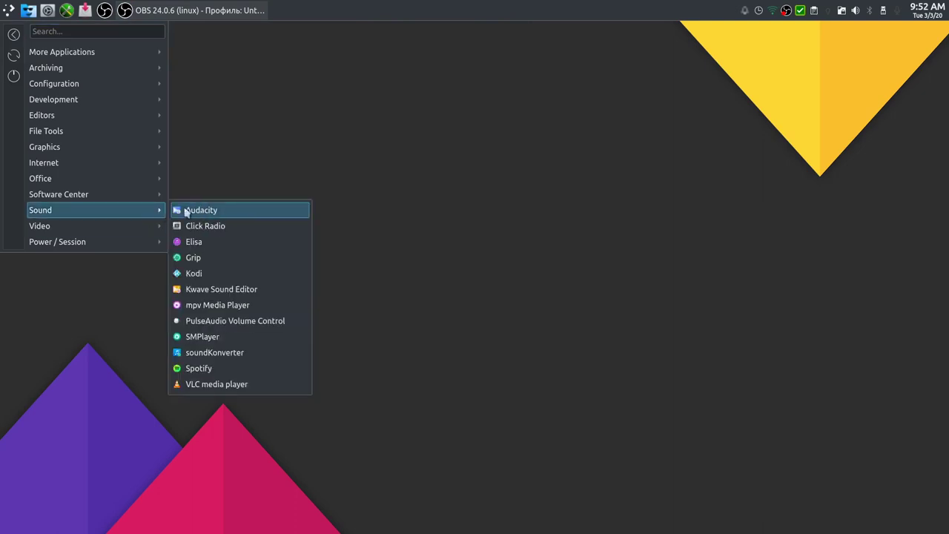
{"action": "mouse_move", "coordinate": [104, 229]}
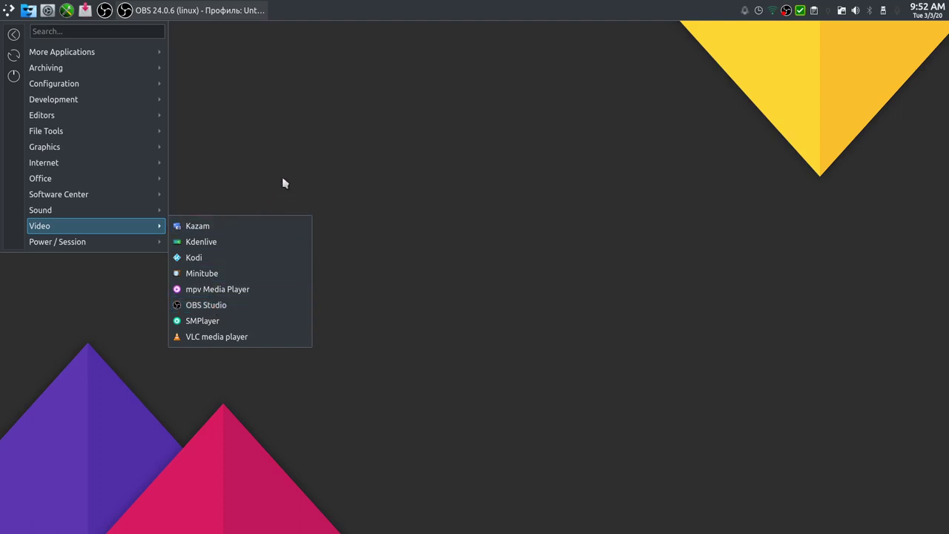
{"action": "left_click", "coordinate": [301, 153]}
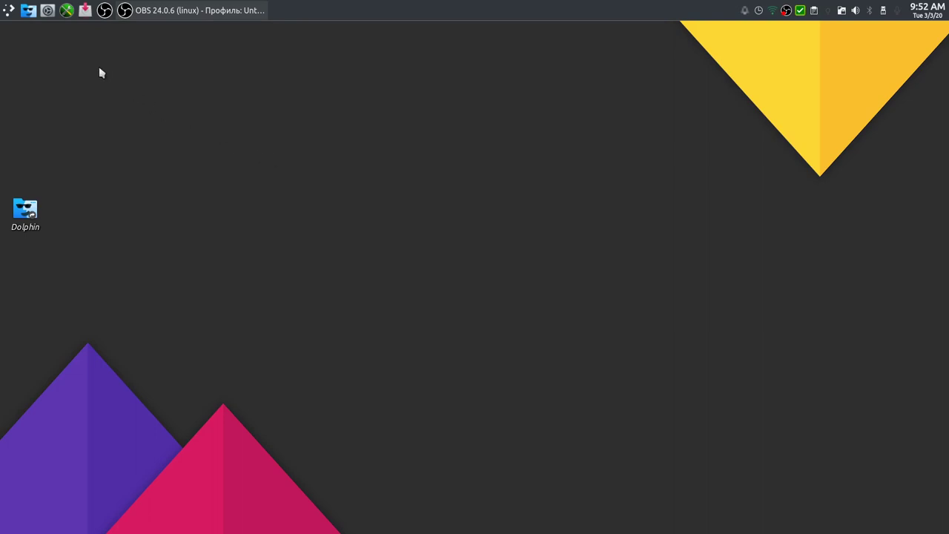
Open the regional language settings in System Settings and add русский to the Plasma translations.
{"action": "left_click", "coordinate": [47, 11]}
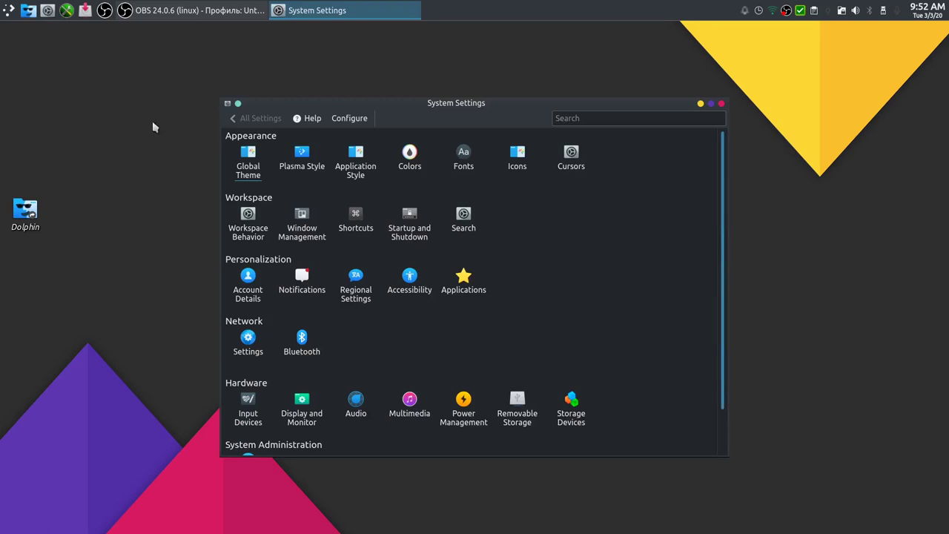
{"action": "left_click_drag", "start_coordinate": [310, 104], "coordinate": [189, 72]}
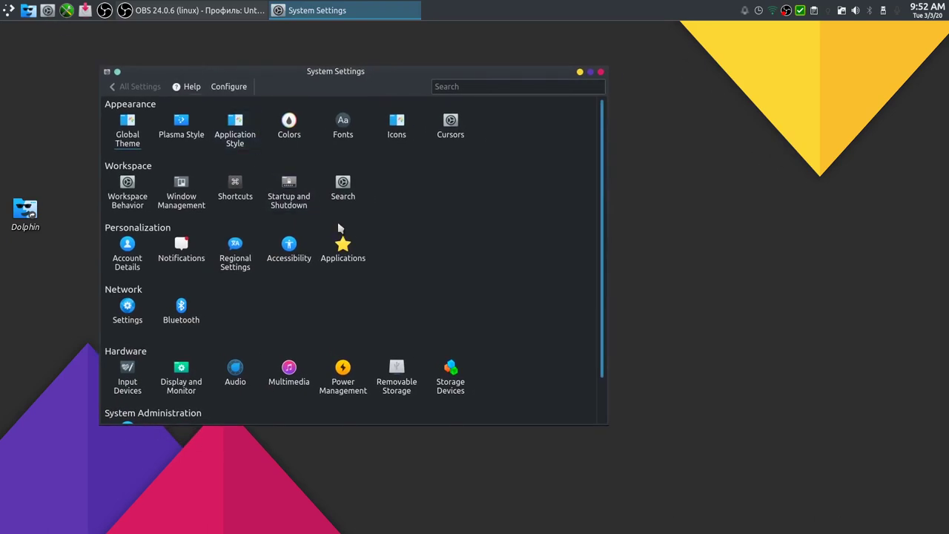
{"action": "left_click", "coordinate": [236, 255]}
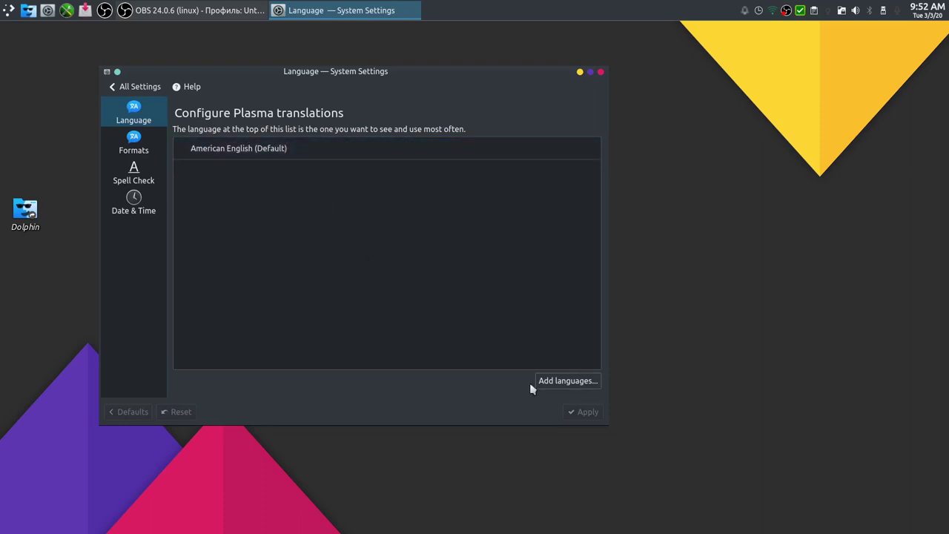
{"action": "left_click", "coordinate": [552, 382]}
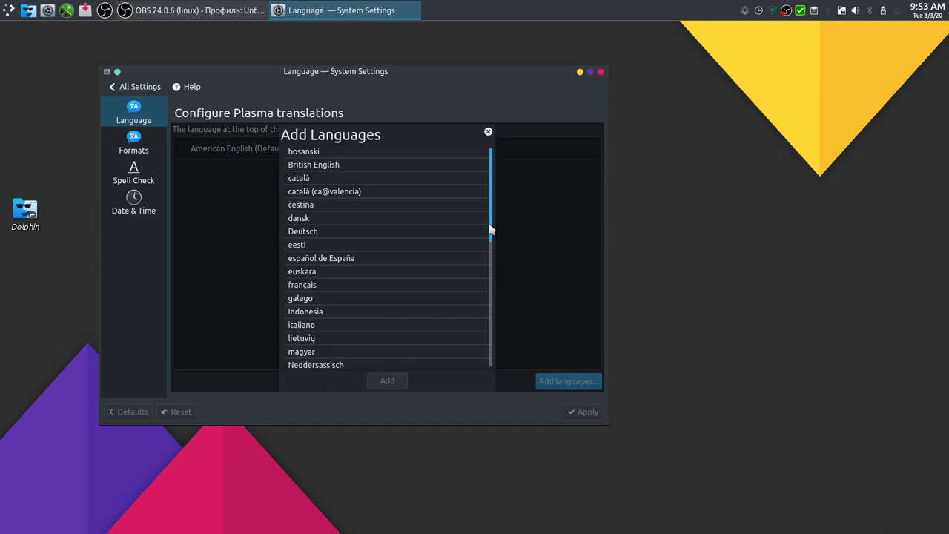
{"action": "left_click_drag", "start_coordinate": [491, 222], "coordinate": [489, 307]}
{"action": "left_click", "coordinate": [332, 280]}
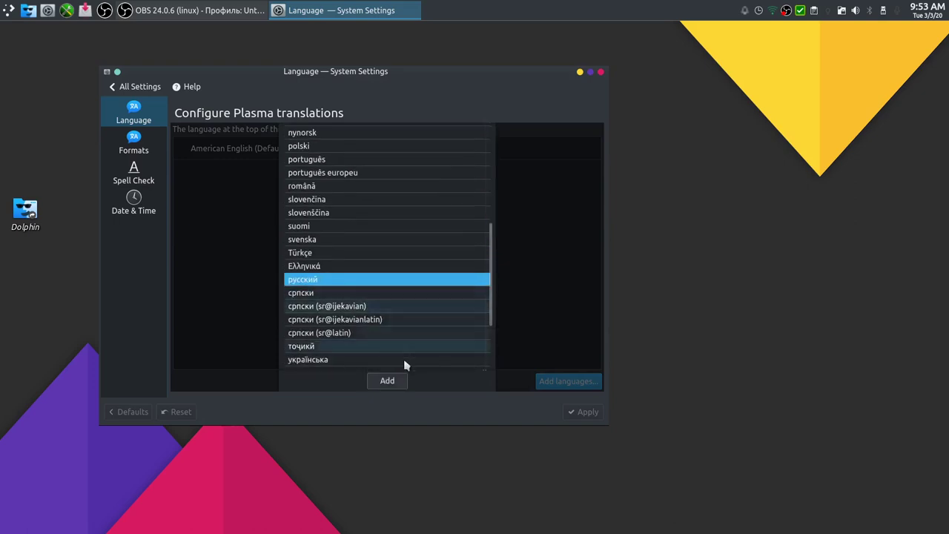
{"action": "left_click", "coordinate": [396, 382]}
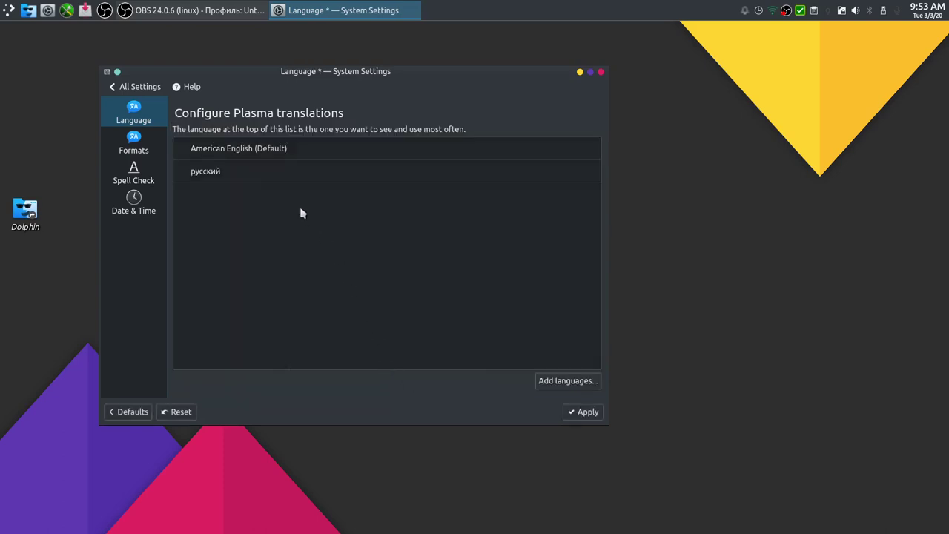
{"action": "mouse_move", "coordinate": [267, 177]}
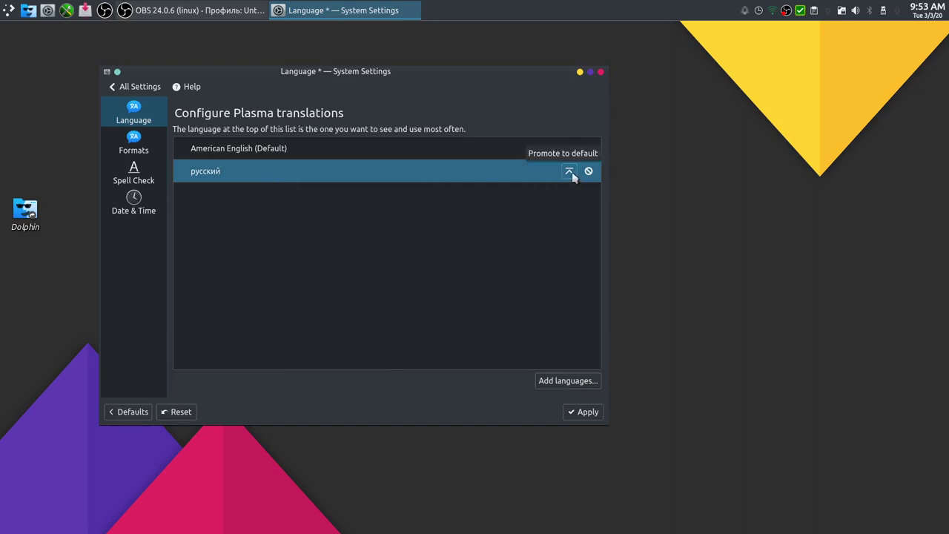
Add British English to the Plasma translations and promote it to the default language.
{"action": "left_click", "coordinate": [579, 384]}
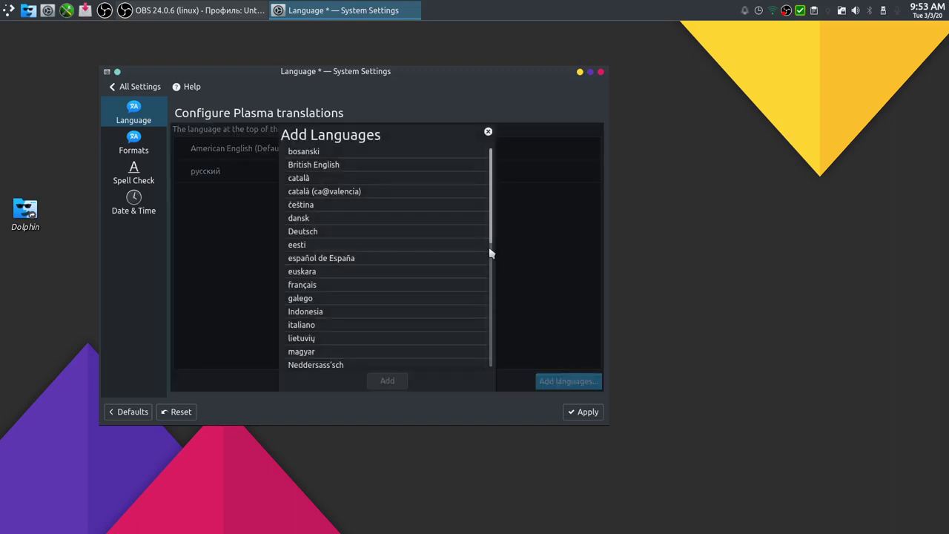
{"action": "left_click", "coordinate": [377, 164]}
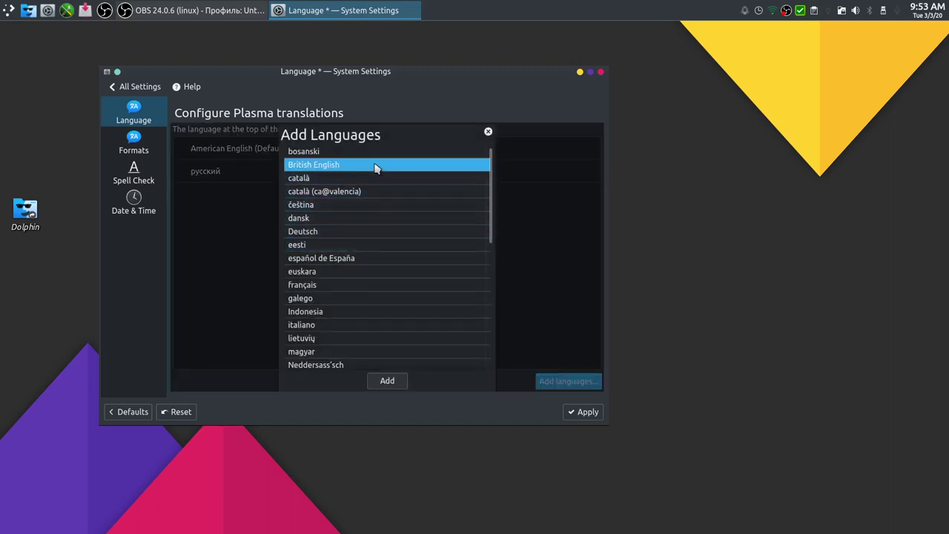
{"action": "left_click", "coordinate": [394, 388]}
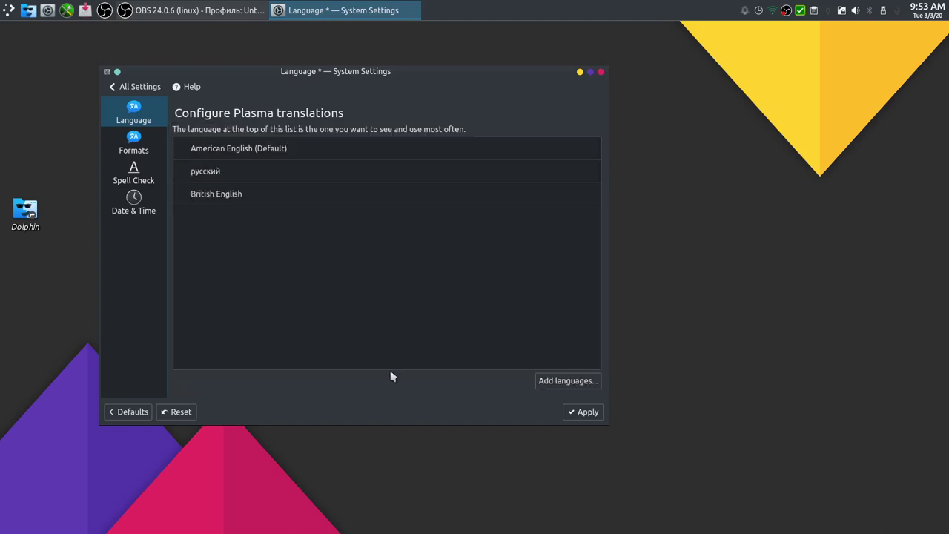
{"action": "left_click", "coordinate": [270, 199]}
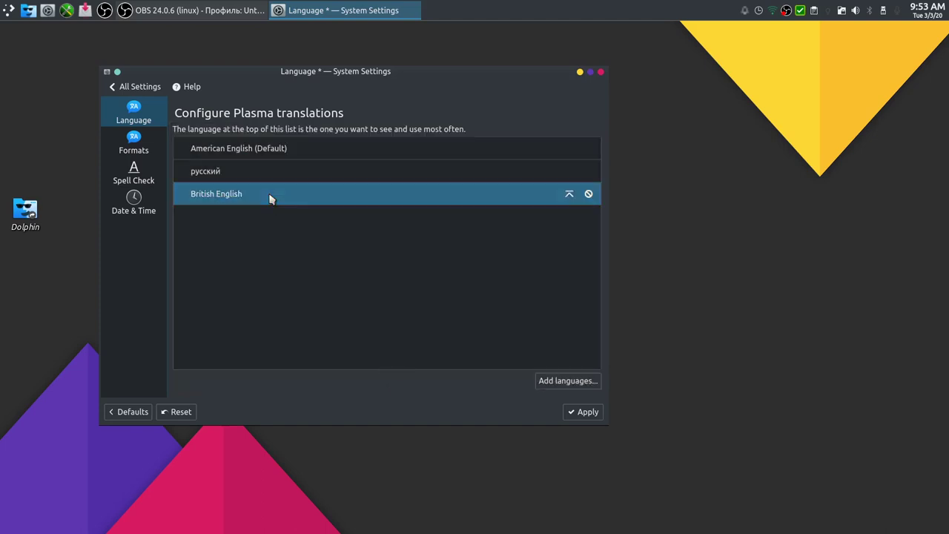
{"action": "left_click", "coordinate": [569, 195]}
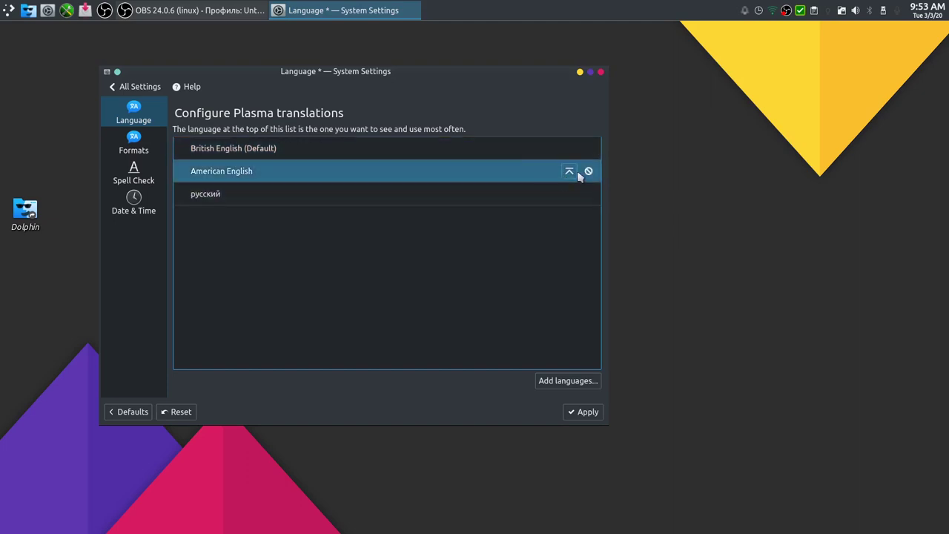
Remove American English from the Plasma translations and promote русский to default, applying both changes.
{"action": "left_click", "coordinate": [588, 172]}
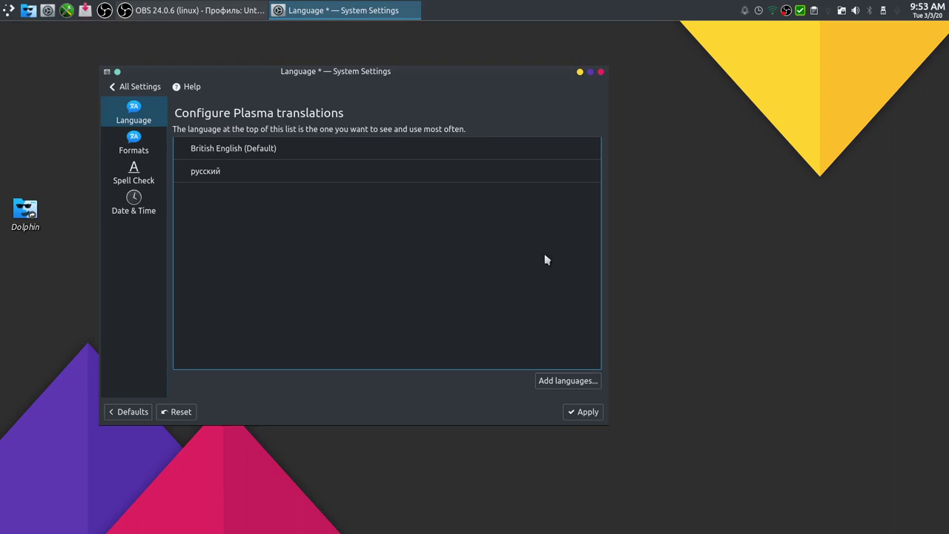
{"action": "left_click", "coordinate": [587, 414]}
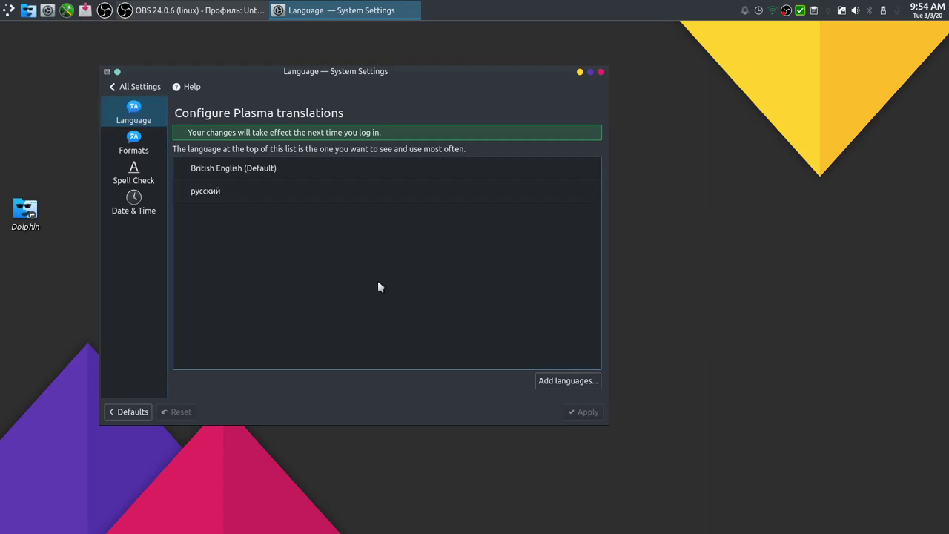
{"action": "mouse_move", "coordinate": [290, 196]}
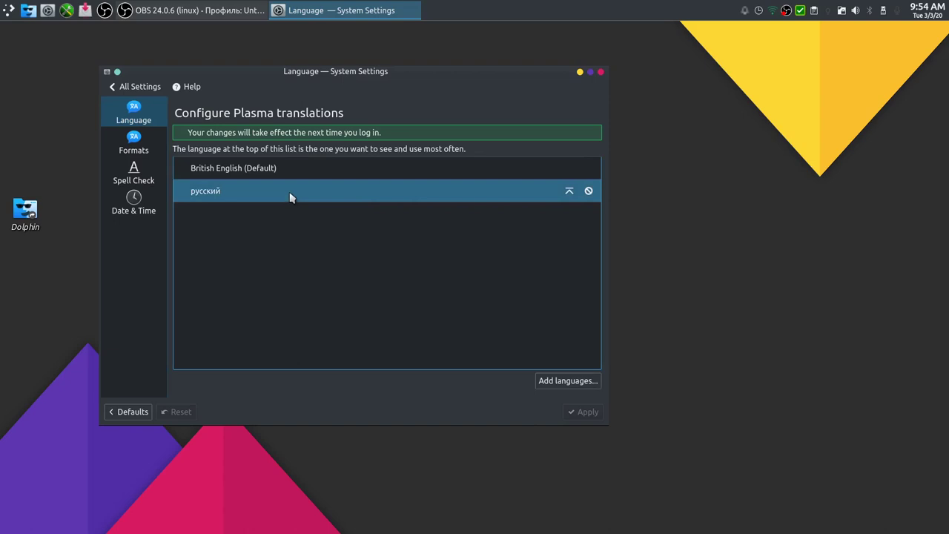
{"action": "left_click", "coordinate": [569, 192]}
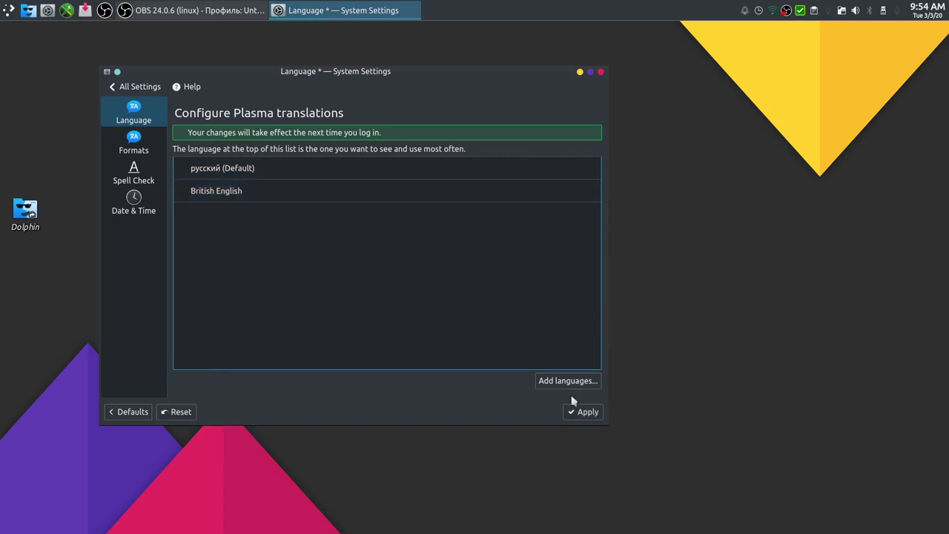
{"action": "left_click", "coordinate": [587, 413]}
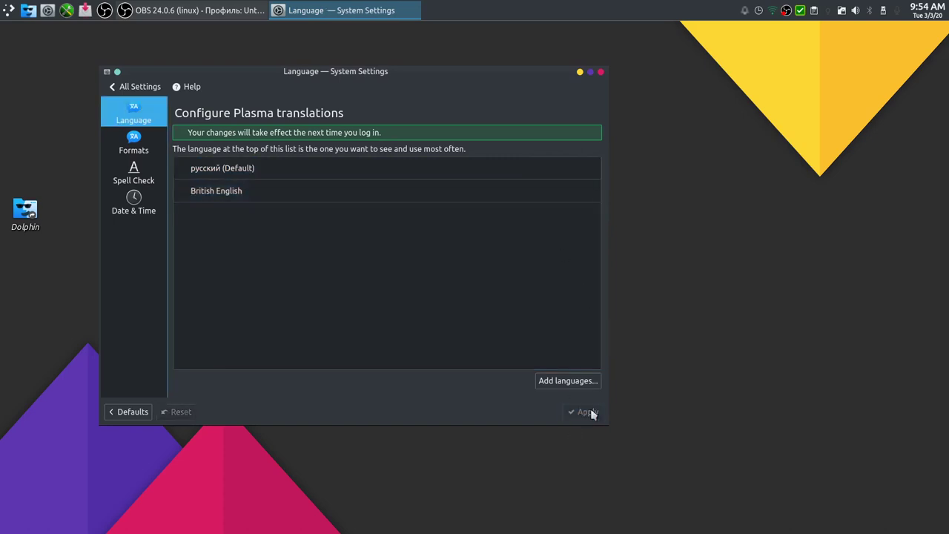
Open the keyboard layout settings under Input Devices and set the layout indicator to Show flag.
{"action": "left_click", "coordinate": [113, 88]}
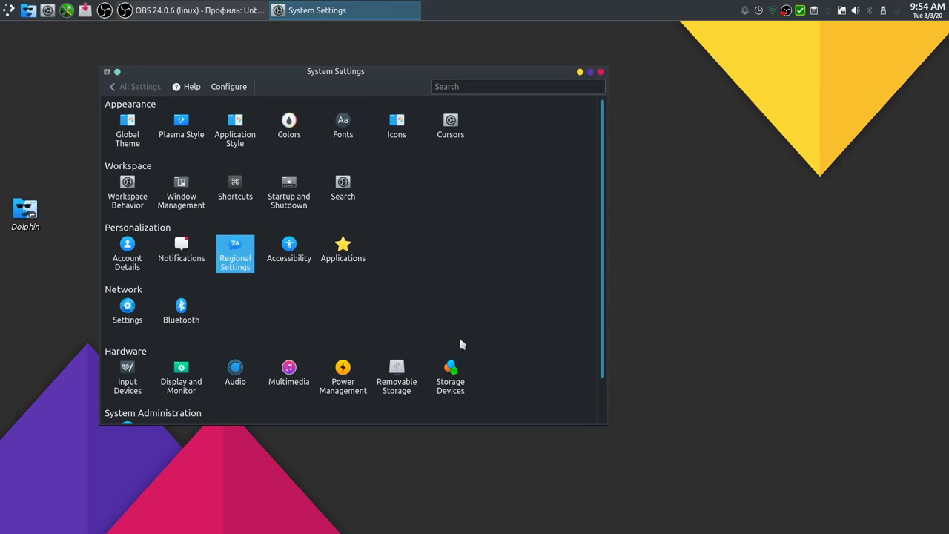
{"action": "scroll", "coordinate": [461, 343], "scroll_direction": "down", "scroll_amount": 1}
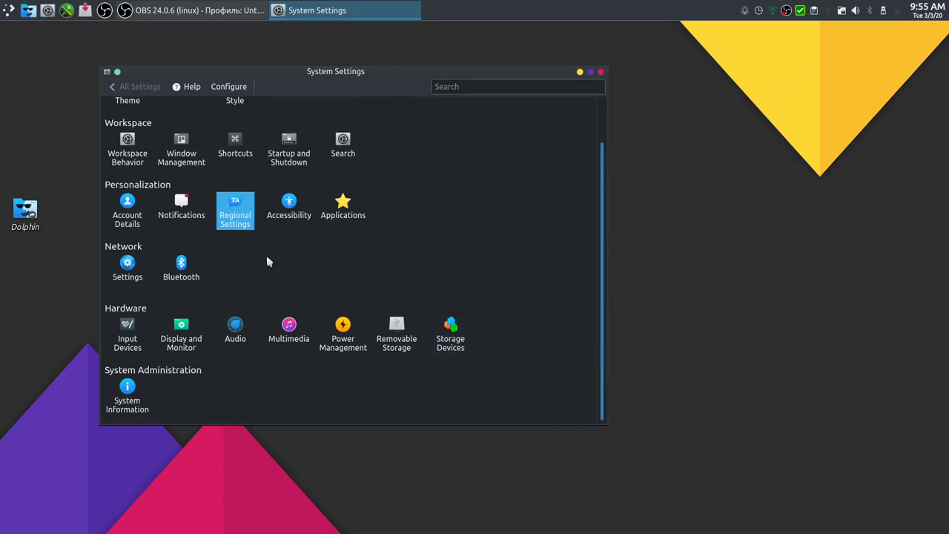
{"action": "left_click", "coordinate": [132, 338]}
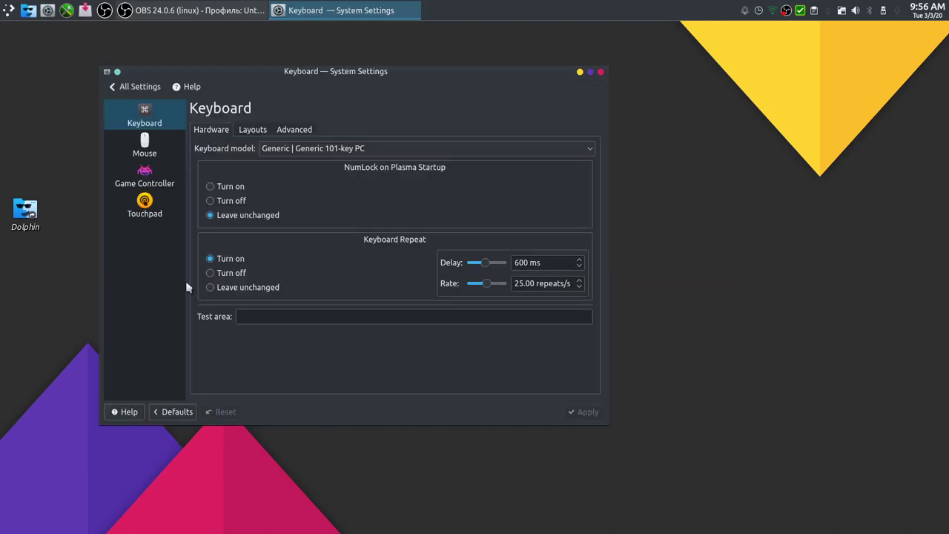
{"action": "left_click", "coordinate": [253, 131]}
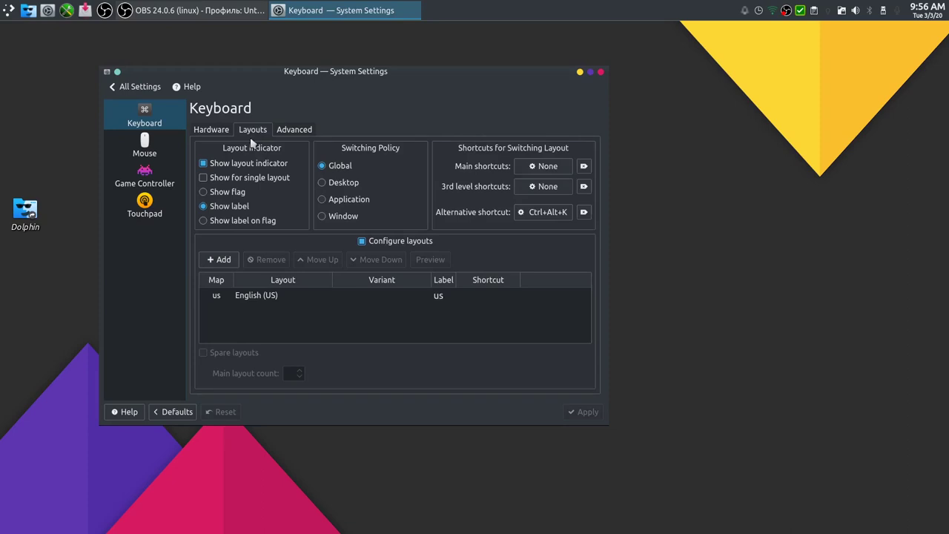
{"action": "left_click", "coordinate": [204, 193]}
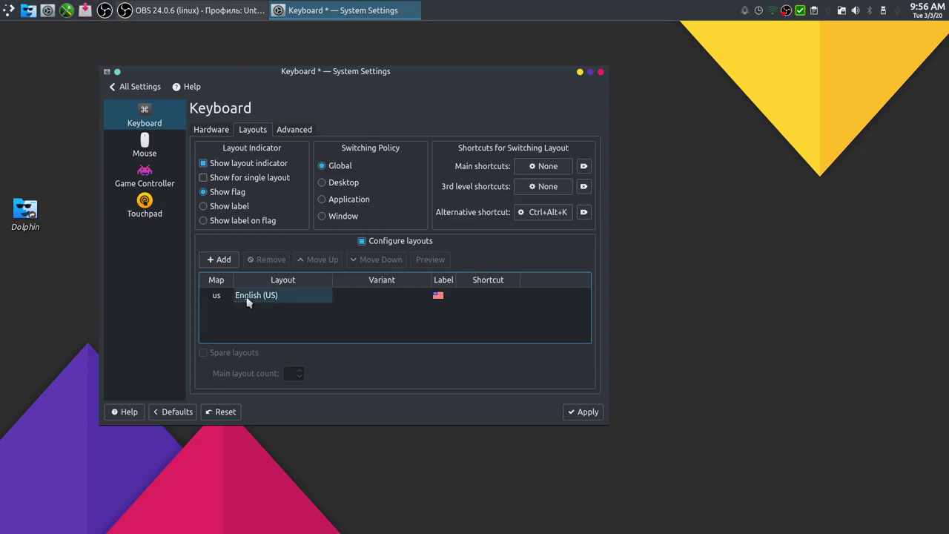
With layout configuration enabled, add the Russian keyboard layout with the Default variant.
{"action": "left_click", "coordinate": [363, 242]}
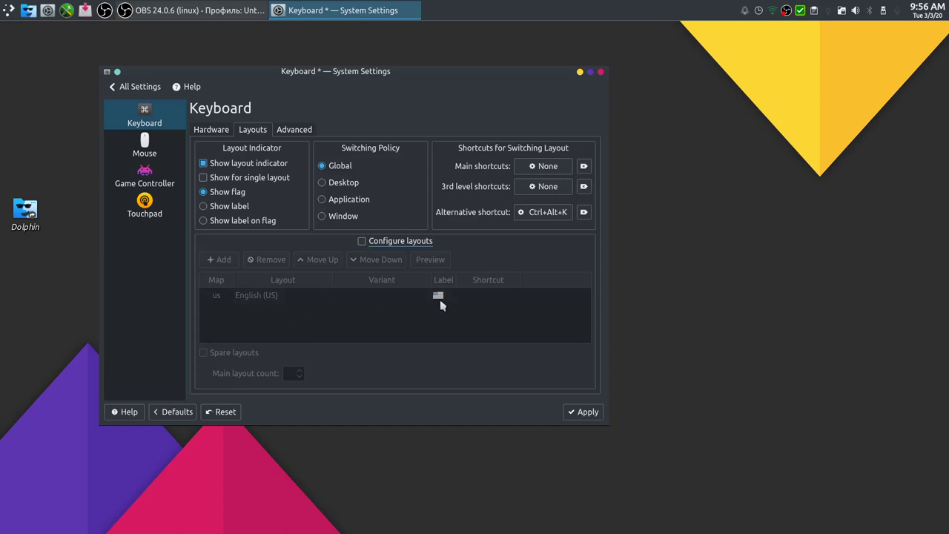
{"action": "left_click", "coordinate": [363, 241]}
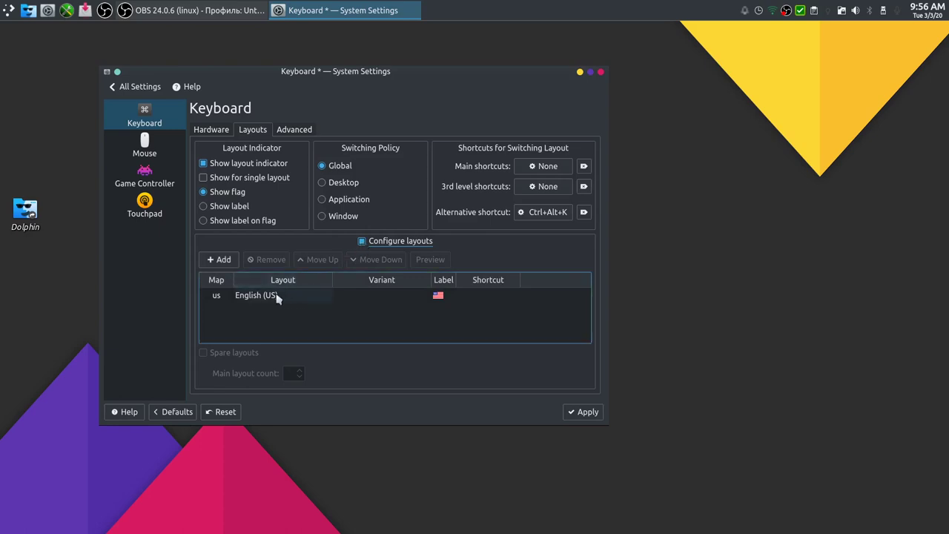
{"action": "left_click", "coordinate": [229, 261]}
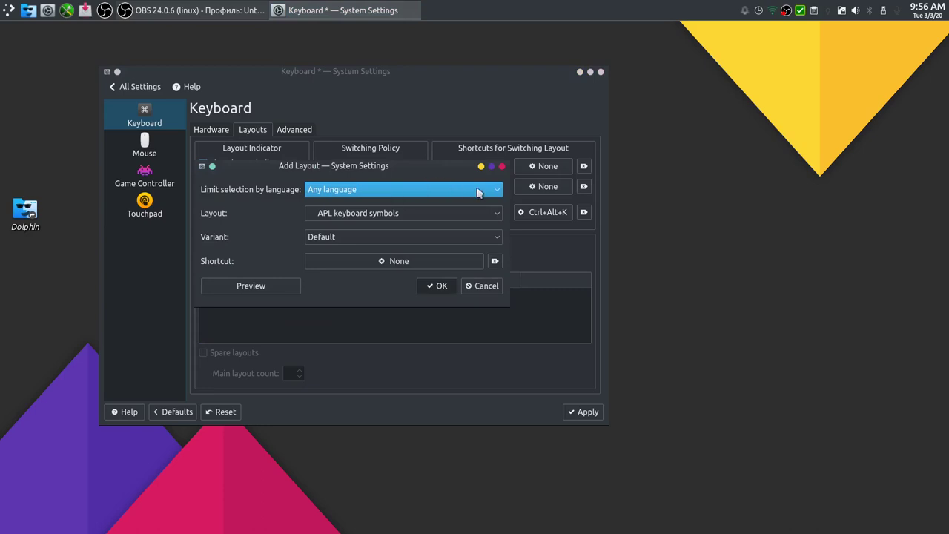
{"action": "left_click", "coordinate": [497, 194]}
{"action": "scroll", "coordinate": [430, 278], "scroll_direction": "down", "scroll_amount": 20}
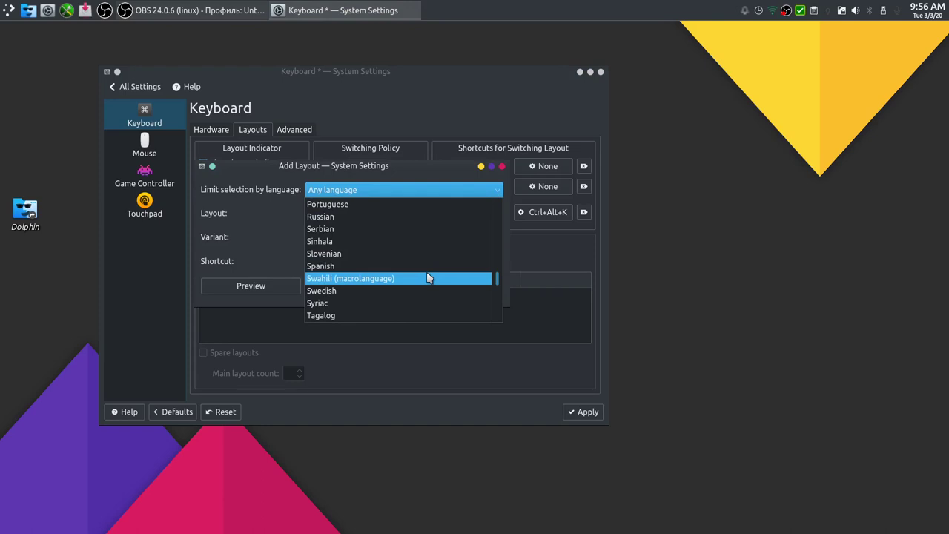
{"action": "left_click", "coordinate": [415, 221]}
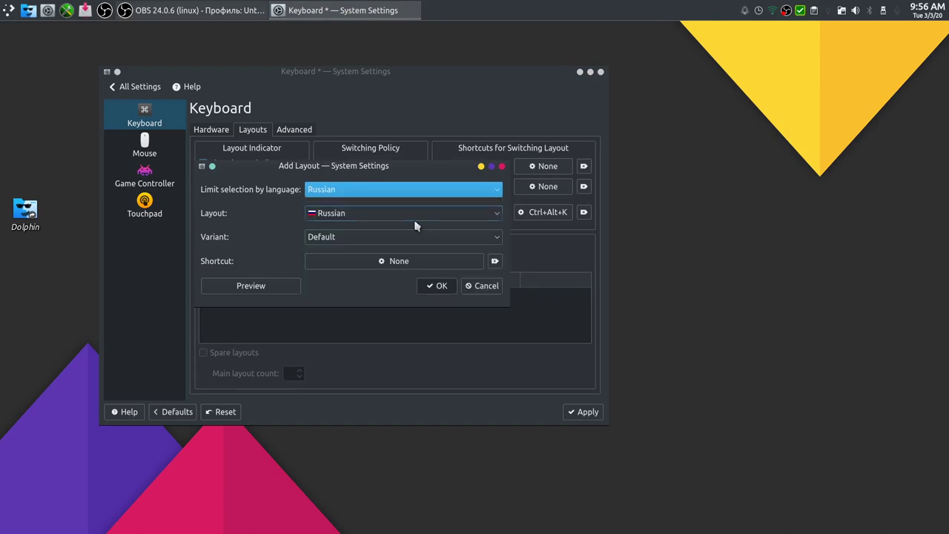
{"action": "left_click", "coordinate": [440, 287]}
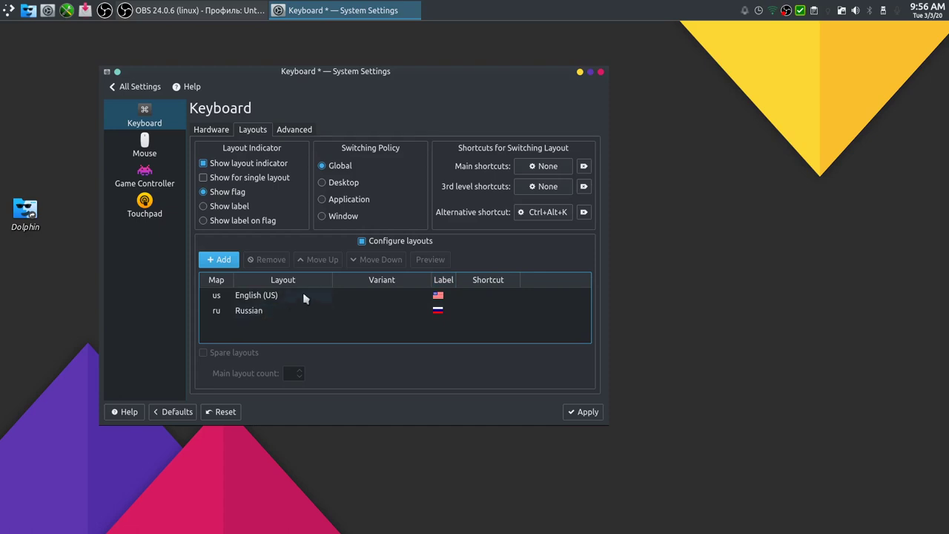
Add the English (UK) keyboard layout with the Default variant, limiting the selection to English.
{"action": "left_click", "coordinate": [222, 260]}
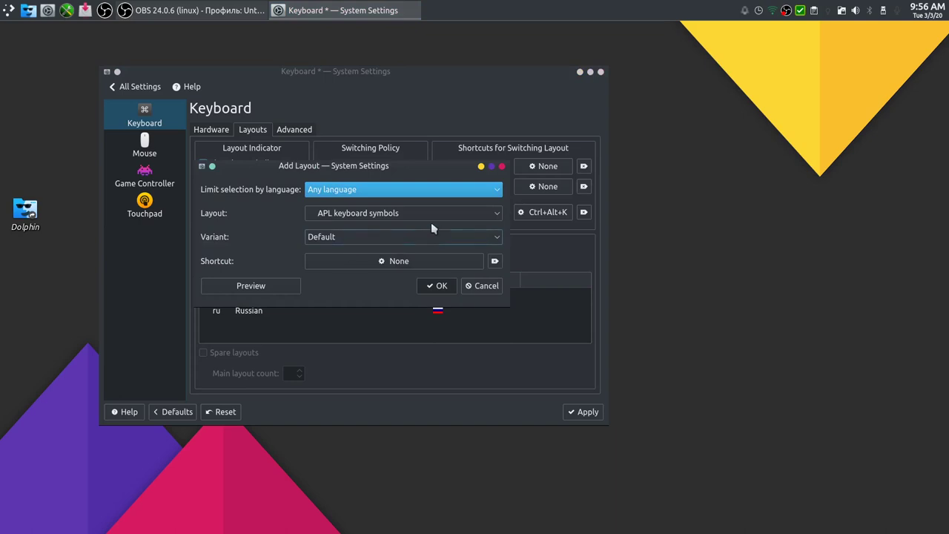
{"action": "left_click", "coordinate": [479, 187]}
{"action": "scroll", "coordinate": [437, 245], "scroll_direction": "down", "scroll_amount": 3}
{"action": "scroll", "coordinate": [438, 248], "scroll_direction": "down", "scroll_amount": 3}
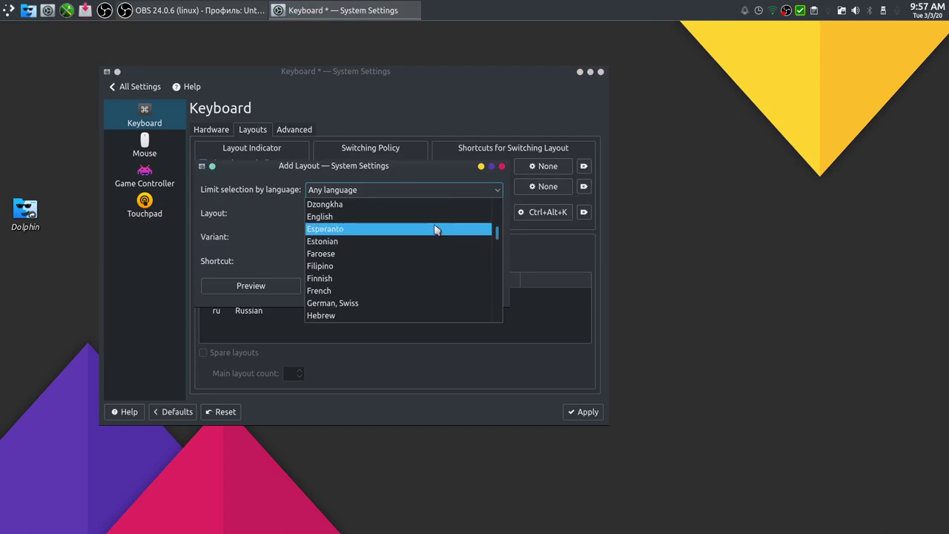
{"action": "left_click", "coordinate": [435, 217]}
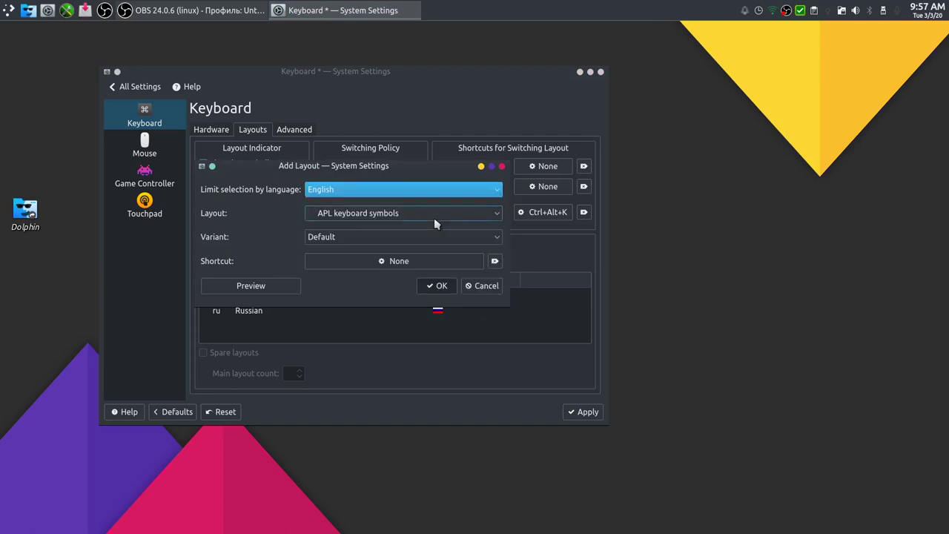
{"action": "left_click", "coordinate": [495, 217]}
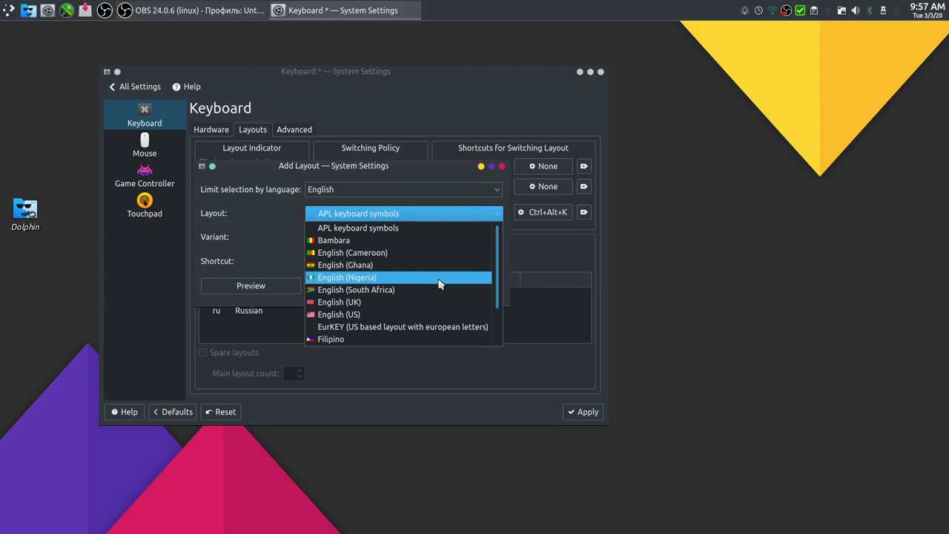
{"action": "scroll", "coordinate": [439, 284], "scroll_direction": "down", "scroll_amount": 2}
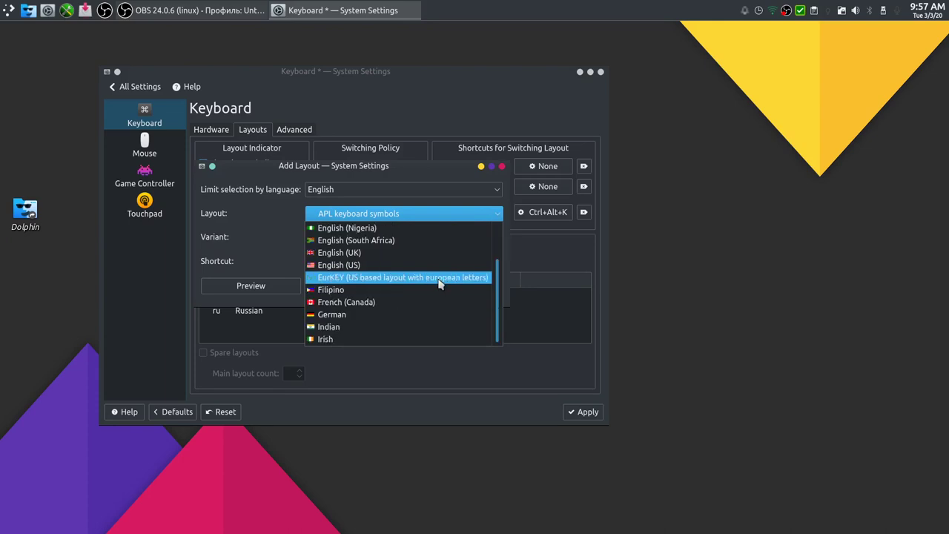
{"action": "scroll", "coordinate": [439, 284], "scroll_direction": "up", "scroll_amount": 2}
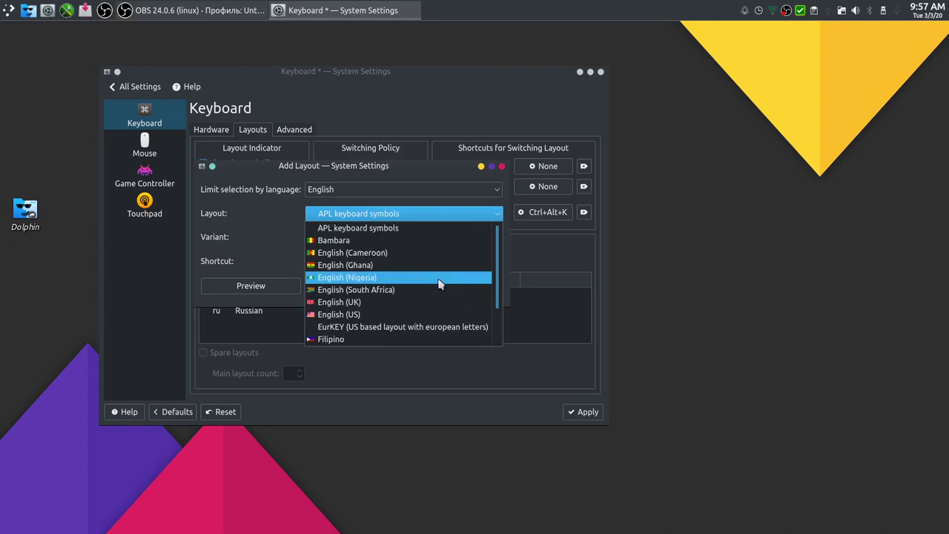
{"action": "left_click", "coordinate": [407, 304]}
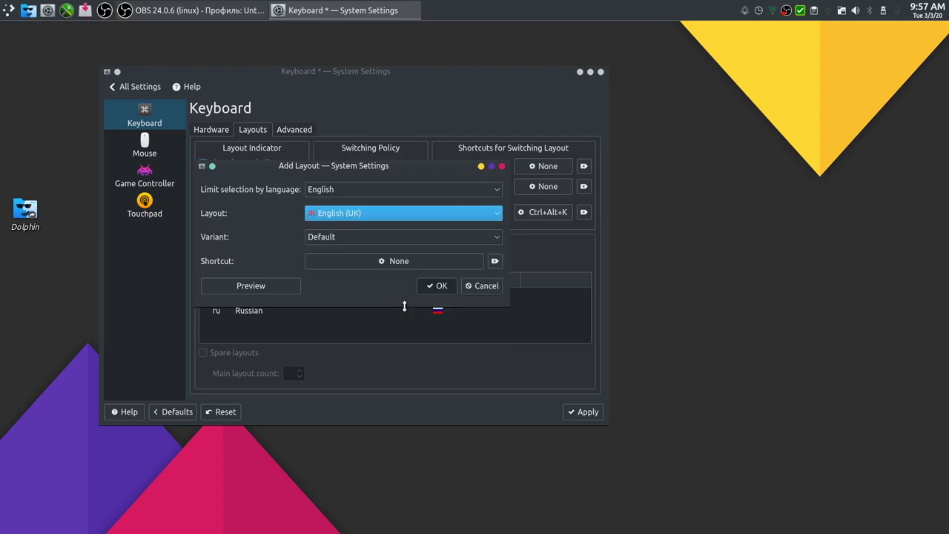
{"action": "left_click", "coordinate": [445, 289]}
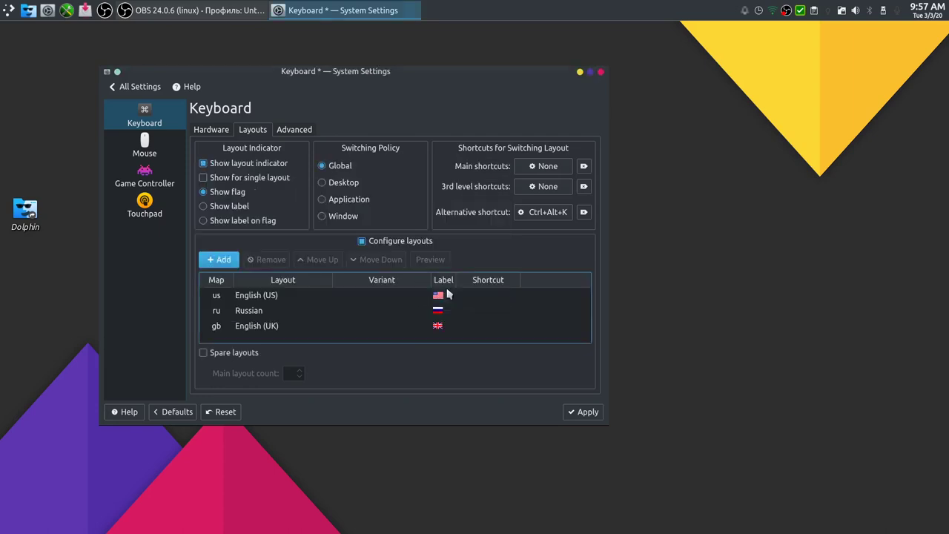
Remove the English (US) layout, order English (UK) above Russian and apply the keyboard settings.
{"action": "left_click", "coordinate": [282, 299]}
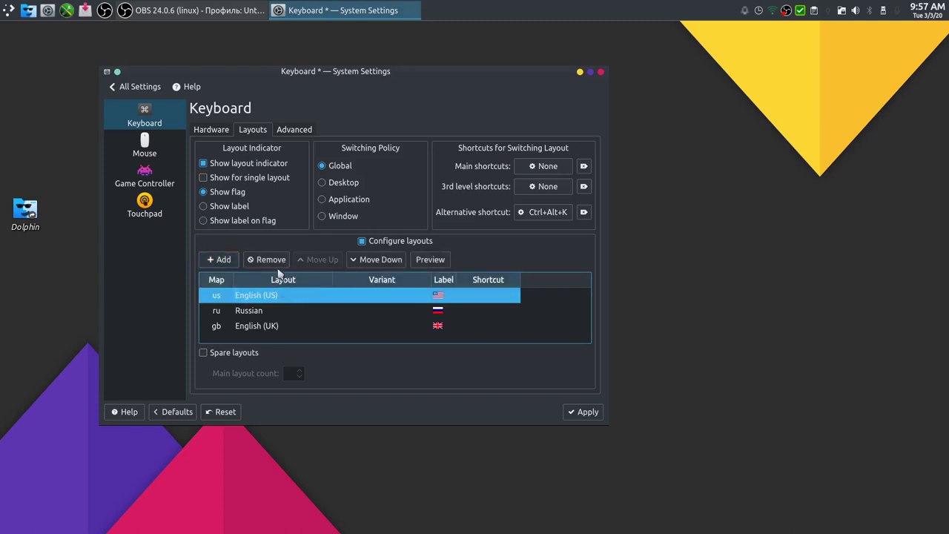
{"action": "left_click", "coordinate": [275, 261]}
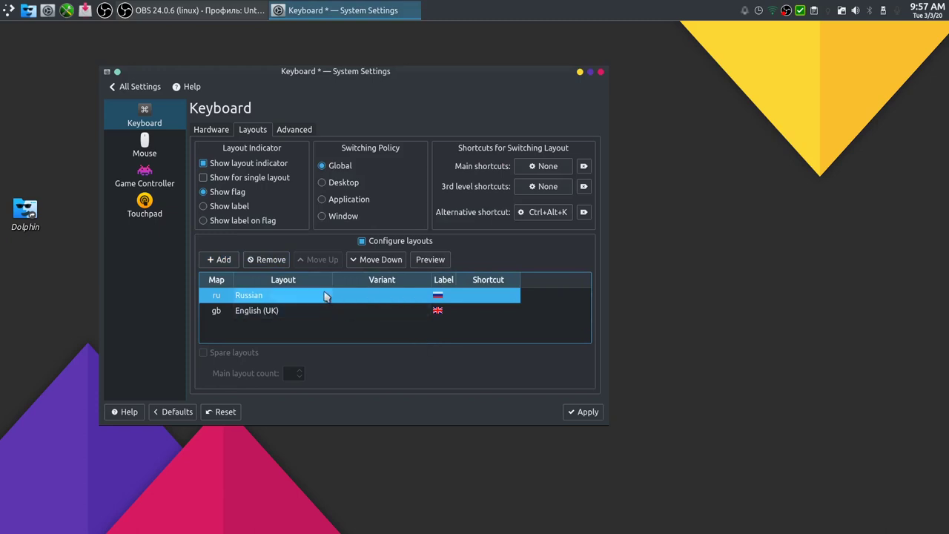
{"action": "left_click", "coordinate": [379, 264]}
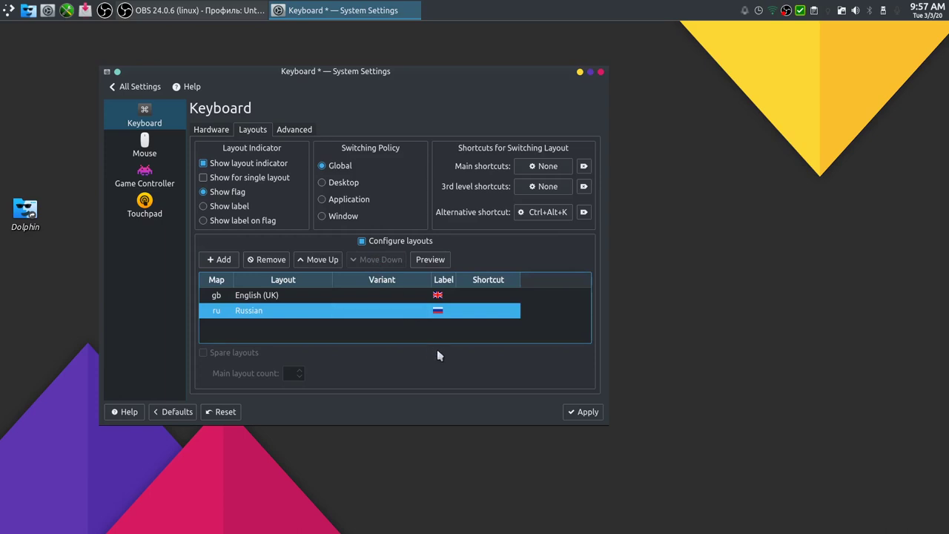
{"action": "left_click", "coordinate": [496, 335]}
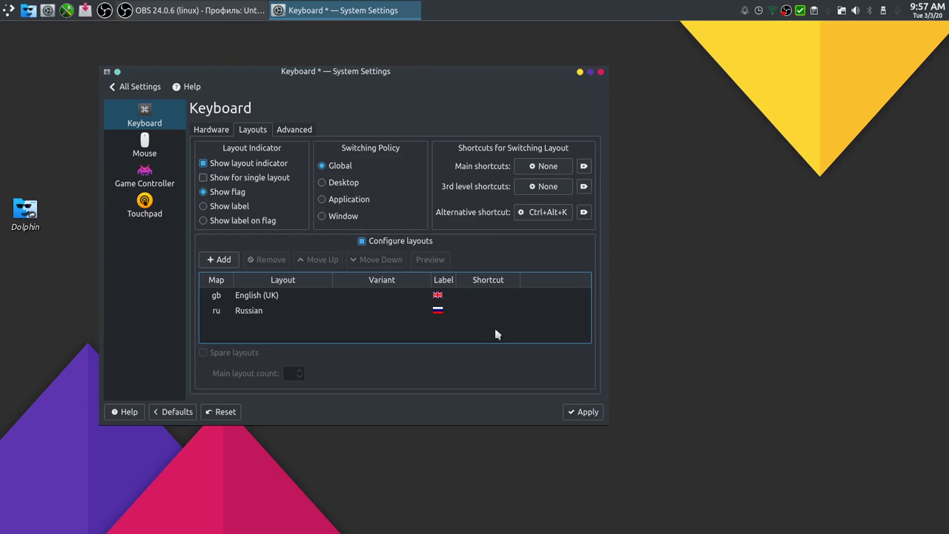
{"action": "left_click", "coordinate": [584, 414]}
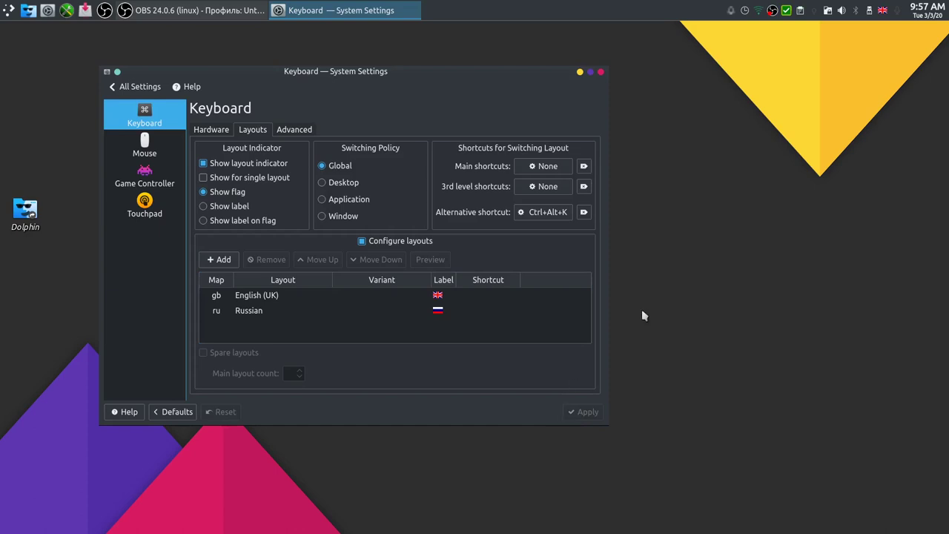
Switch repeatedly between the English and Russian layouts with the tray flag indicator, ending on Russian, and close System Settings.
{"action": "left_click", "coordinate": [882, 16]}
{"action": "left_click", "coordinate": [882, 15]}
{"action": "left_click", "coordinate": [884, 16]}
{"action": "left_click", "coordinate": [884, 16]}
{"action": "left_click", "coordinate": [884, 16]}
{"action": "left_click", "coordinate": [603, 76]}
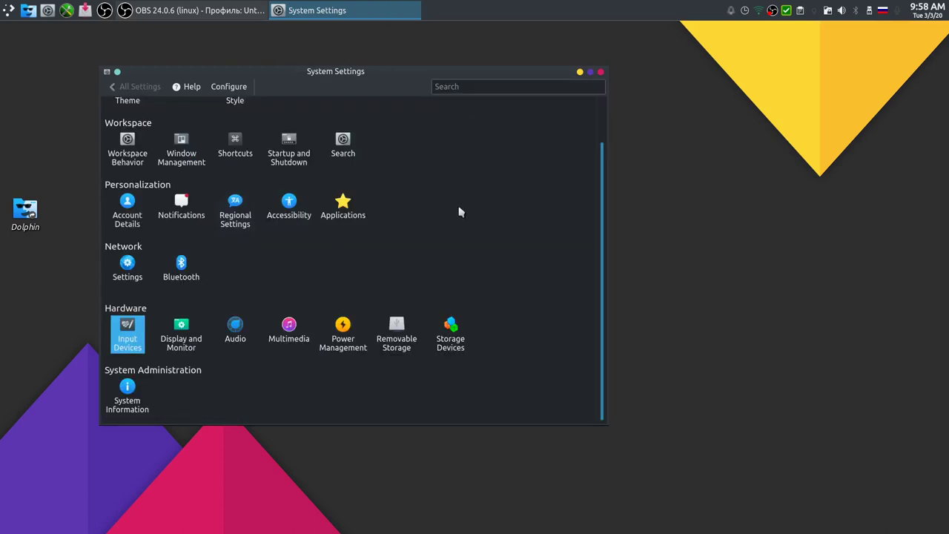
{"action": "left_click", "coordinate": [601, 72]}
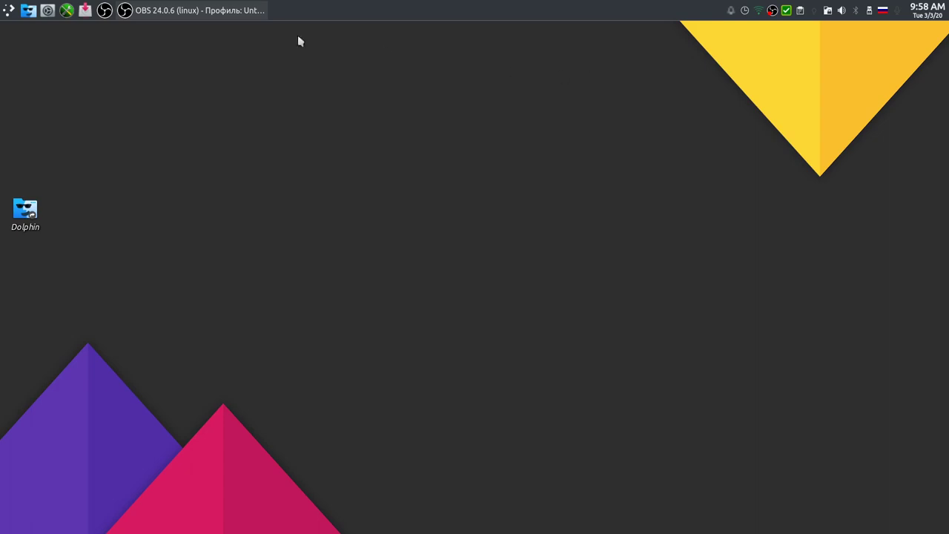
Check the interface language of the application menu and the System Settings overview, closing both.
{"action": "left_click", "coordinate": [8, 12]}
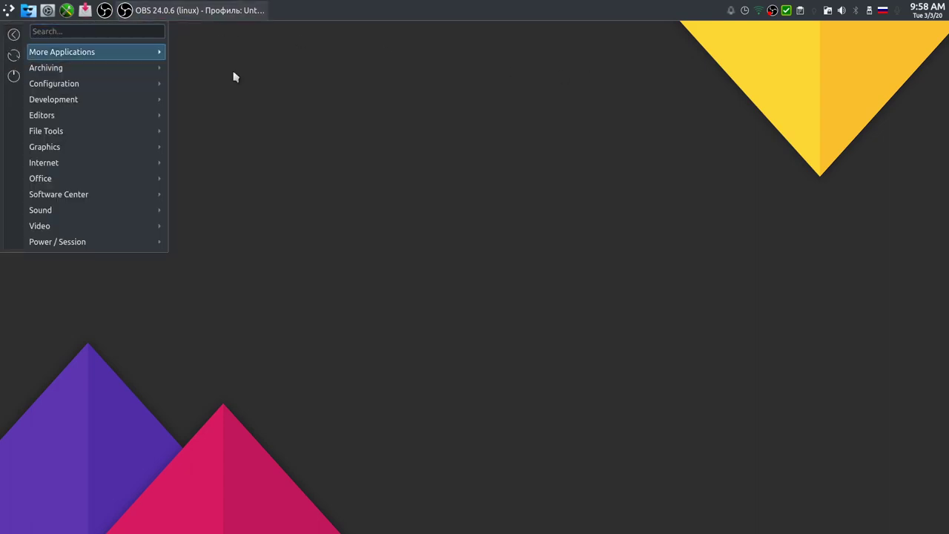
{"action": "left_click", "coordinate": [495, 129]}
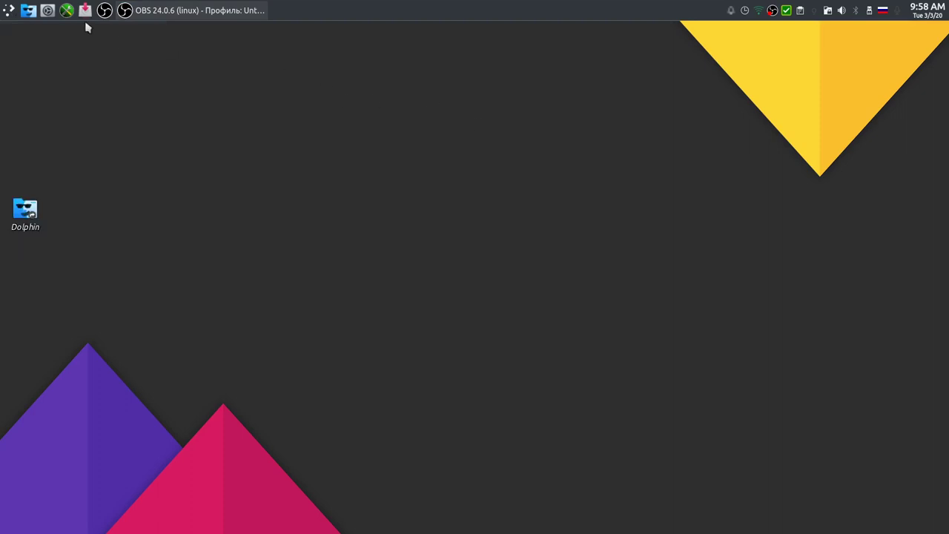
{"action": "left_click", "coordinate": [47, 11]}
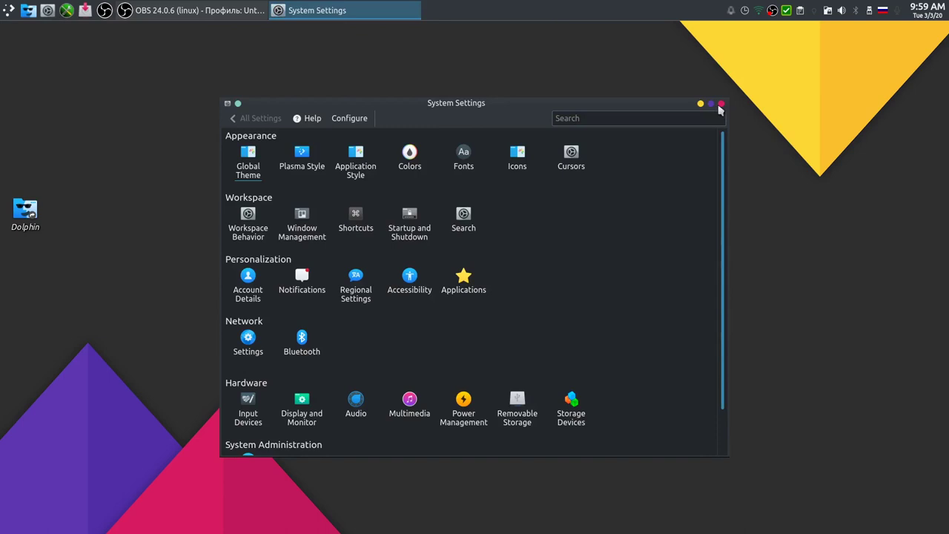
{"action": "left_click", "coordinate": [722, 104]}
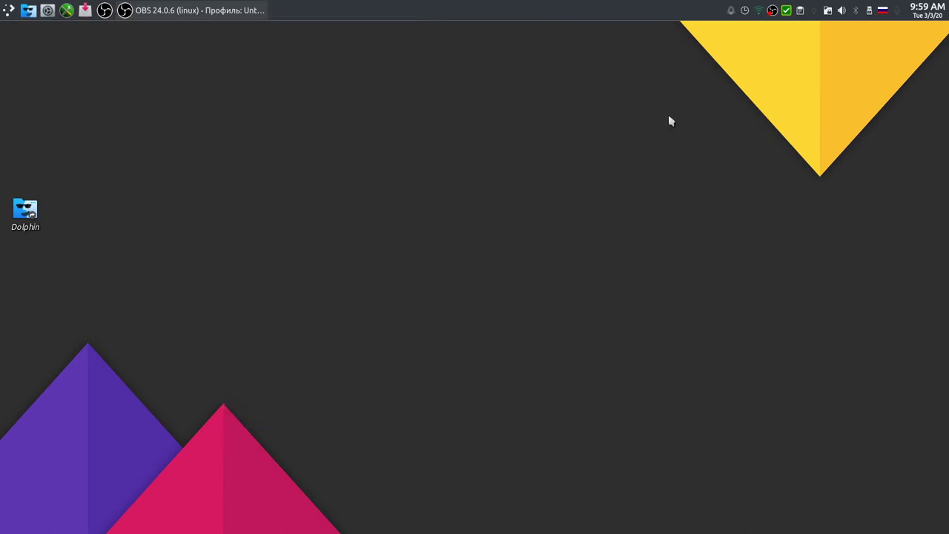
{"action": "right_click", "coordinate": [772, 11]}
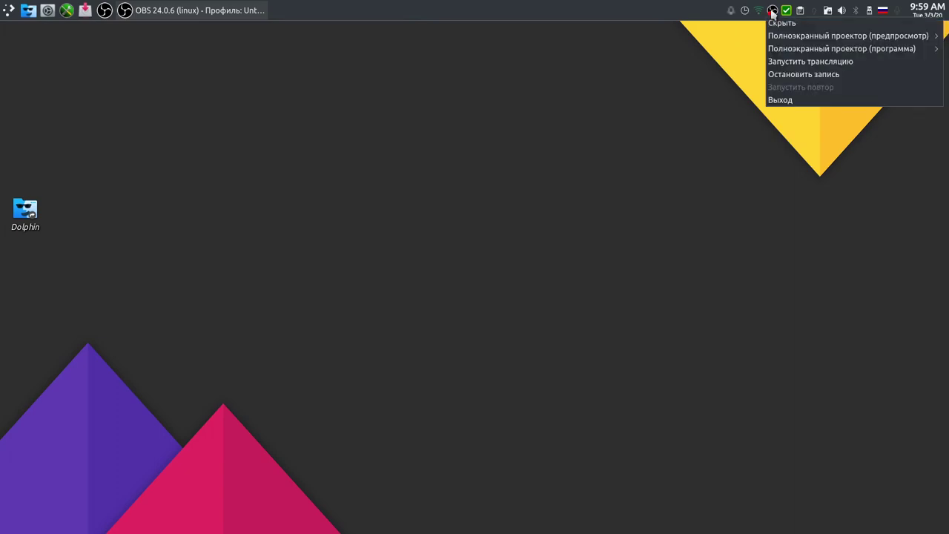
{"action": "left_click", "coordinate": [794, 75]}
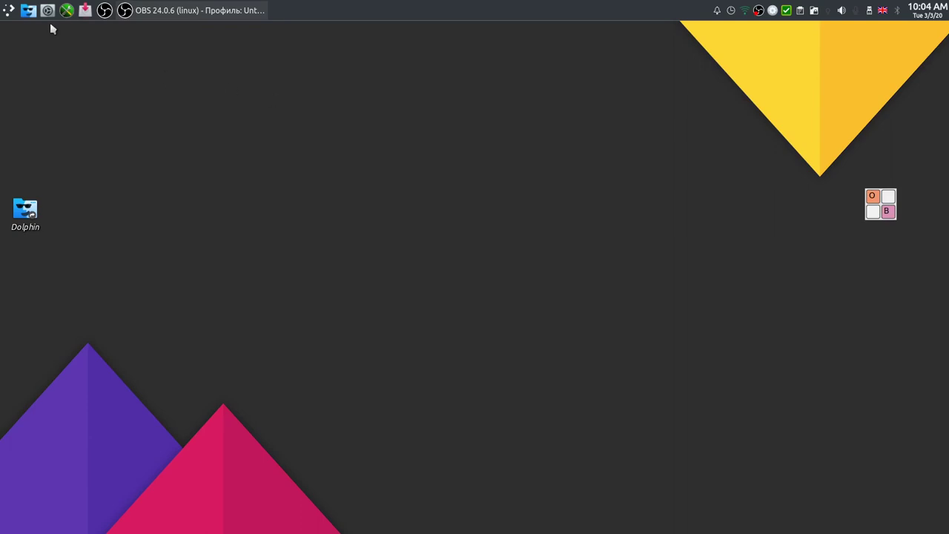
Examine the application menu categories and the reopened System Settings overview for the Russian translation, closing both when done.
{"action": "left_click", "coordinate": [9, 10]}
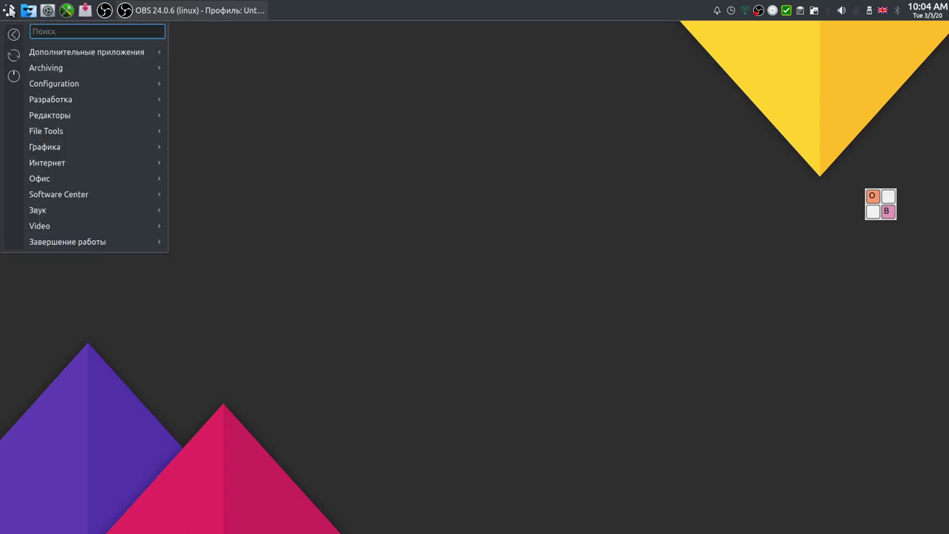
{"action": "mouse_move", "coordinate": [94, 55]}
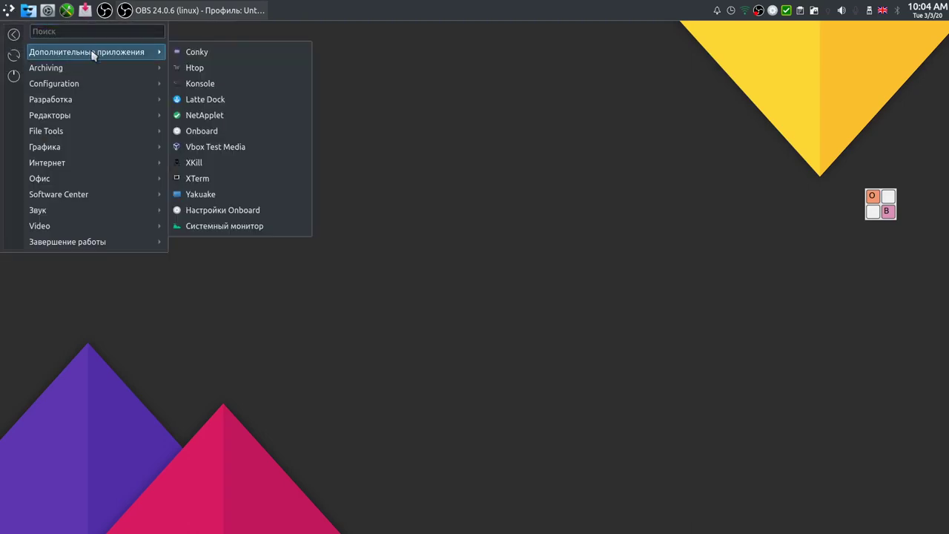
{"action": "mouse_move", "coordinate": [65, 152]}
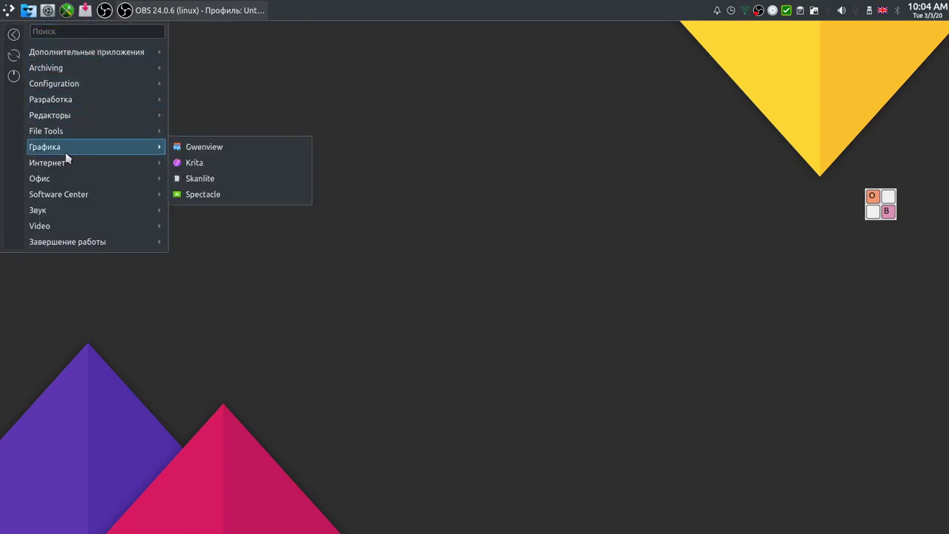
{"action": "mouse_move", "coordinate": [55, 240]}
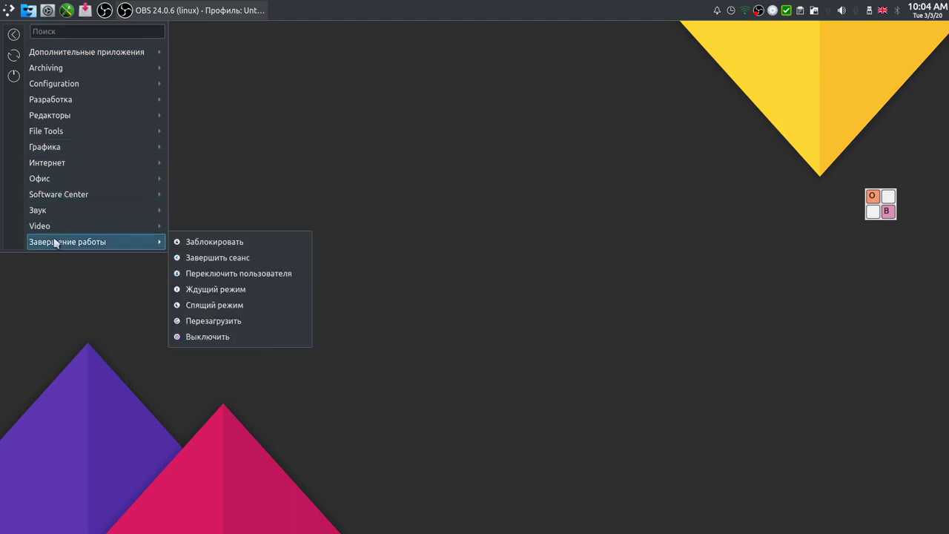
{"action": "left_click", "coordinate": [403, 114]}
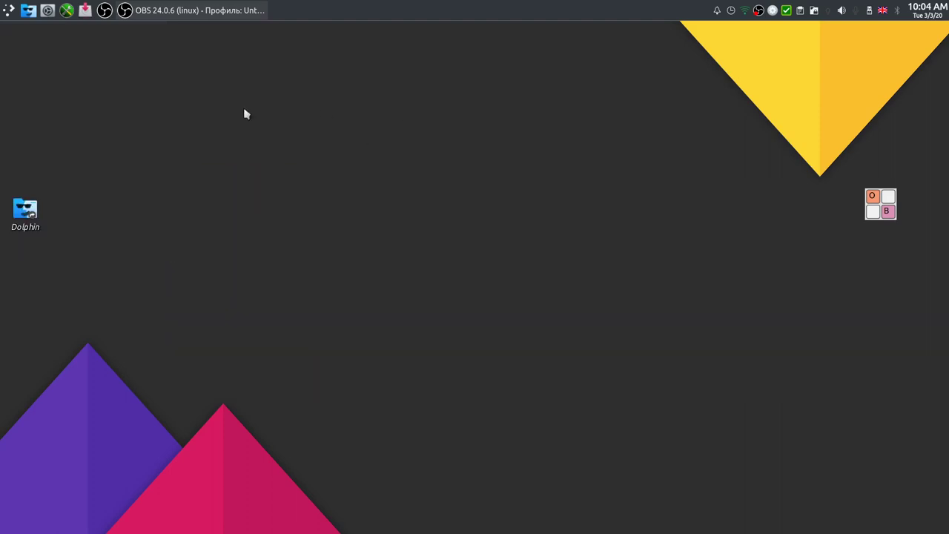
{"action": "left_click", "coordinate": [48, 11]}
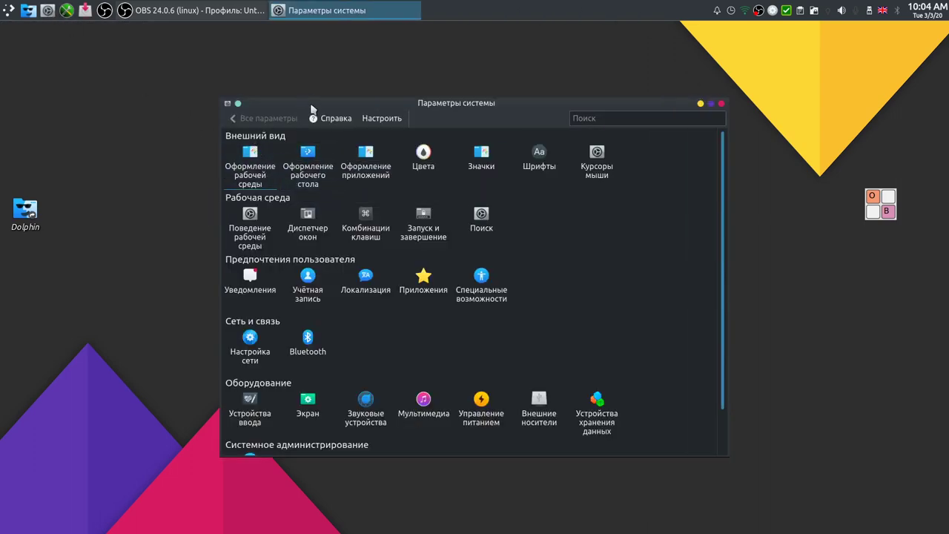
{"action": "left_click_drag", "start_coordinate": [312, 108], "coordinate": [209, 78]}
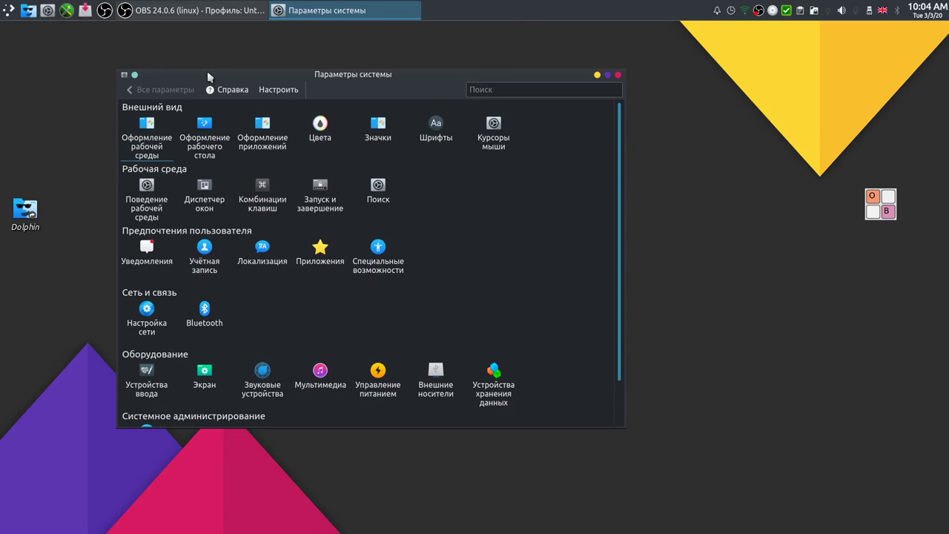
{"action": "left_click", "coordinate": [619, 75]}
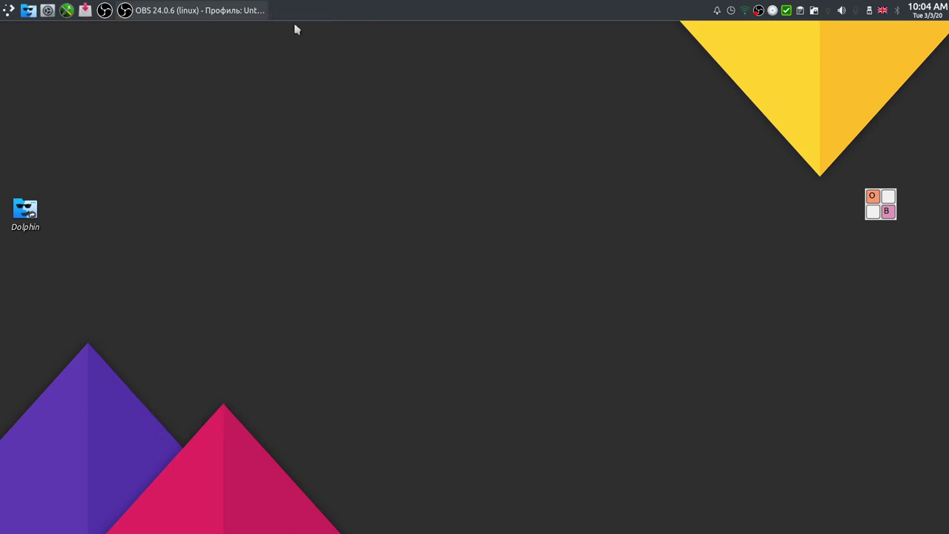
Launch the Synaptic package manager, entering the root password with the on-screen keyboard, and hide the keyboard.
{"action": "left_click", "coordinate": [85, 10]}
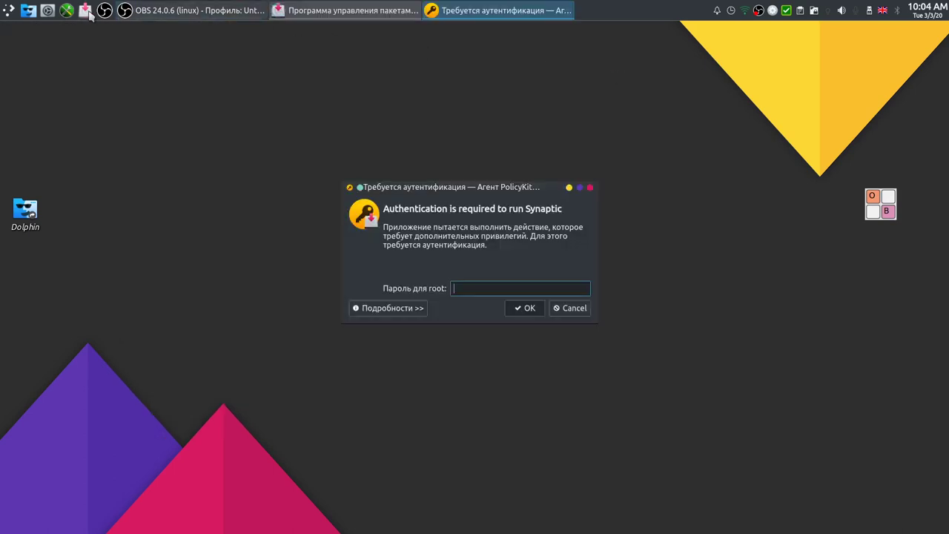
{"action": "left_click", "coordinate": [877, 211]}
{"action": "left_click_drag", "start_coordinate": [576, 198], "coordinate": [802, 101]}
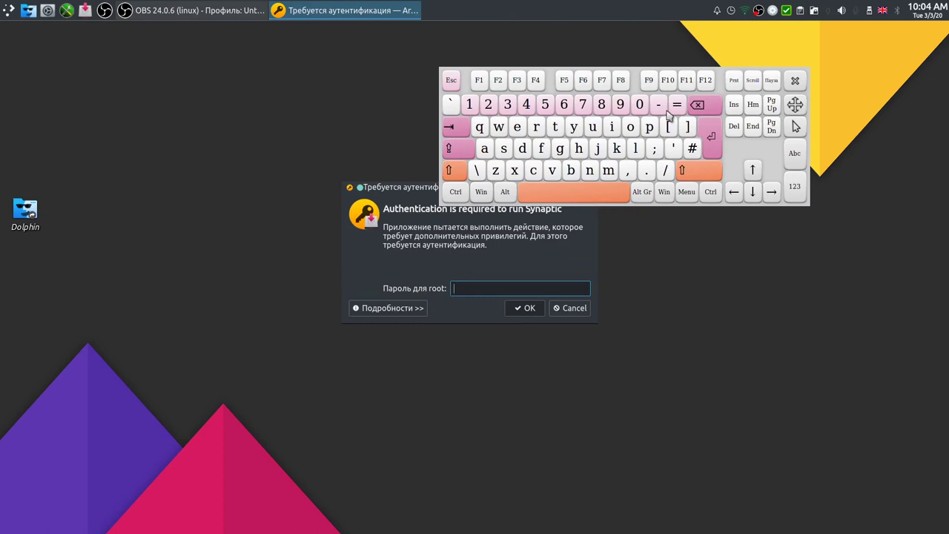
{"action": "left_click", "coordinate": [469, 104]}
{"action": "left_click", "coordinate": [469, 105]}
{"action": "left_click", "coordinate": [526, 311]}
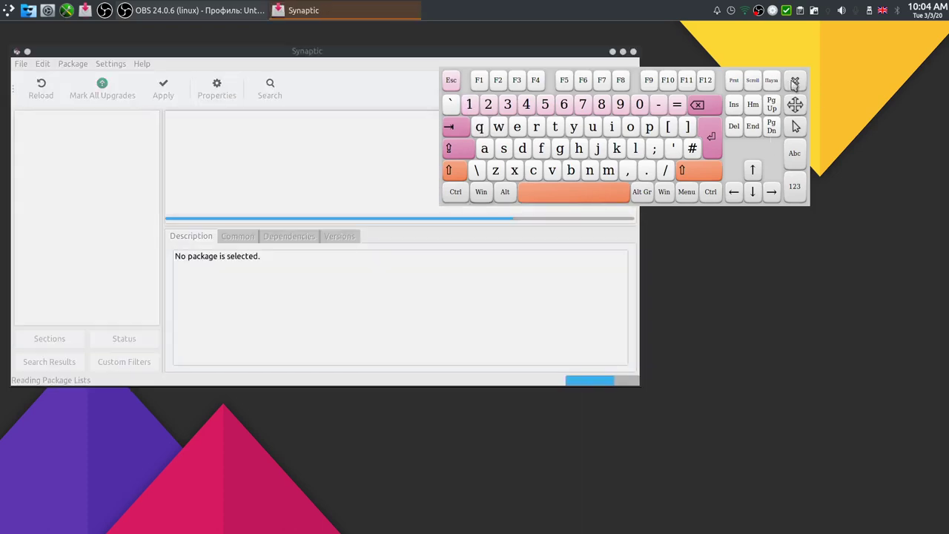
{"action": "left_click", "coordinate": [795, 81]}
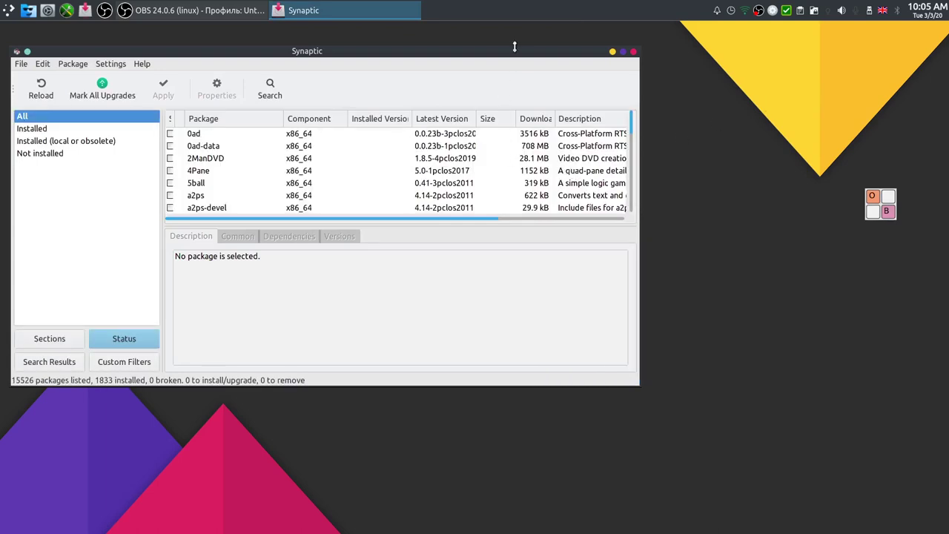
Search the package names for "language", entering the term with the on-screen keyboard.
{"action": "left_click", "coordinate": [270, 89]}
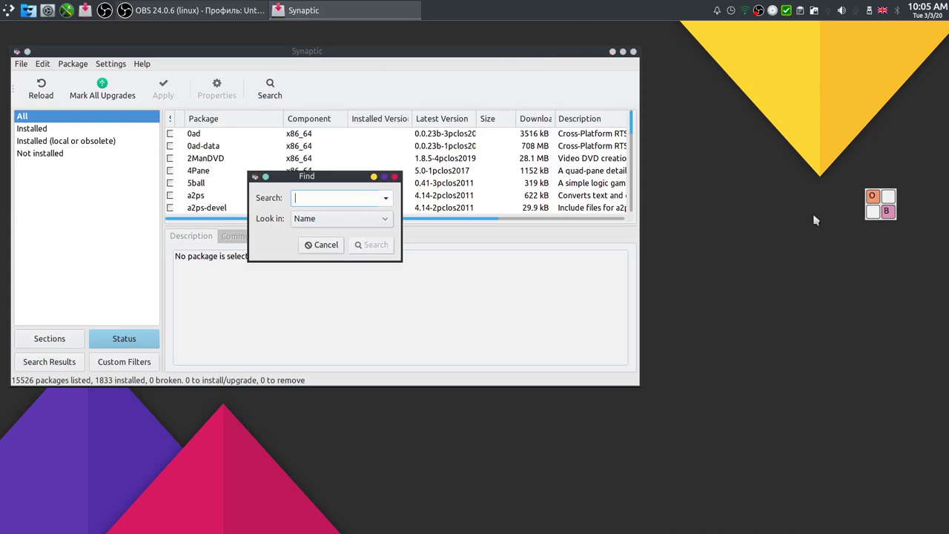
{"action": "left_click", "coordinate": [888, 205]}
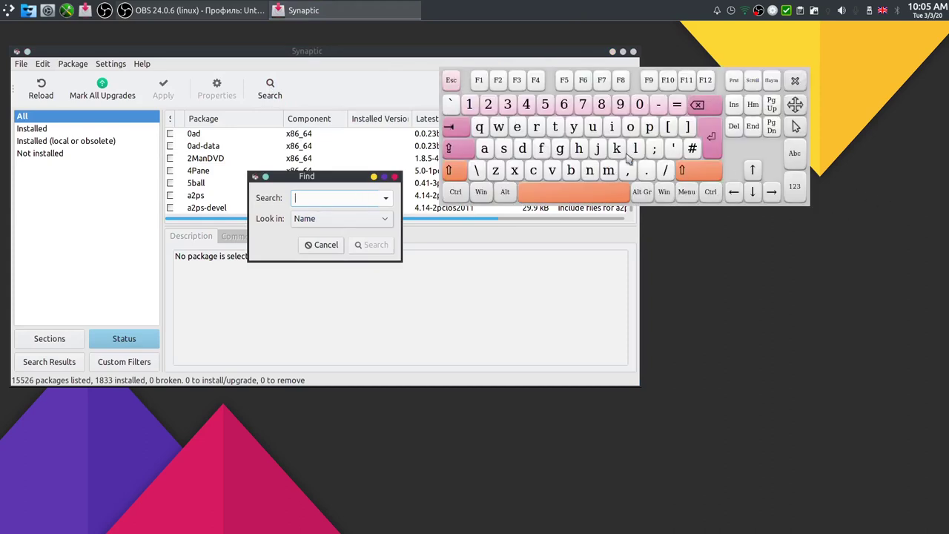
{"action": "left_click", "coordinate": [636, 148]}
{"action": "left_click", "coordinate": [486, 149]}
{"action": "left_click", "coordinate": [591, 171]}
{"action": "left_click", "coordinate": [560, 150]}
{"action": "left_click", "coordinate": [591, 130]}
{"action": "left_click", "coordinate": [486, 149]}
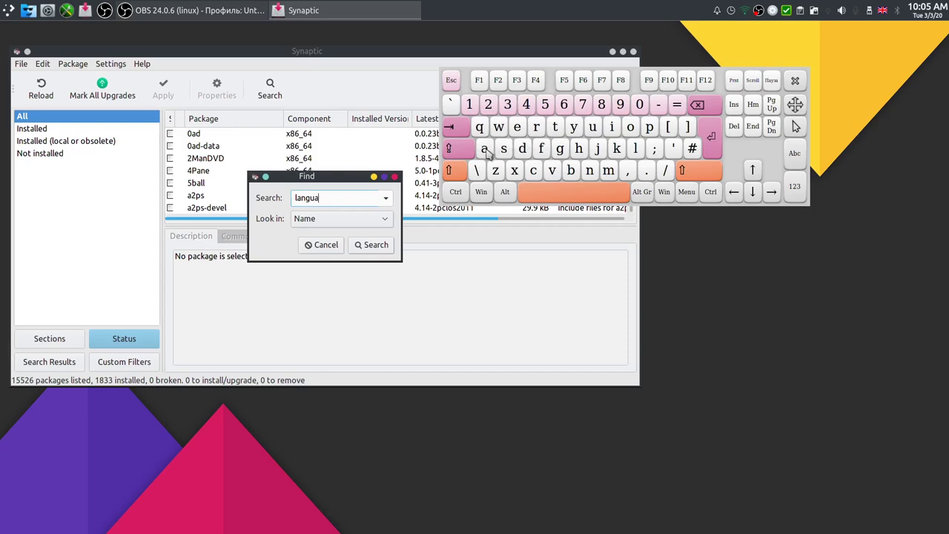
{"action": "left_click", "coordinate": [561, 150]}
{"action": "left_click", "coordinate": [519, 130]}
{"action": "left_click", "coordinate": [376, 245]}
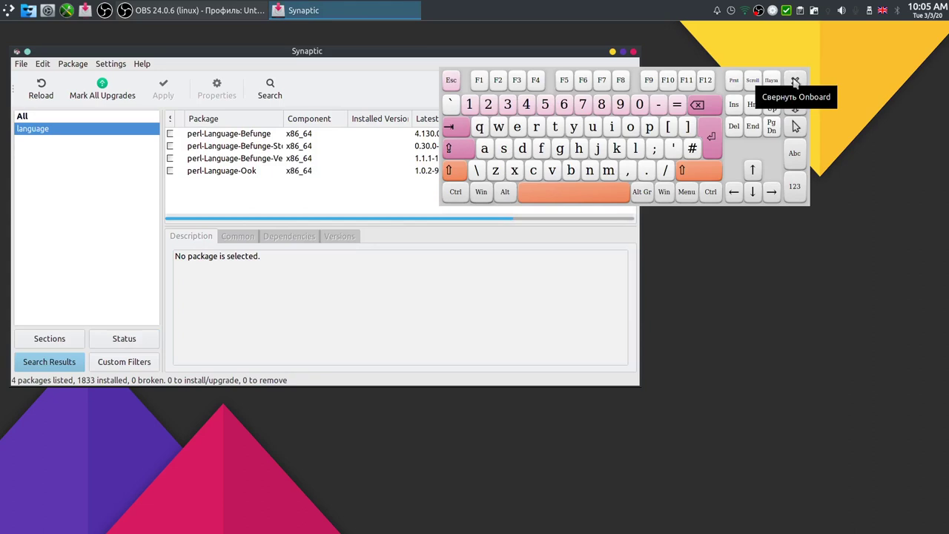
Mark perl-Language-Befunge, its storage and vector packages and perl-Language-Ook for installation, accepting the additional required changes.
{"action": "left_click", "coordinate": [172, 134]}
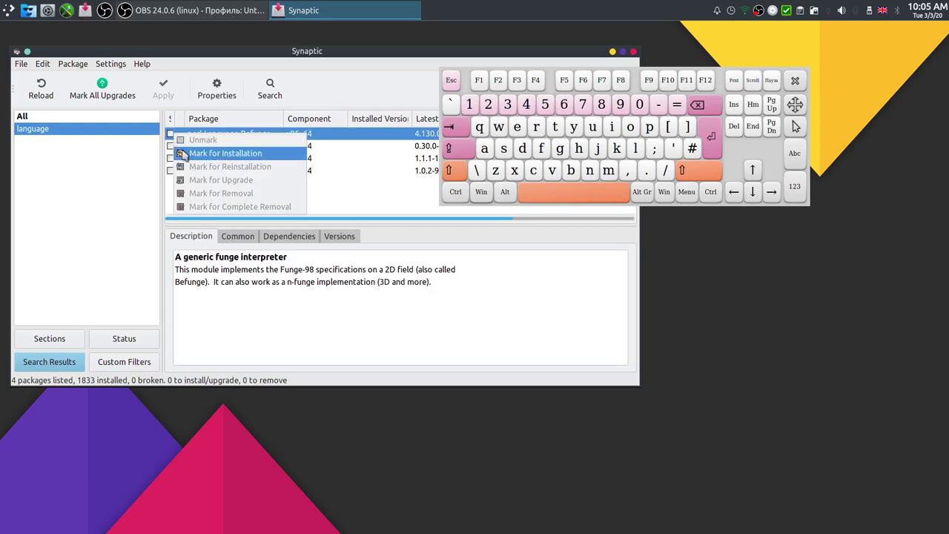
{"action": "left_click", "coordinate": [186, 149]}
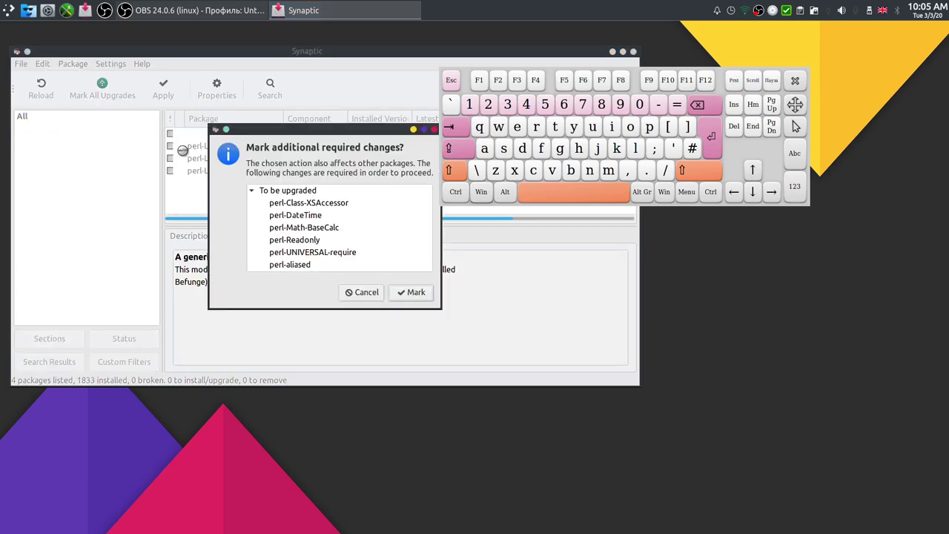
{"action": "left_click", "coordinate": [417, 293]}
{"action": "left_click", "coordinate": [173, 147]}
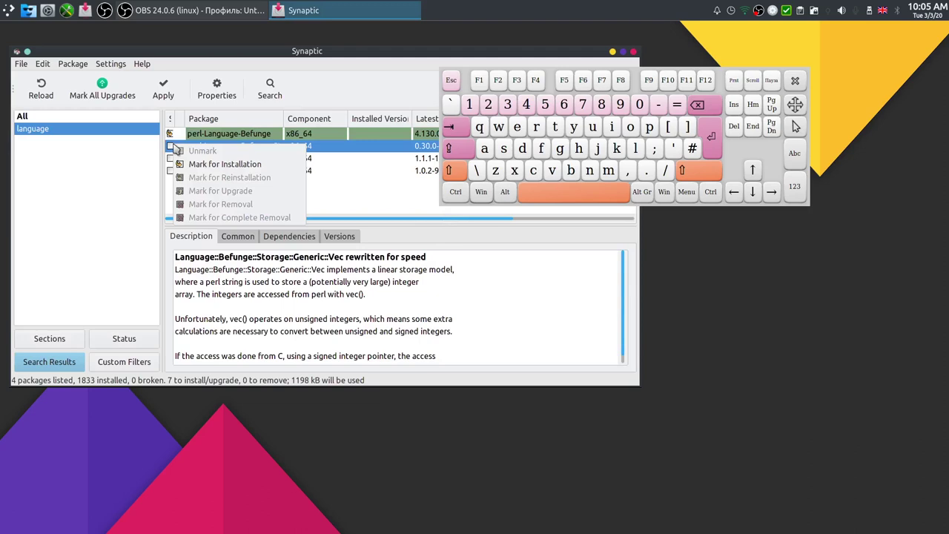
{"action": "left_click", "coordinate": [244, 163]}
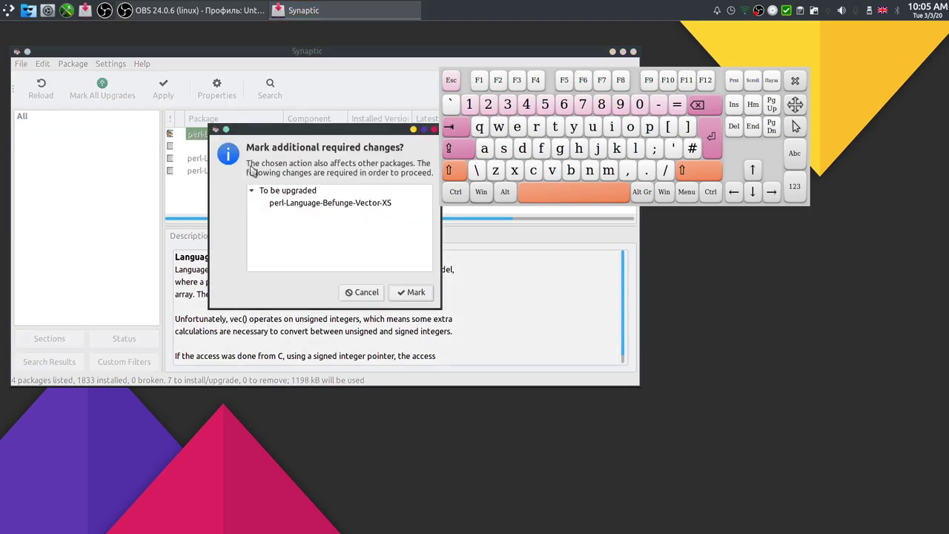
{"action": "left_click", "coordinate": [413, 293]}
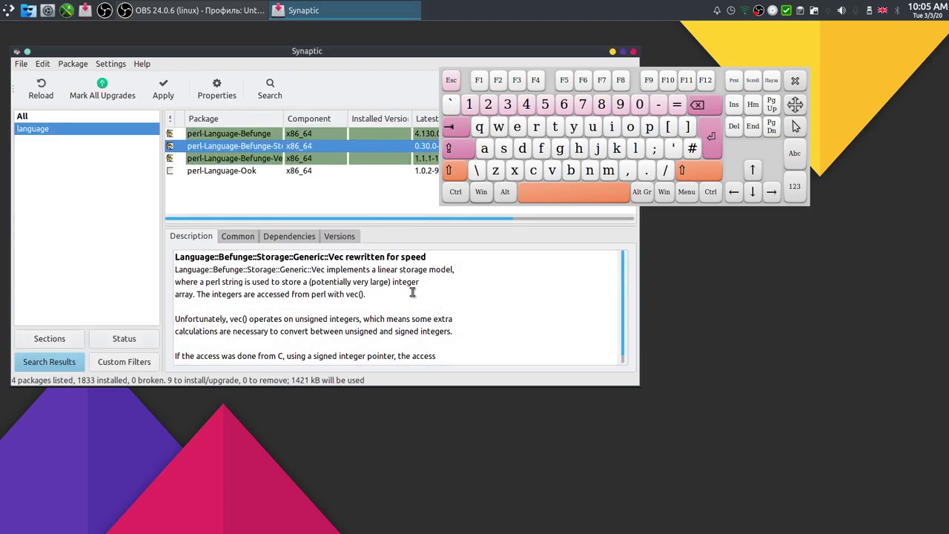
{"action": "left_click", "coordinate": [172, 172]}
{"action": "left_click", "coordinate": [220, 191]}
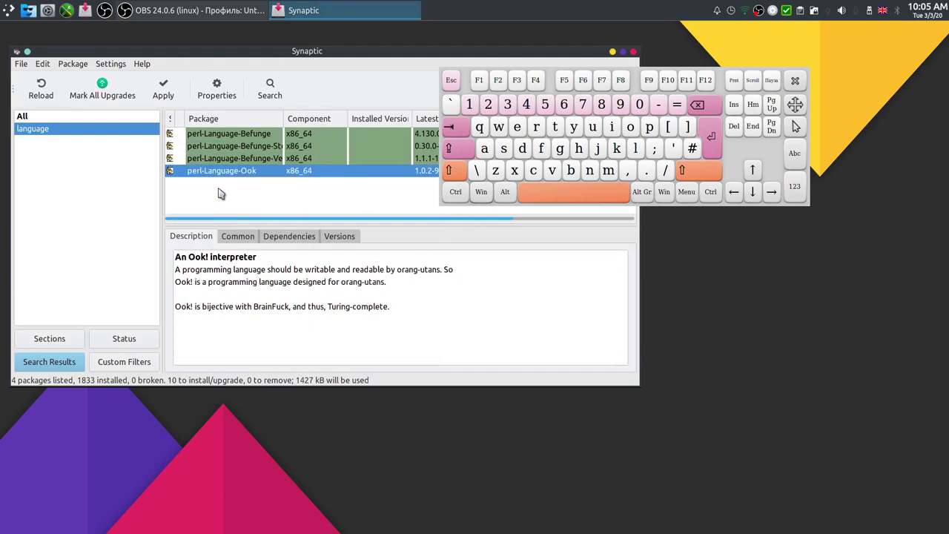
Hide the on-screen keyboard and apply the marked package installations.
{"action": "left_click", "coordinate": [793, 83]}
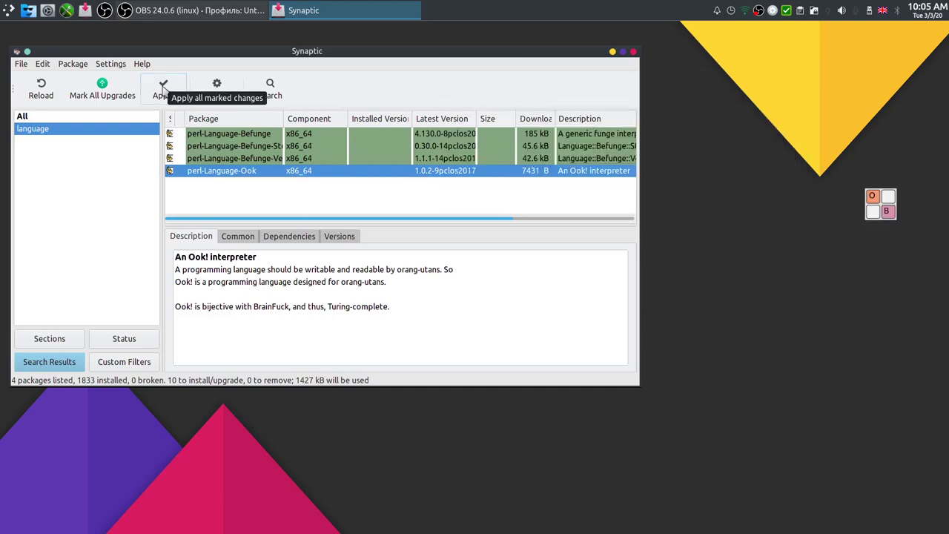
{"action": "left_click", "coordinate": [164, 91]}
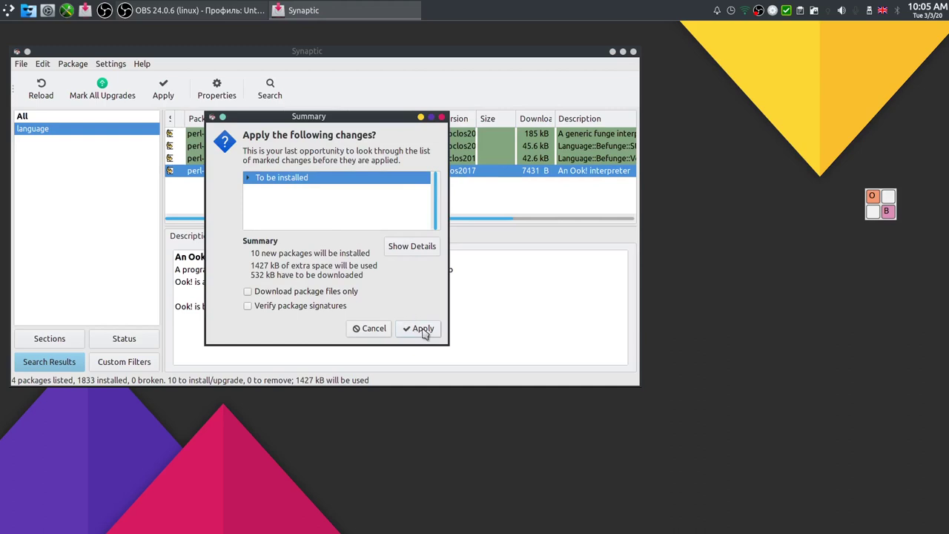
{"action": "left_click", "coordinate": [415, 330]}
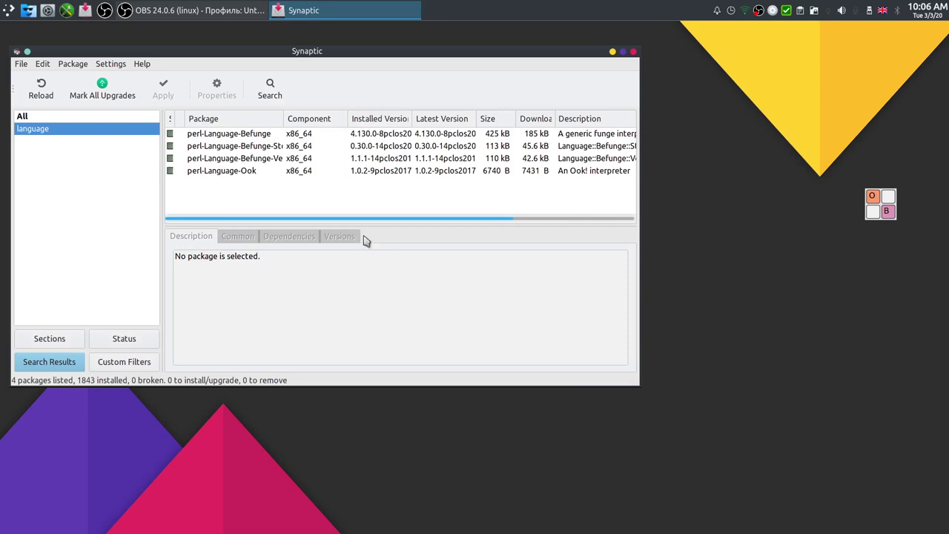
Reload the package lists, mark all available upgrades and close Synaptic.
{"action": "left_click", "coordinate": [41, 88]}
{"action": "left_click", "coordinate": [109, 97]}
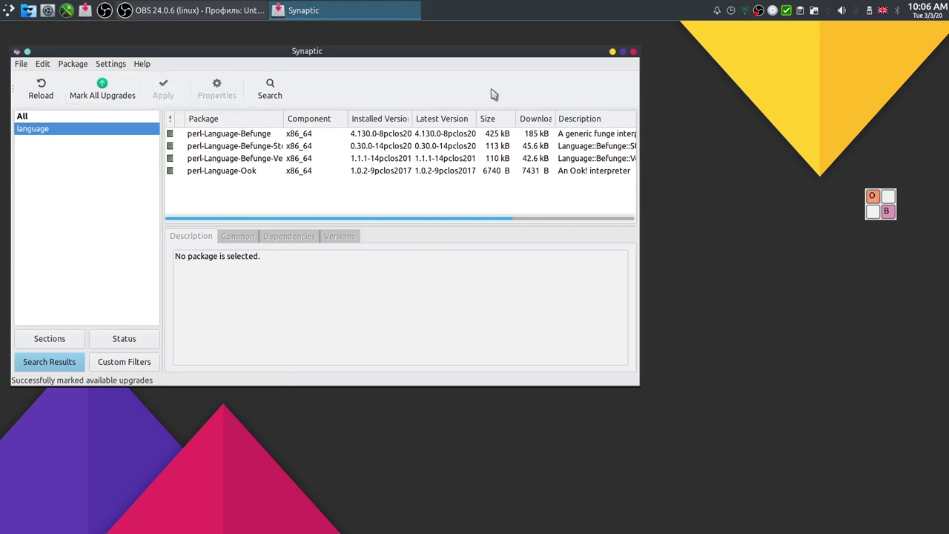
{"action": "left_click", "coordinate": [633, 52]}
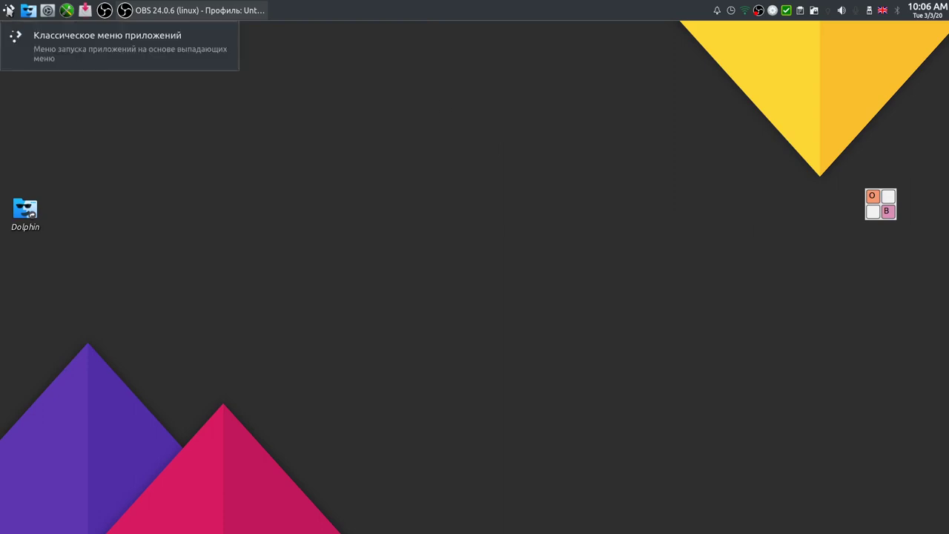
{"action": "left_click", "coordinate": [9, 10]}
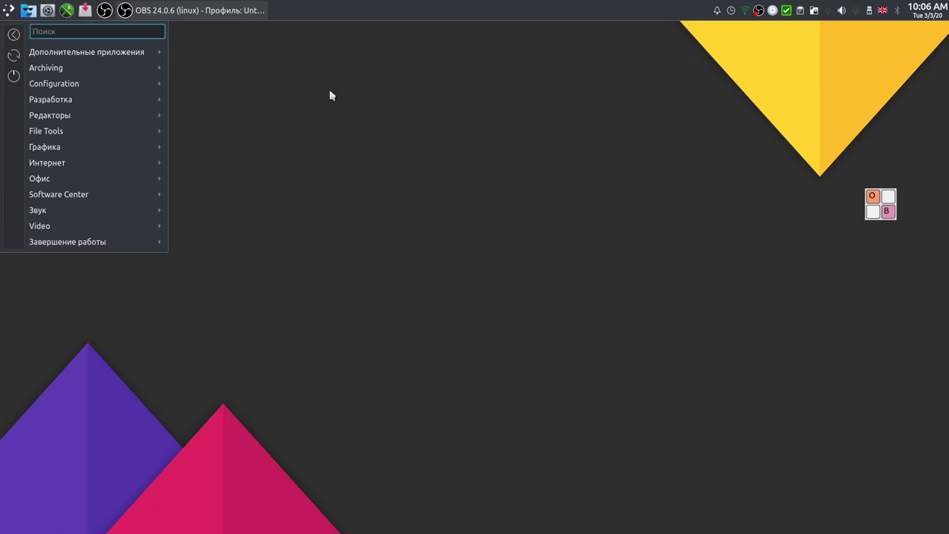
{"action": "left_click", "coordinate": [375, 167]}
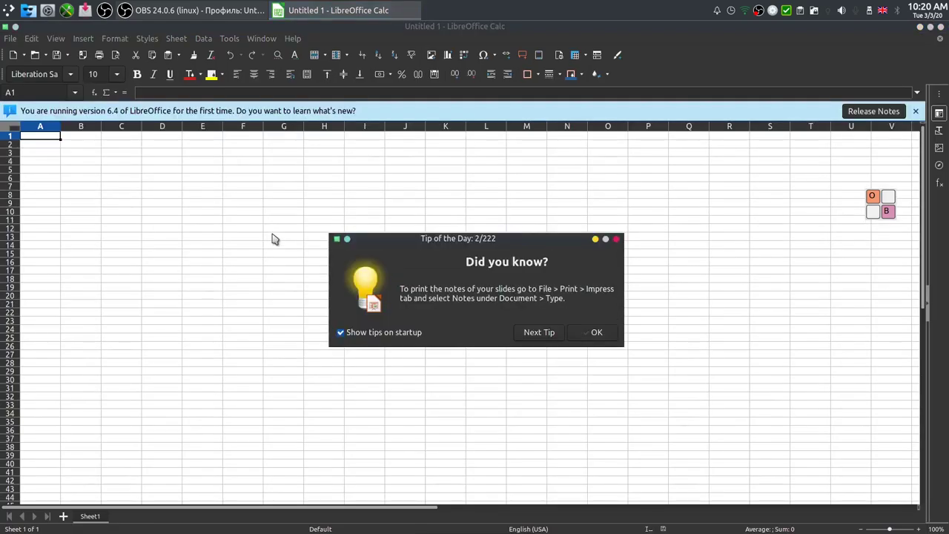
Dismiss the tip of the day in LibreOffice Calc, check the interface language of its Edit and File commands and exit LibreOffice.
{"action": "left_click", "coordinate": [598, 333]}
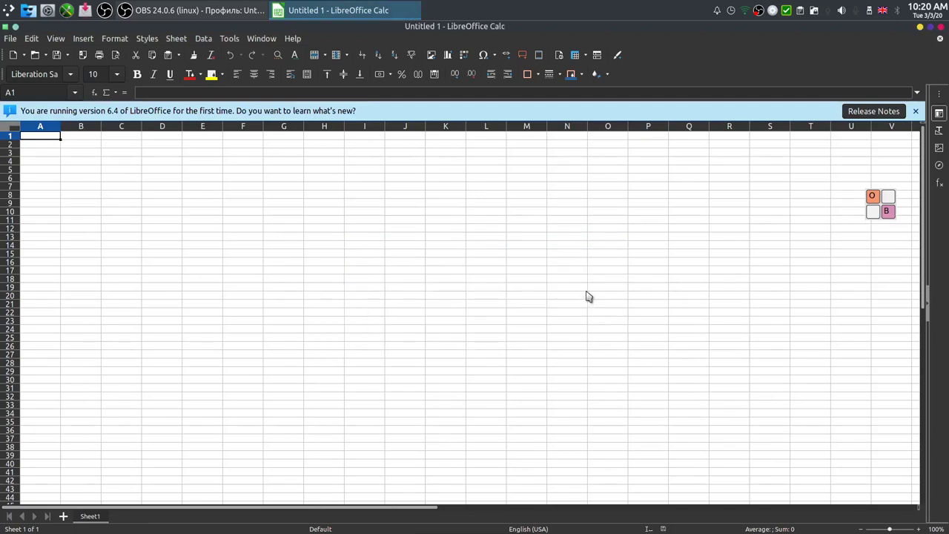
{"action": "left_click", "coordinate": [32, 38]}
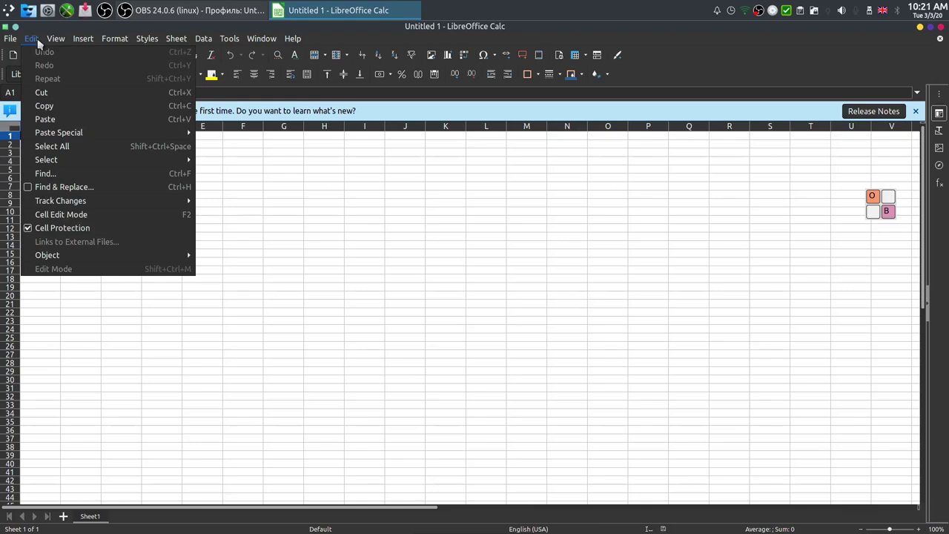
{"action": "mouse_move", "coordinate": [23, 41]}
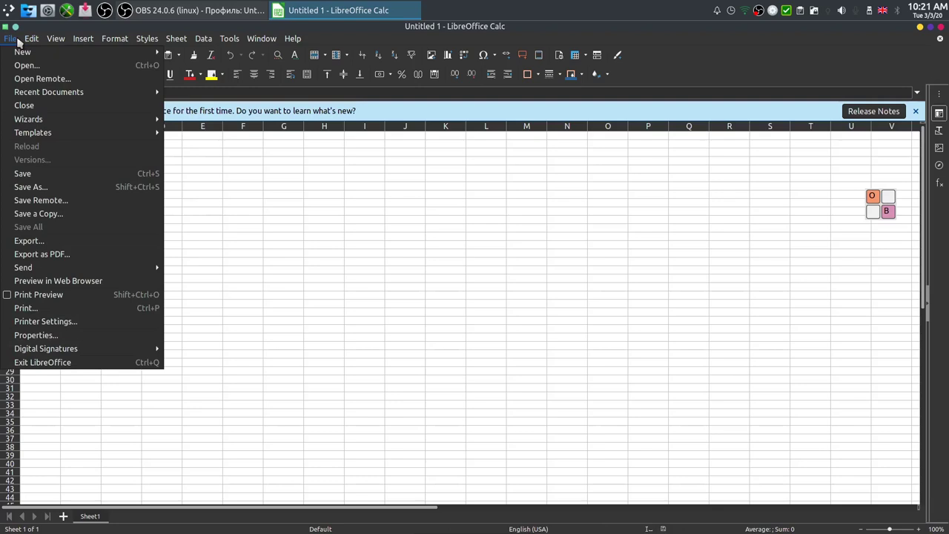
{"action": "left_click", "coordinate": [78, 368]}
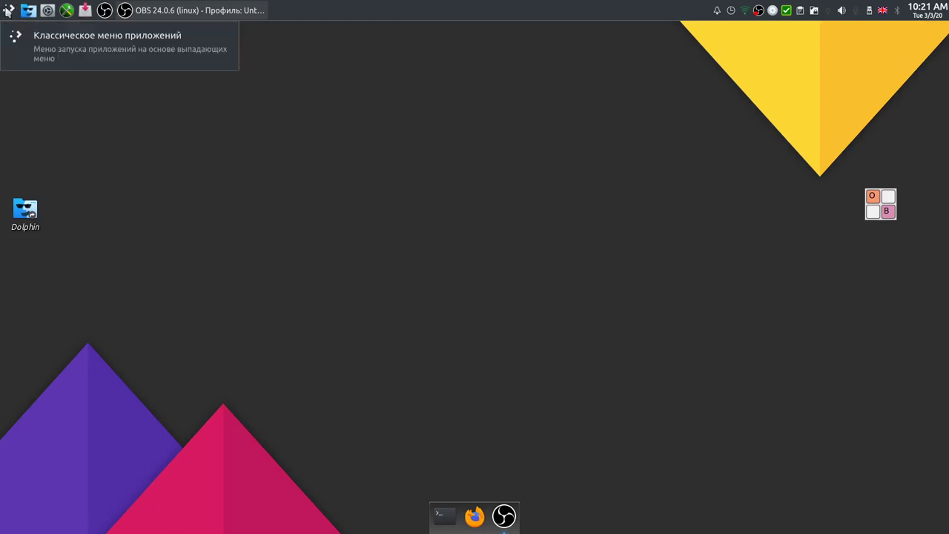
Launch LibreOffice 6.4 from the office applications and open its Options dialog.
{"action": "left_click", "coordinate": [9, 11]}
{"action": "mouse_move", "coordinate": [105, 213]}
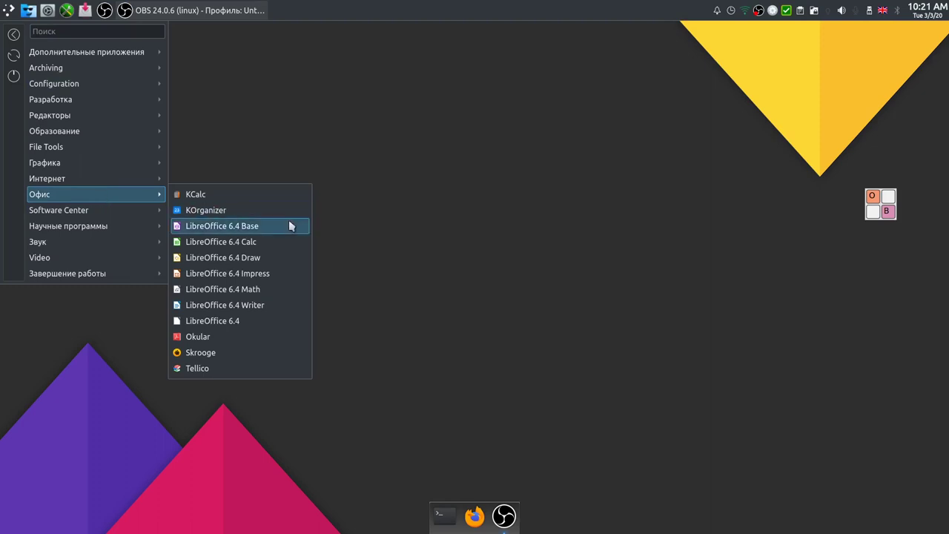
{"action": "left_click", "coordinate": [246, 325]}
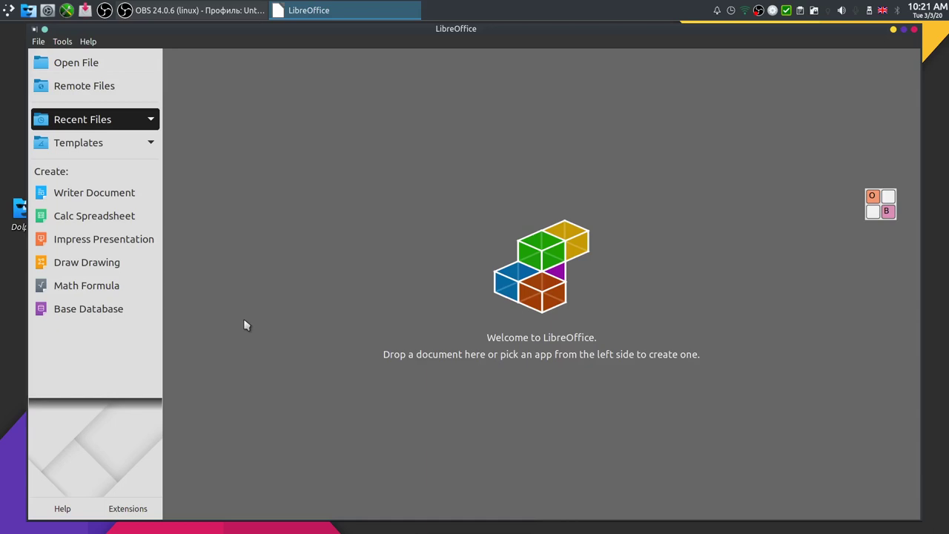
{"action": "left_click", "coordinate": [39, 42]}
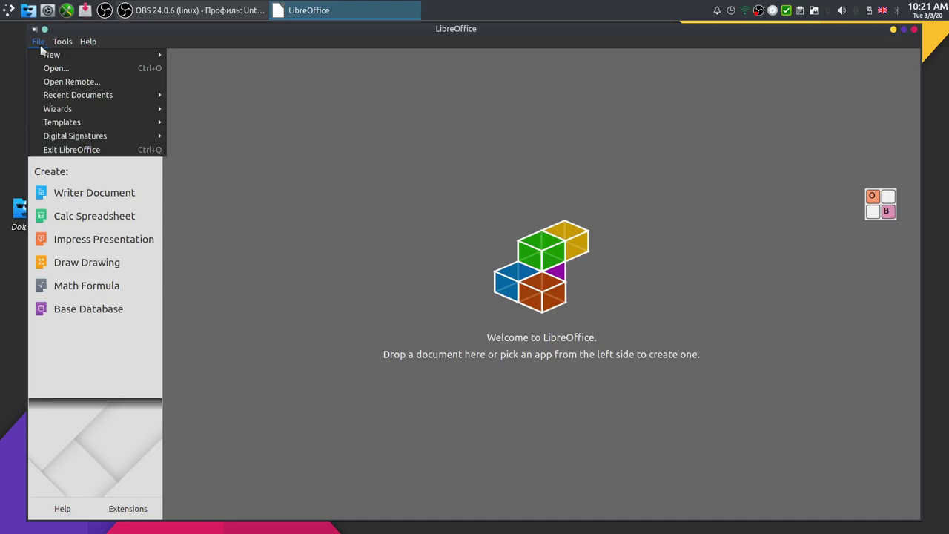
{"action": "mouse_move", "coordinate": [60, 45]}
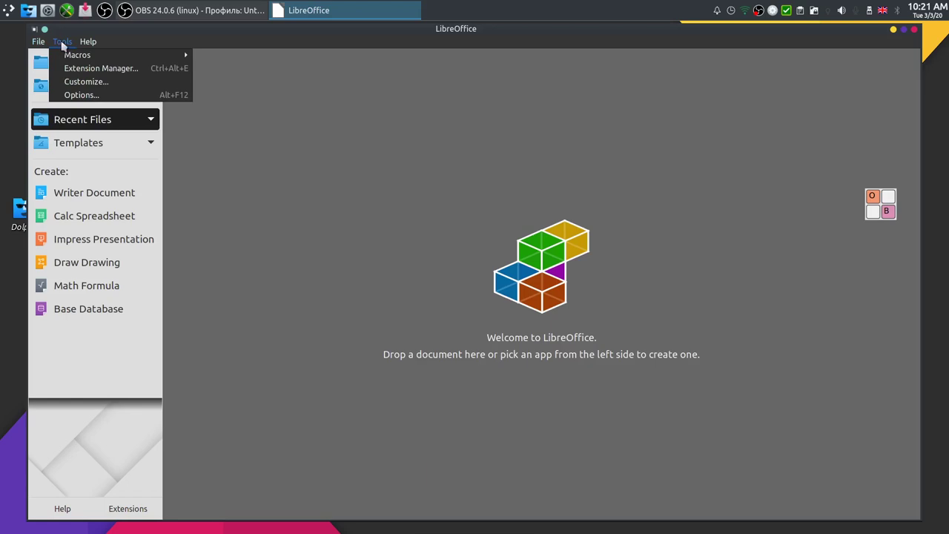
{"action": "left_click", "coordinate": [95, 98]}
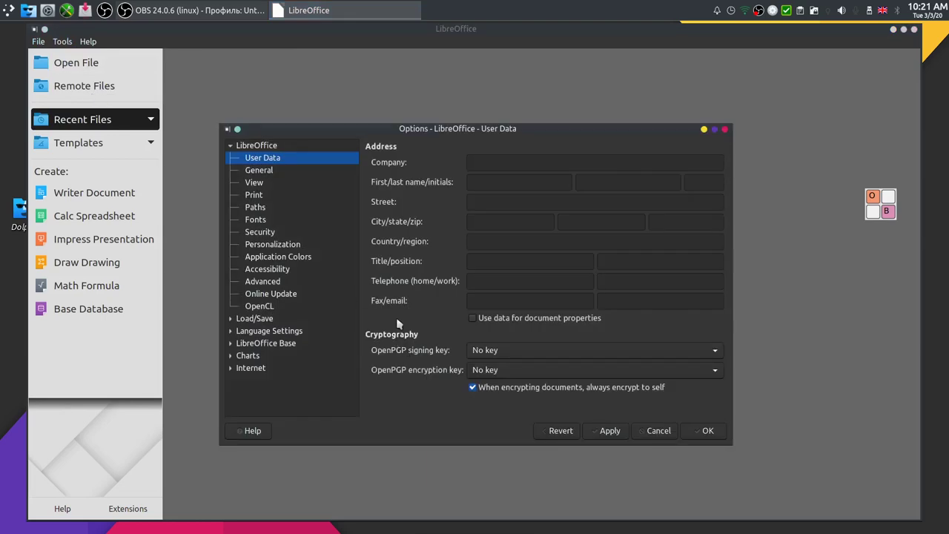
Set the LibreOffice user interface language to Russian in the Languages settings.
{"action": "left_click", "coordinate": [285, 333]}
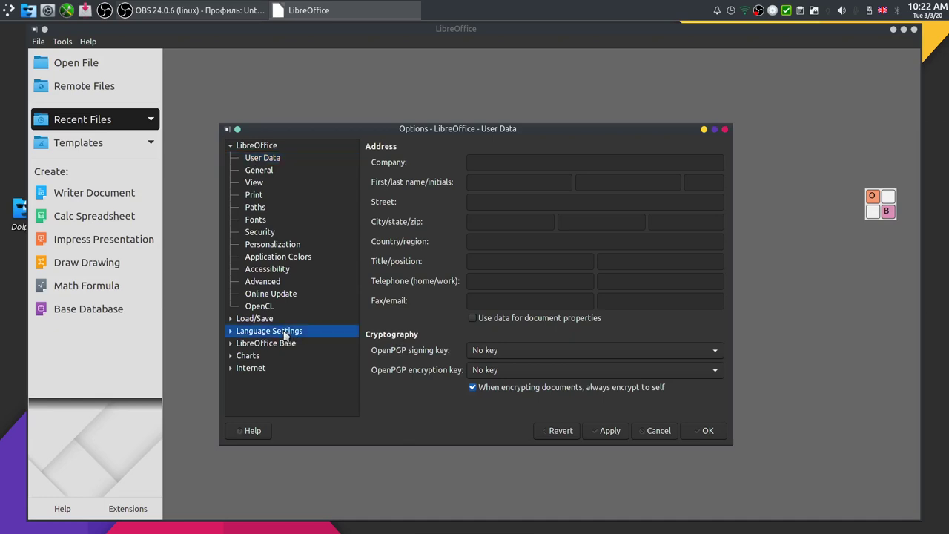
{"action": "left_click", "coordinate": [230, 332]}
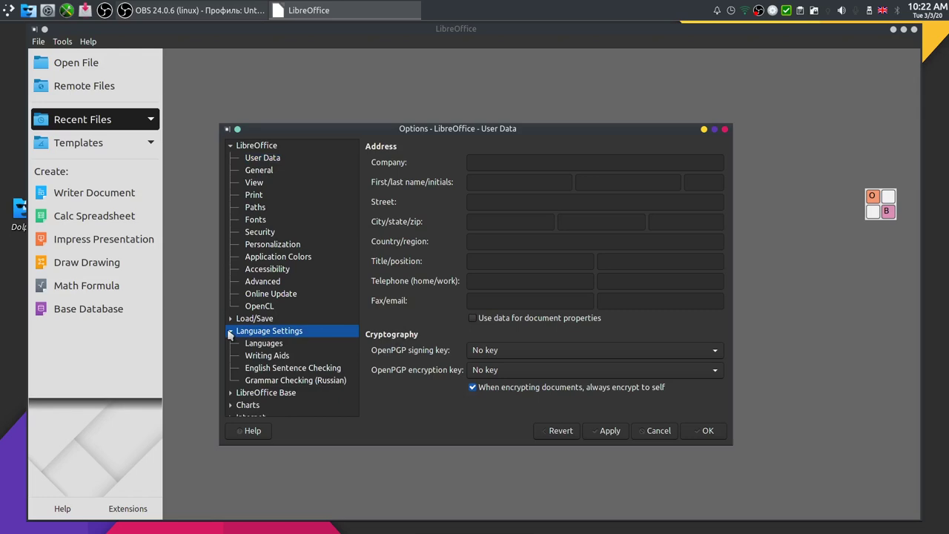
{"action": "left_click", "coordinate": [276, 345]}
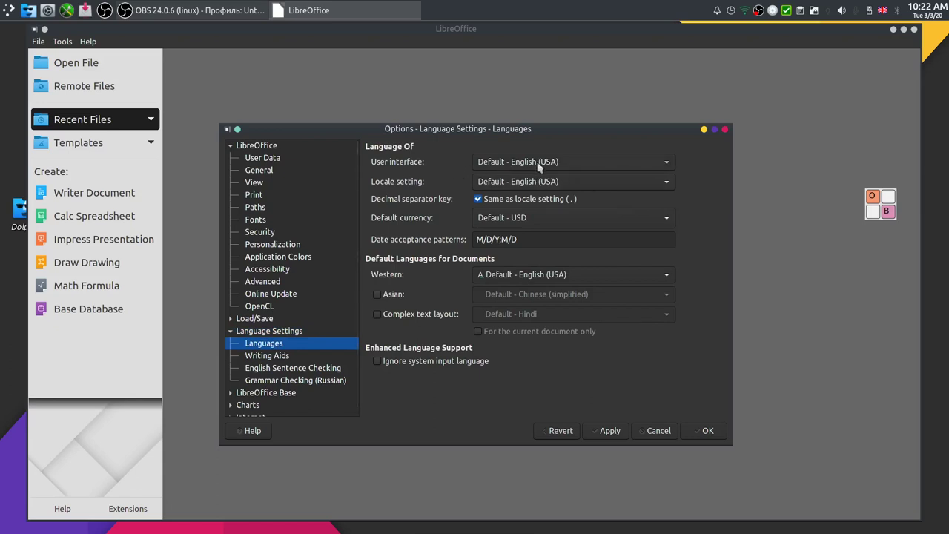
{"action": "left_click", "coordinate": [666, 163]}
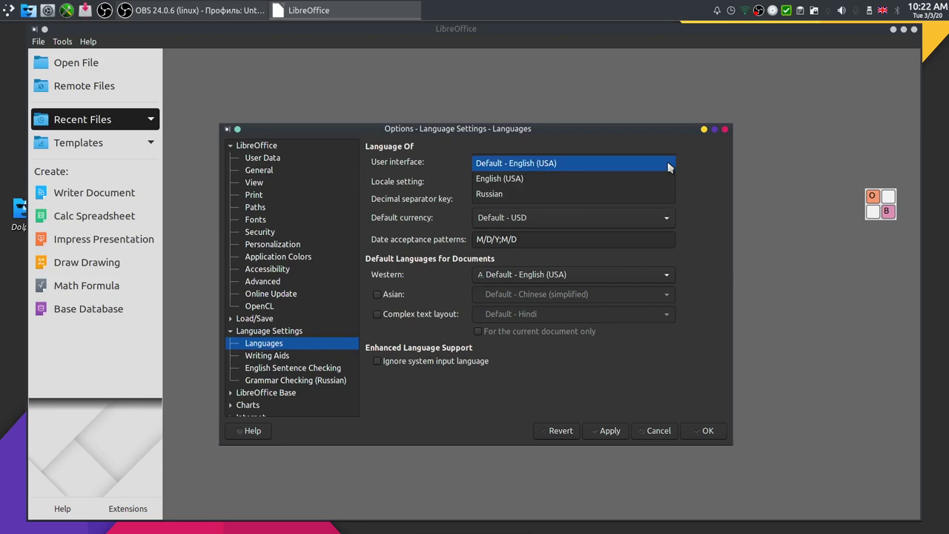
{"action": "left_click", "coordinate": [601, 196]}
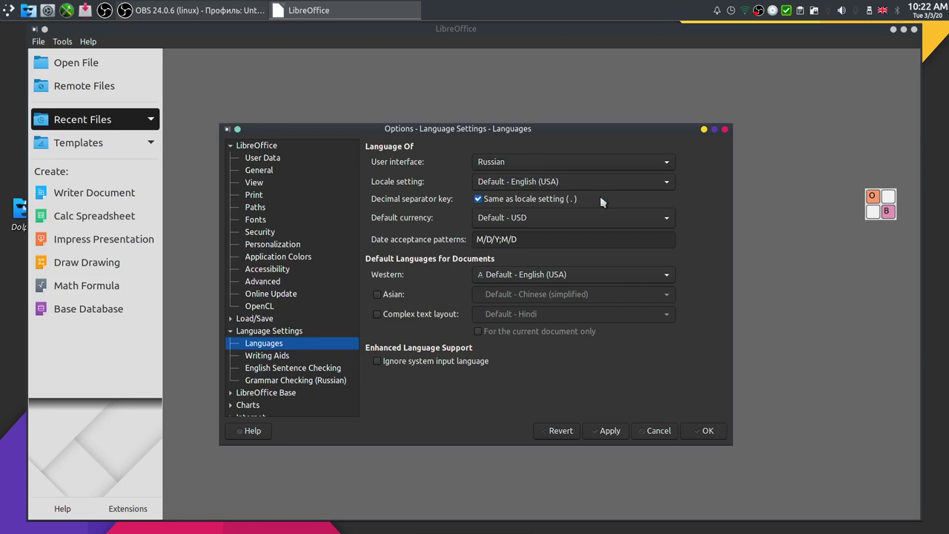
Set the LibreOffice locale setting to Russian, apply it with an immediate restart and close the LibreOffice start window.
{"action": "left_click", "coordinate": [540, 188]}
{"action": "left_click", "coordinate": [552, 340]}
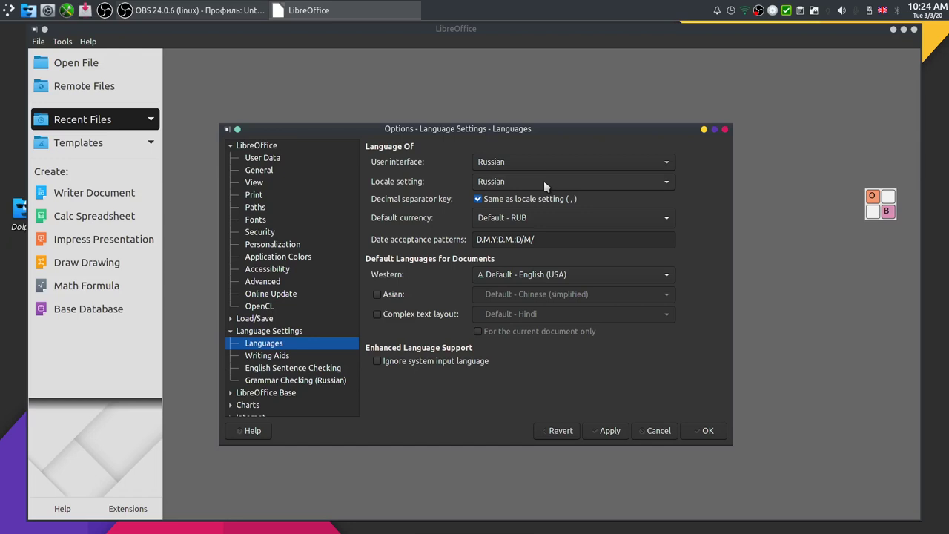
{"action": "left_click", "coordinate": [607, 435]}
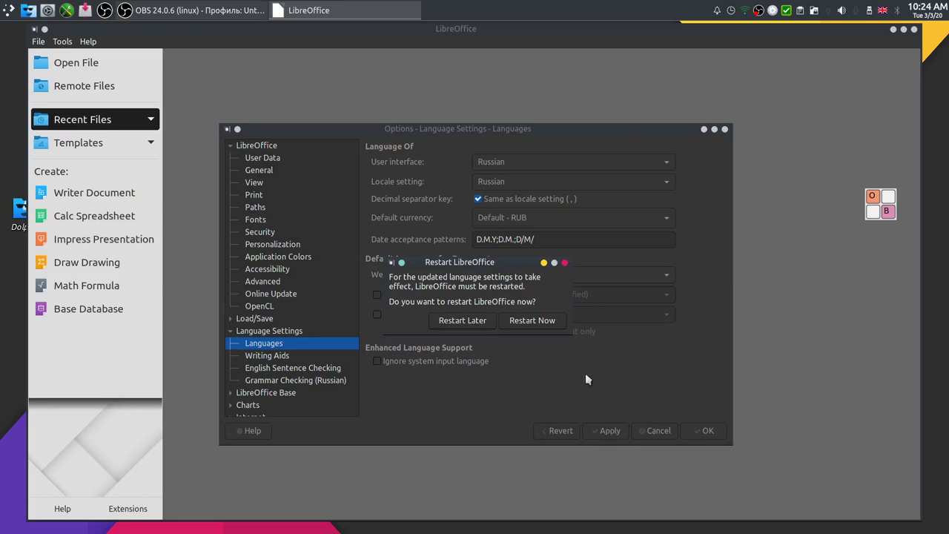
{"action": "left_click", "coordinate": [545, 319]}
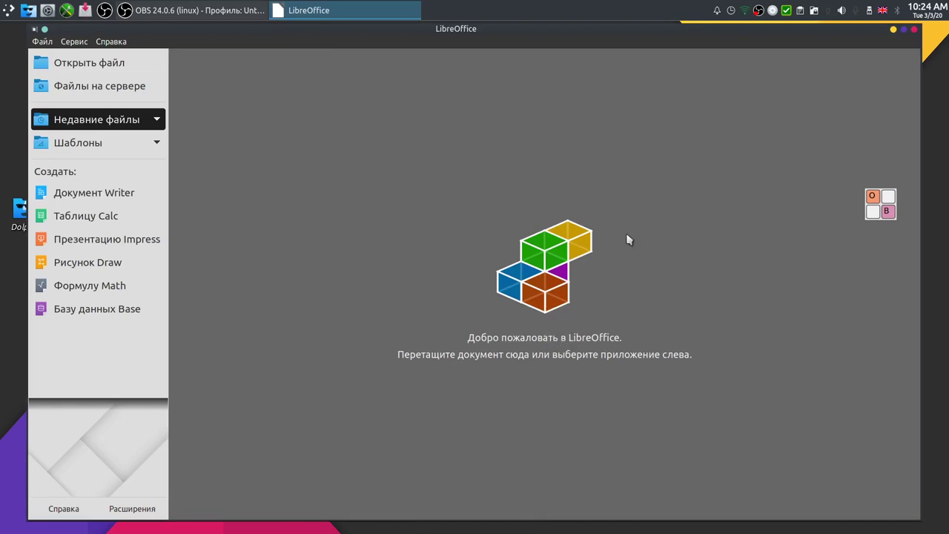
{"action": "left_click", "coordinate": [915, 31]}
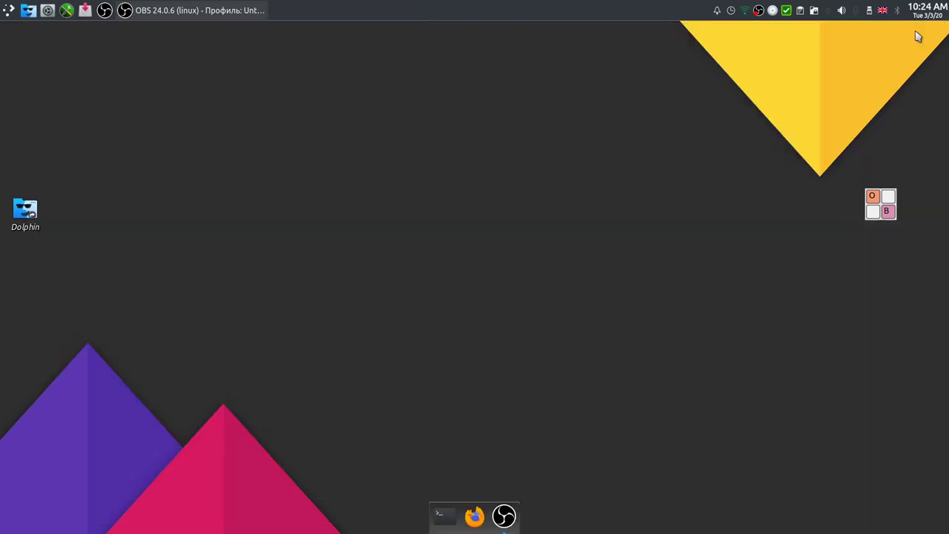
Launch LibreOffice 6.4 Calc from the office applications to check its interface language, and close it.
{"action": "left_click", "coordinate": [10, 9]}
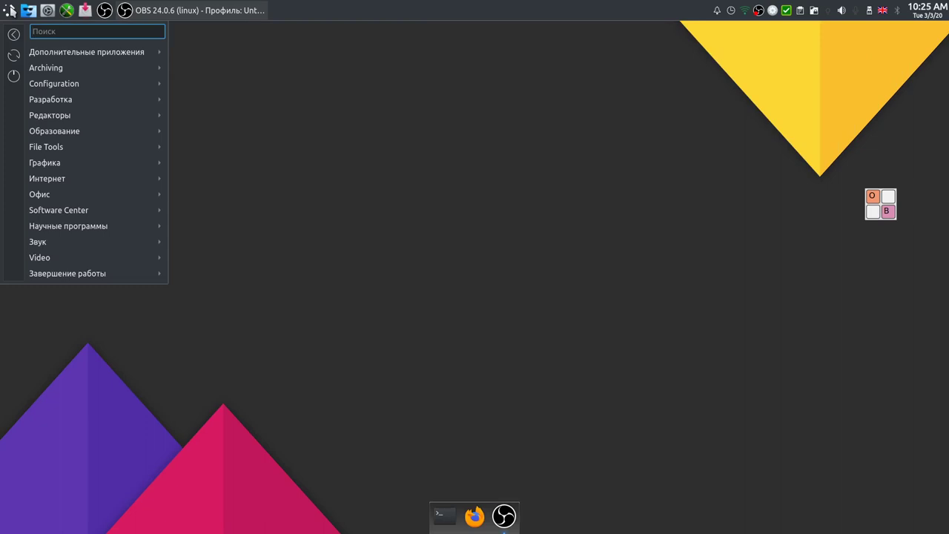
{"action": "mouse_move", "coordinate": [47, 228]}
{"action": "mouse_move", "coordinate": [64, 198]}
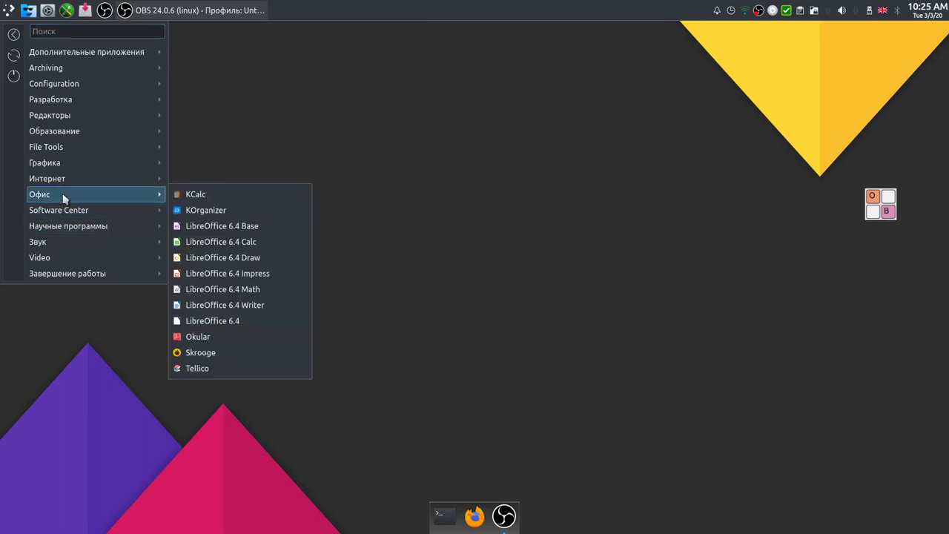
{"action": "left_click_drag", "start_coordinate": [214, 242], "coordinate": [215, 246]}
{"action": "left_click", "coordinate": [216, 245]}
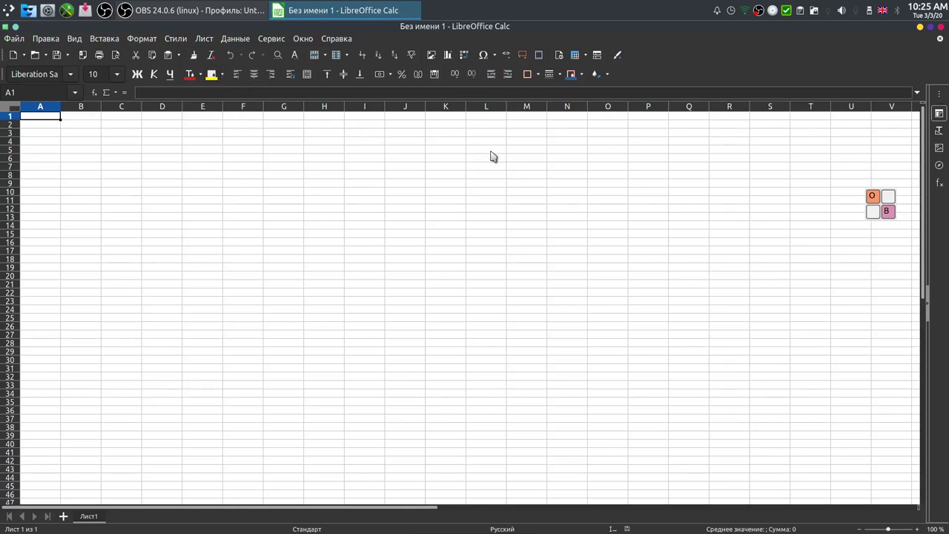
{"action": "left_click", "coordinate": [941, 27]}
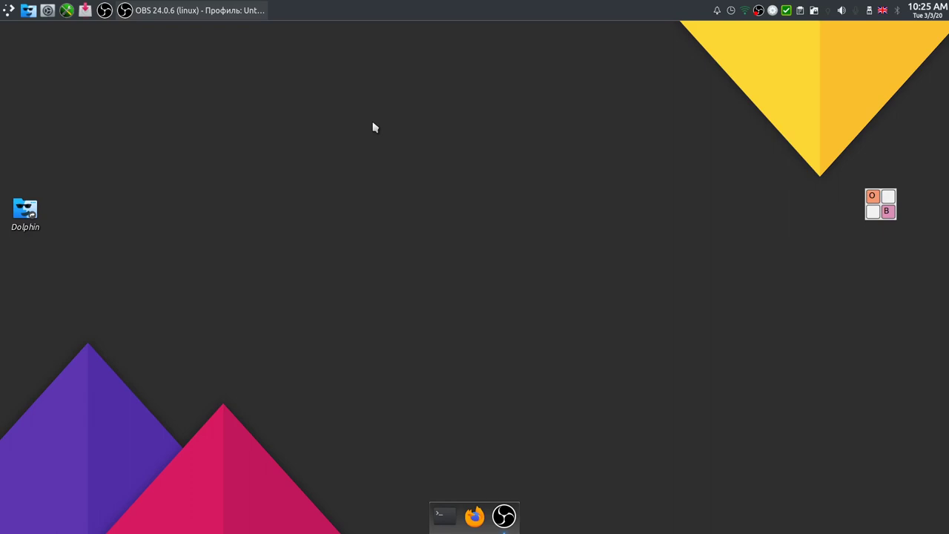
Find XTerm by searching the applications for "ter", launch it and move its window toward the desktop's upper-left area.
{"action": "left_click", "coordinate": [10, 11]}
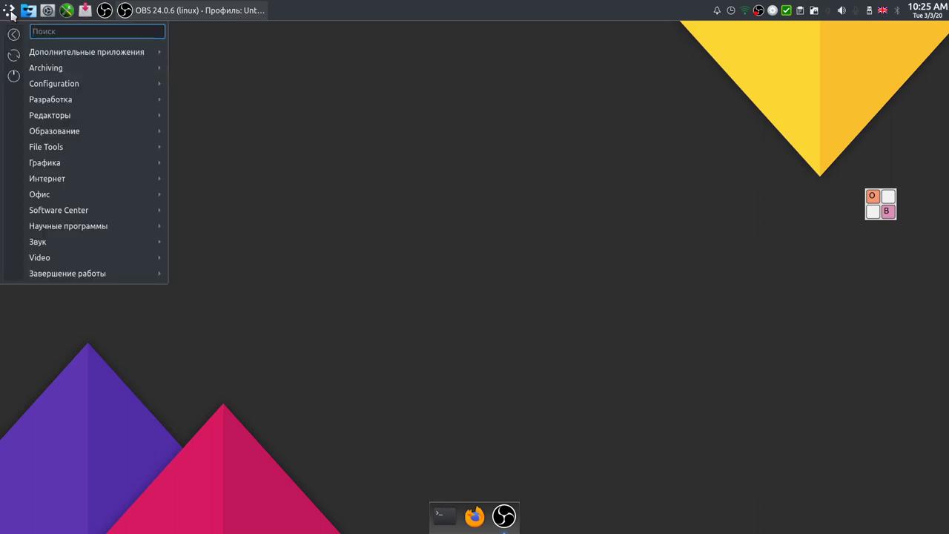
{"action": "type", "text": "ter"}
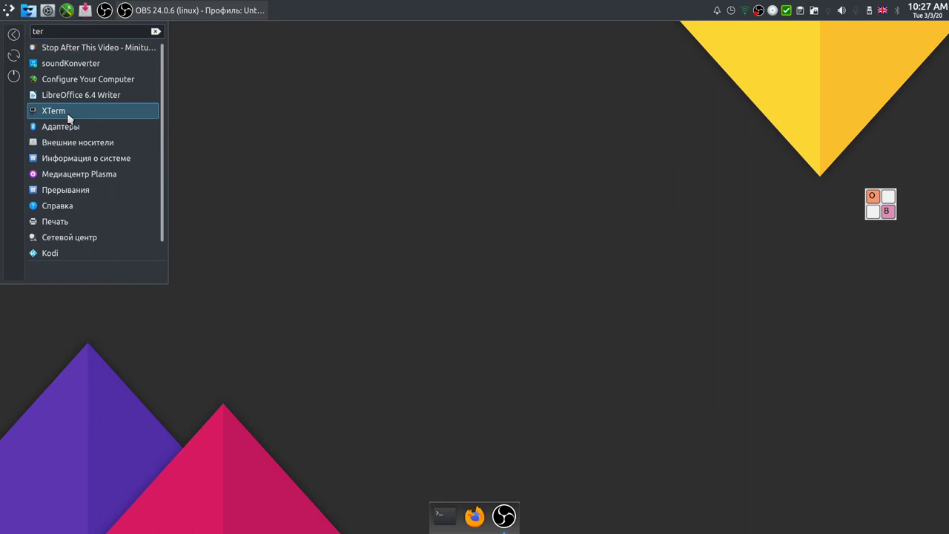
{"action": "left_click", "coordinate": [69, 118]}
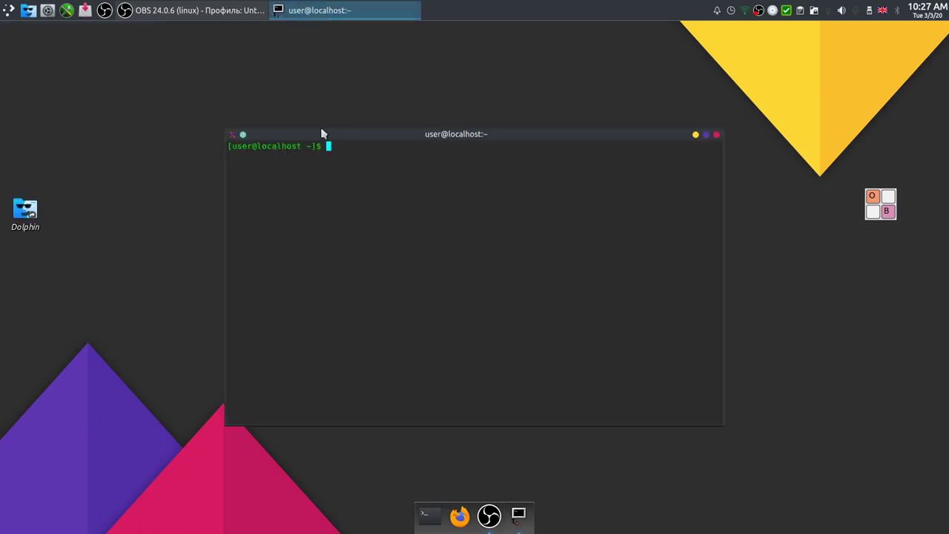
{"action": "left_click_drag", "start_coordinate": [323, 137], "coordinate": [179, 77]}
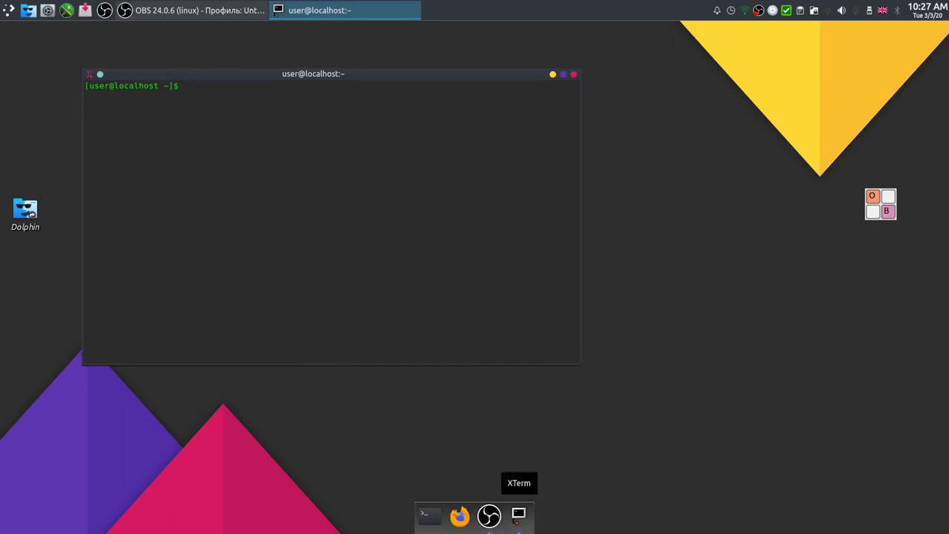
Pin the running XTerm to the dock and unpin the existing terminal launcher beside Firefox.
{"action": "right_click", "coordinate": [519, 516]}
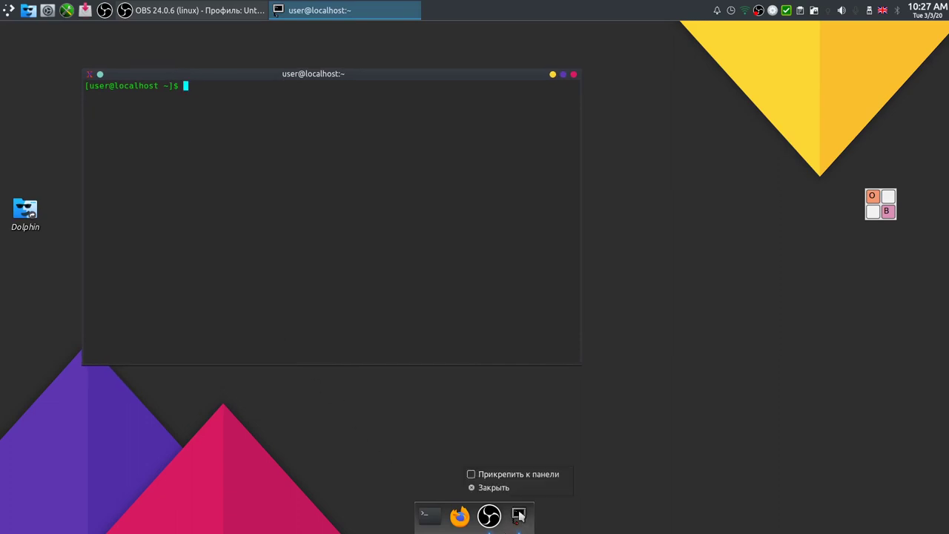
{"action": "left_click", "coordinate": [475, 474]}
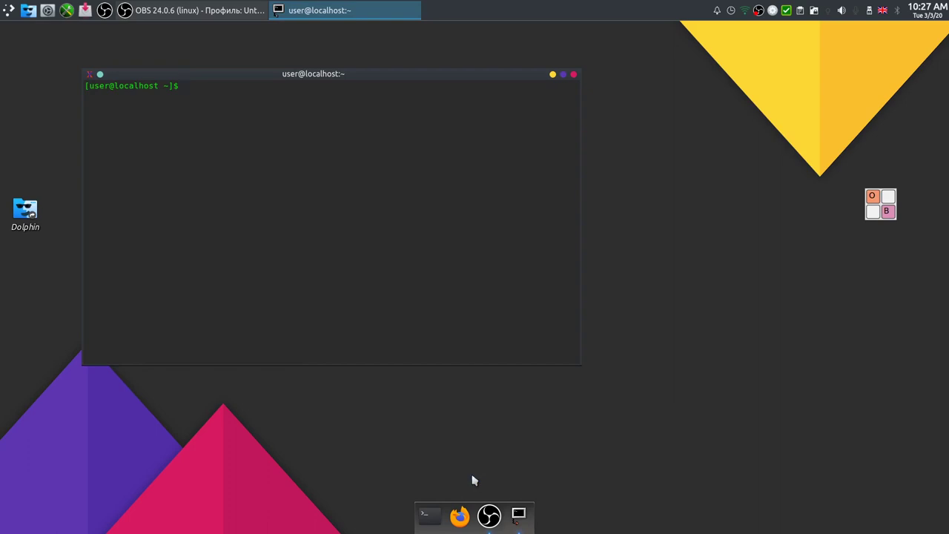
{"action": "right_click", "coordinate": [426, 519]}
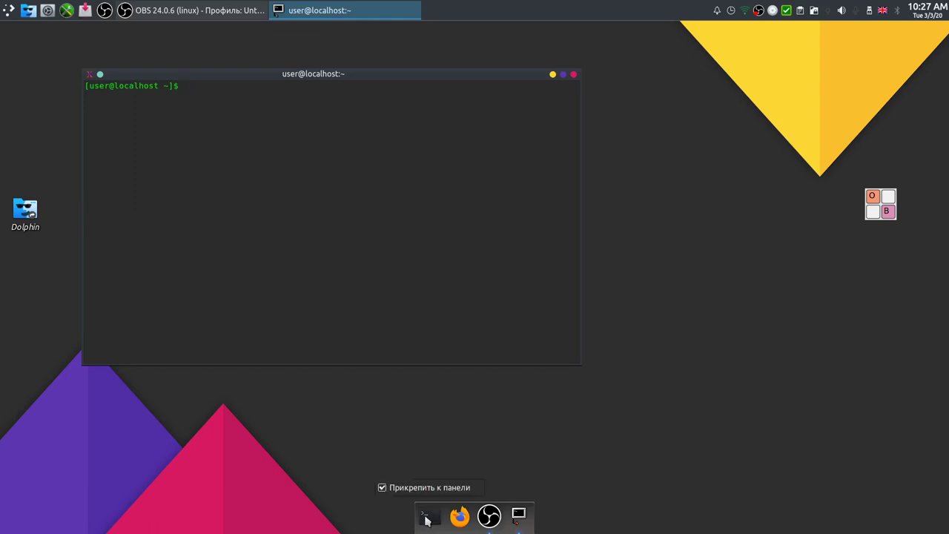
{"action": "left_click", "coordinate": [381, 486]}
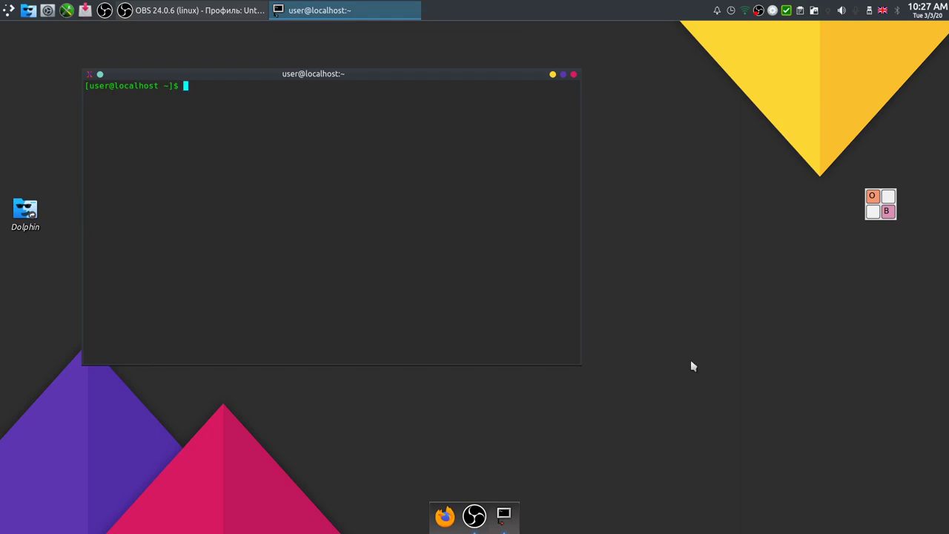
Open the on-screen keyboard and try to run the mylivecd command in XTerm as the regular user.
{"action": "left_click", "coordinate": [886, 206]}
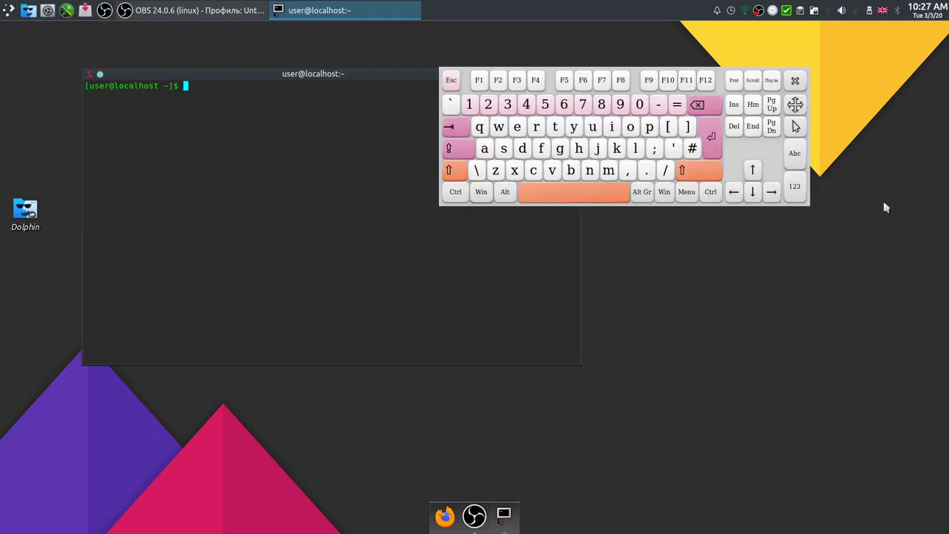
{"action": "left_click", "coordinate": [608, 171]}
{"action": "left_click", "coordinate": [575, 127]}
{"action": "left_click", "coordinate": [636, 149]}
{"action": "left_click", "coordinate": [611, 127]}
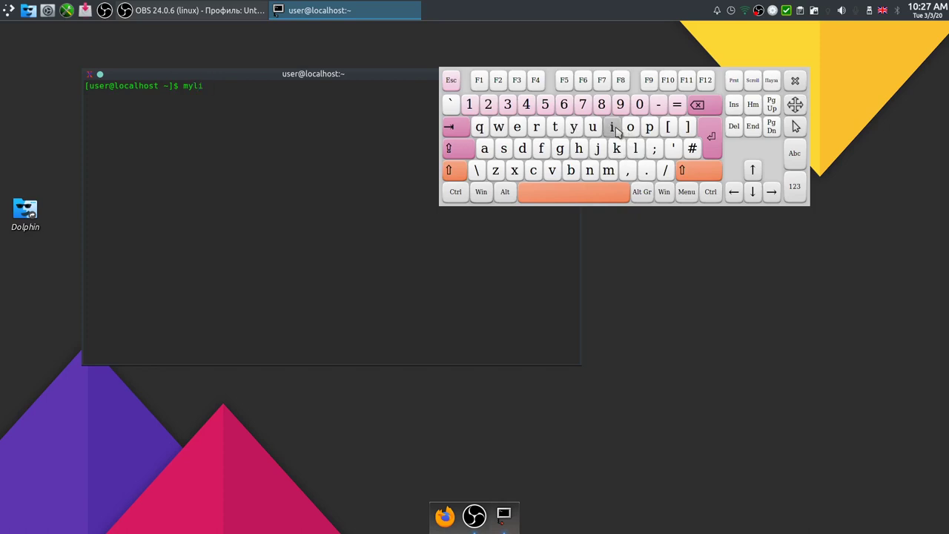
{"action": "left_click", "coordinate": [552, 170]}
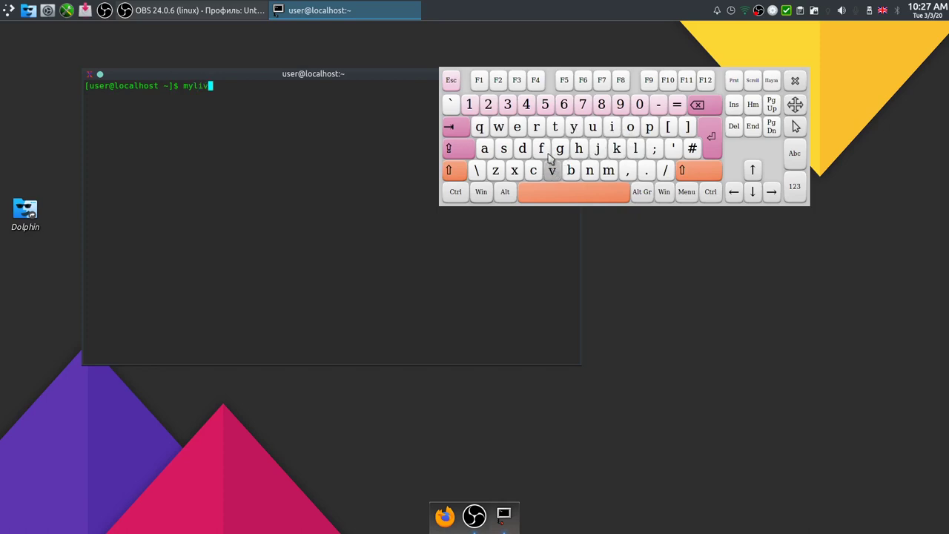
{"action": "left_click", "coordinate": [518, 130]}
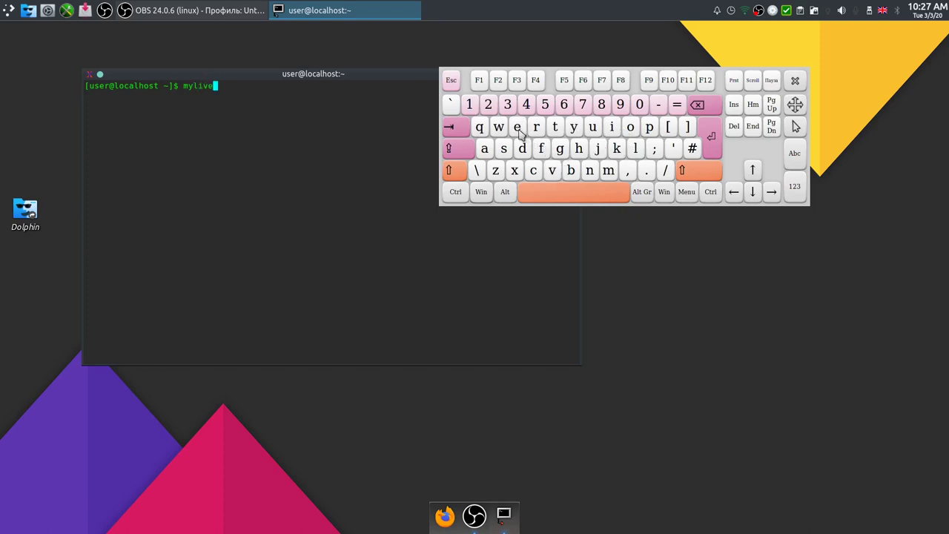
{"action": "left_click", "coordinate": [534, 172]}
{"action": "left_click", "coordinate": [524, 149]}
{"action": "left_click", "coordinate": [712, 143]}
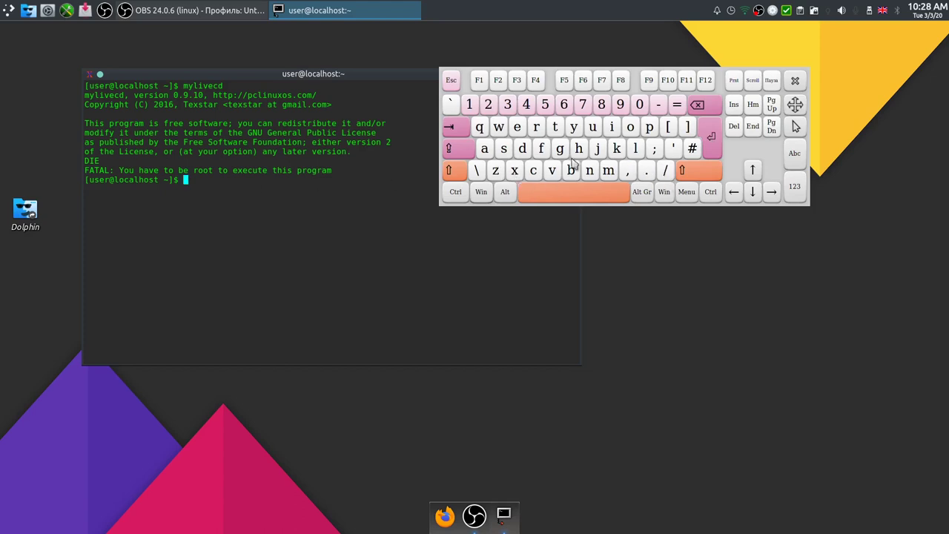
Switch the terminal session to root with su, entering the root password.
{"action": "left_click", "coordinate": [504, 149]}
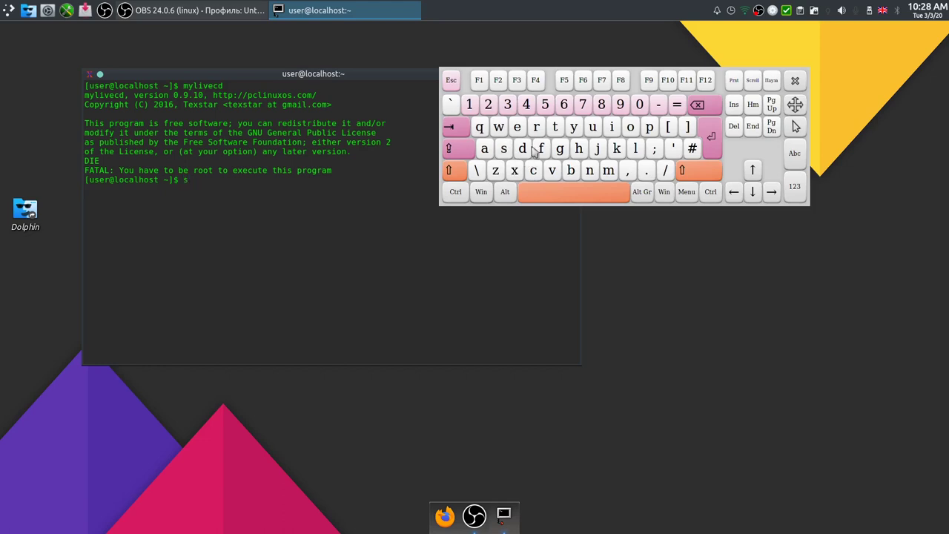
{"action": "left_click", "coordinate": [594, 128]}
{"action": "left_click", "coordinate": [710, 141]}
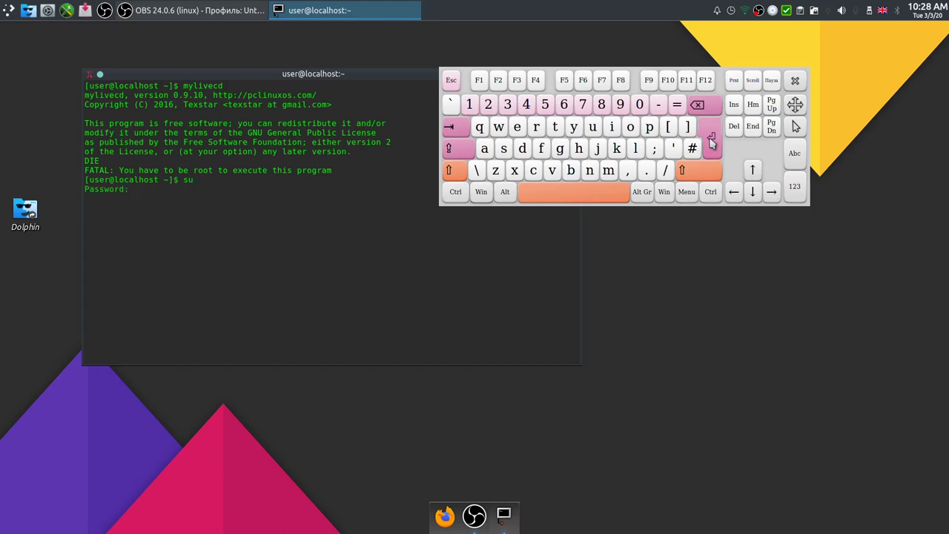
{"action": "left_click", "coordinate": [473, 105]}
{"action": "left_click", "coordinate": [712, 141]}
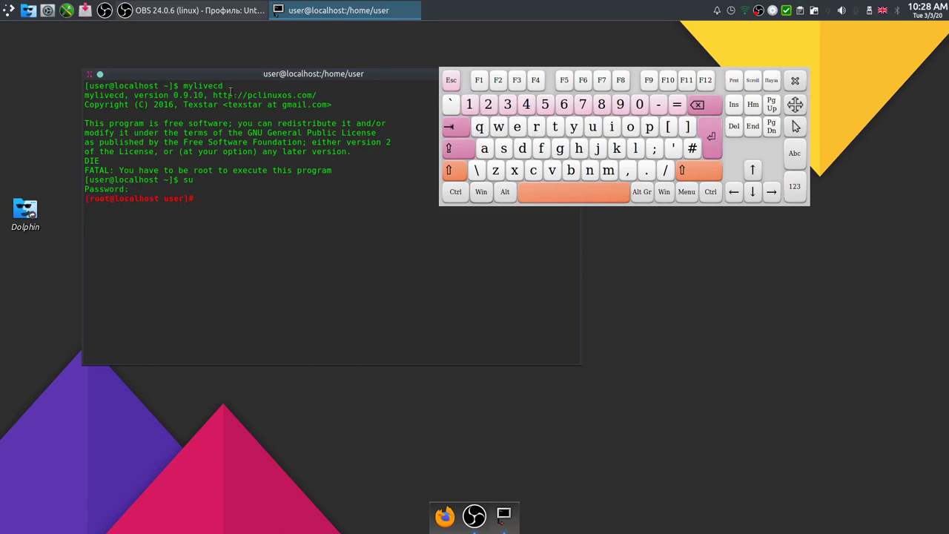
Try to run the mylivecd command as root in the terminal.
{"action": "left_click_drag", "start_coordinate": [228, 86], "coordinate": [212, 96]}
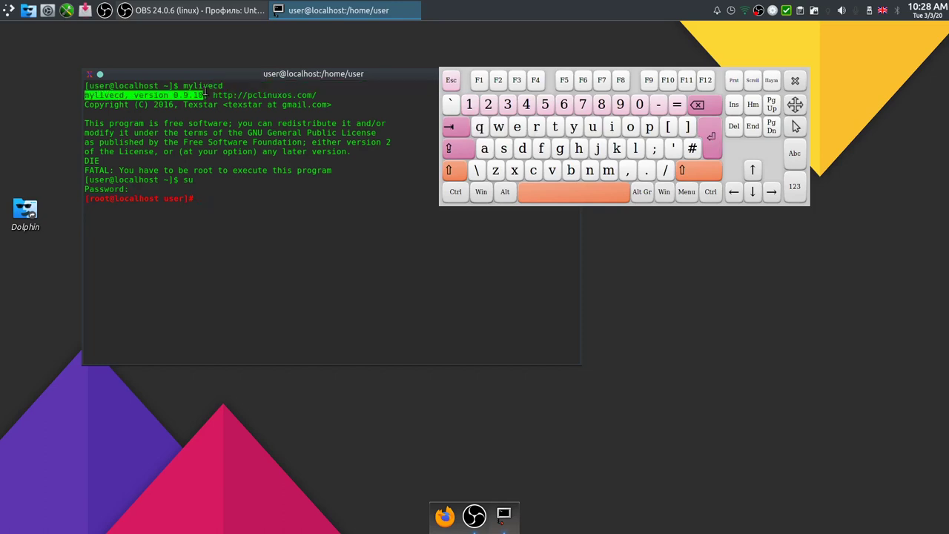
{"action": "type", "text": "mylive"}
{"action": "left_click", "coordinate": [533, 171]}
{"action": "left_click", "coordinate": [523, 148]}
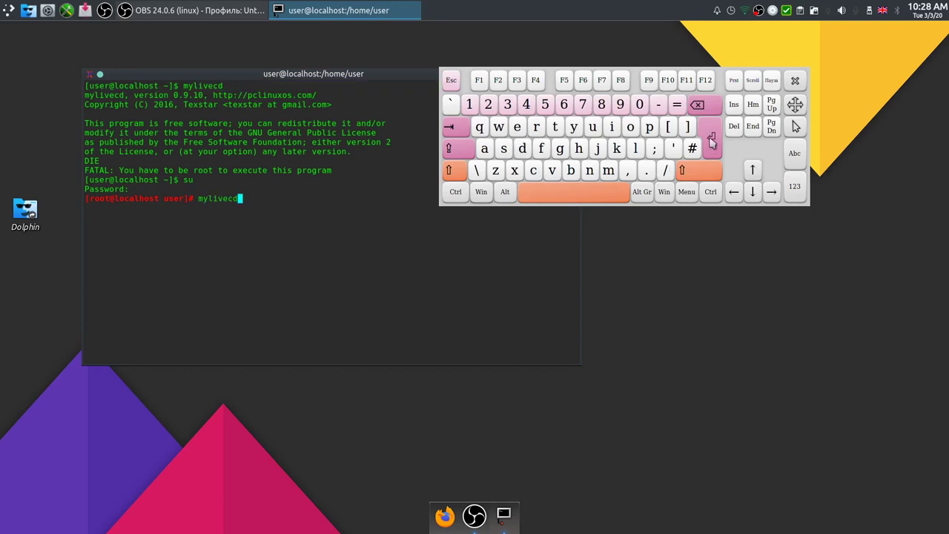
{"action": "left_click", "coordinate": [711, 140]}
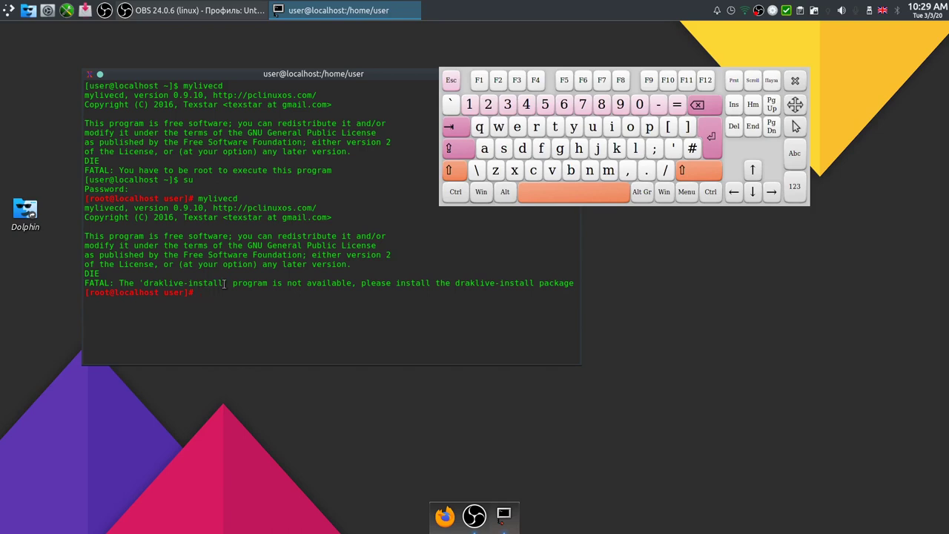
Highlight the missing package's name in the terminal message, switch to Synaptic and enter draklive as the package name search.
{"action": "left_click_drag", "start_coordinate": [220, 282], "coordinate": [146, 286]}
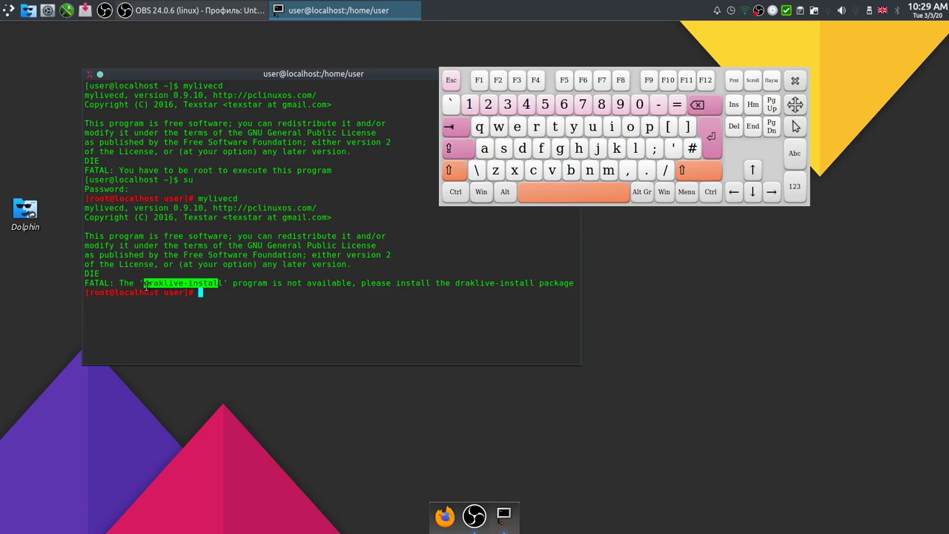
{"action": "left_click_drag", "start_coordinate": [219, 284], "coordinate": [144, 284]}
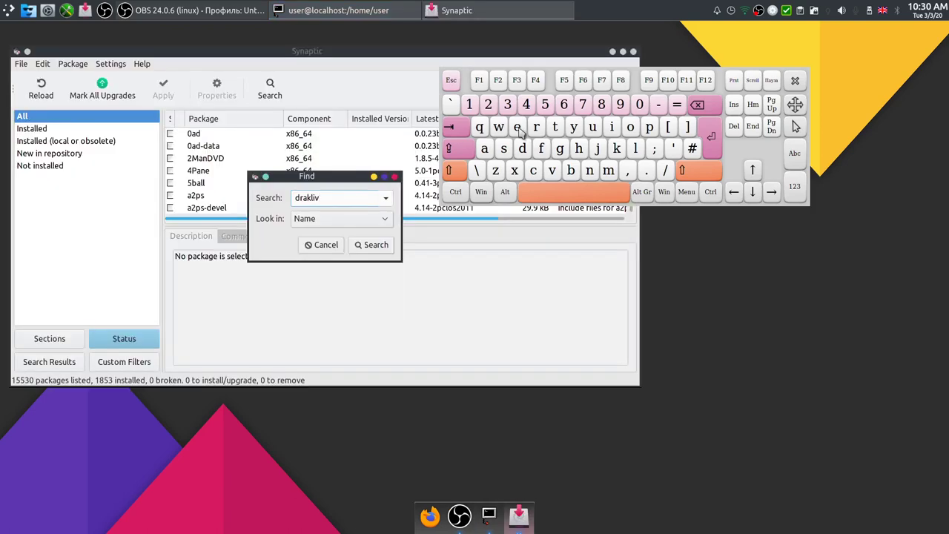
{"action": "left_click", "coordinate": [519, 129]}
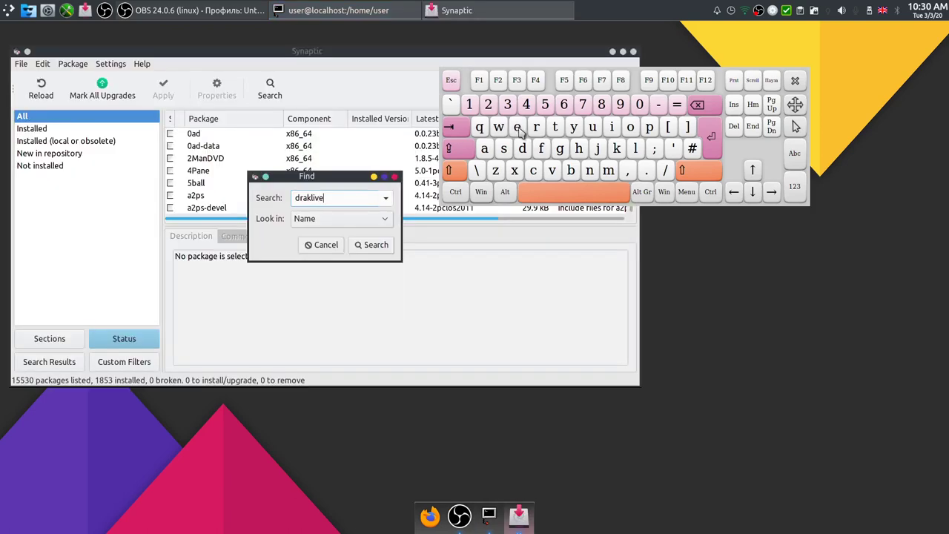
Recheck the missing package's name in the terminal and search Synaptic by name for draklive-install.
{"action": "left_click", "coordinate": [366, 15]}
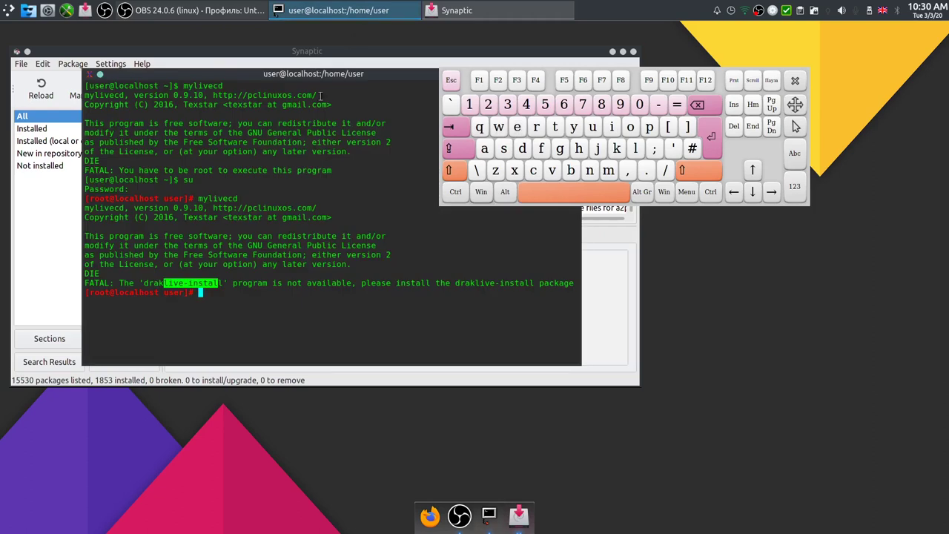
{"action": "left_click", "coordinate": [302, 271]}
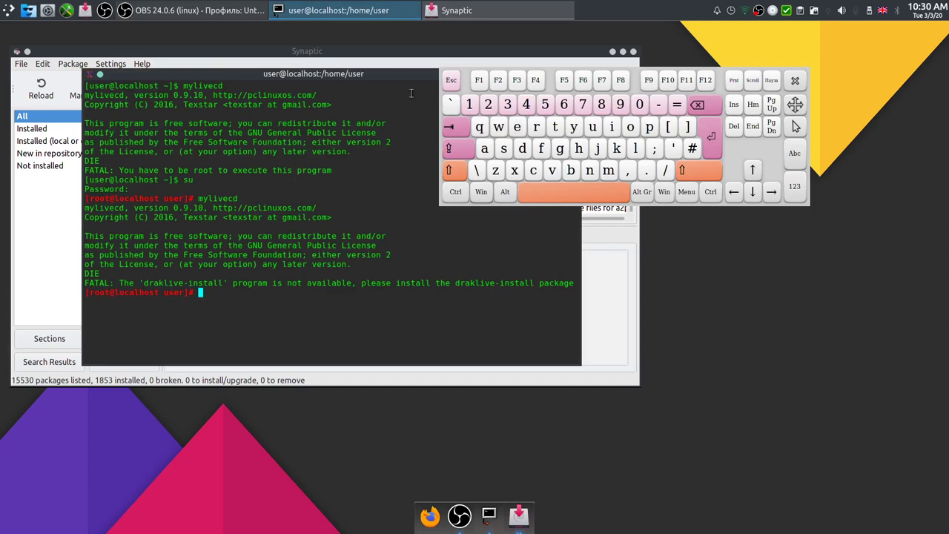
{"action": "left_click", "coordinate": [456, 10]}
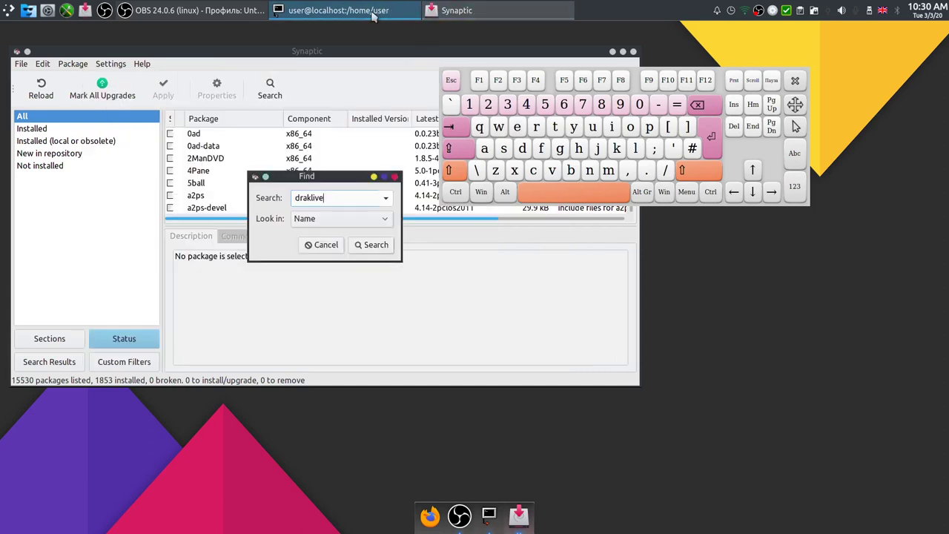
{"action": "left_click", "coordinate": [349, 201]}
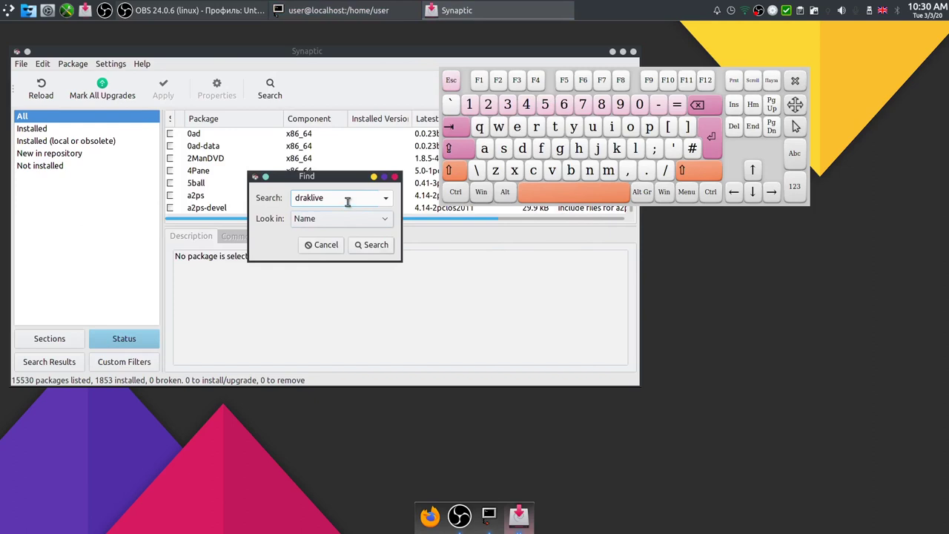
{"action": "left_click", "coordinate": [658, 104]}
{"action": "left_click", "coordinate": [612, 127]}
{"action": "left_click", "coordinate": [589, 172]}
{"action": "left_click", "coordinate": [505, 151]}
{"action": "left_click", "coordinate": [555, 127]}
{"action": "left_click", "coordinate": [487, 149]}
{"action": "left_click", "coordinate": [635, 150]}
{"action": "left_click", "coordinate": [635, 150]}
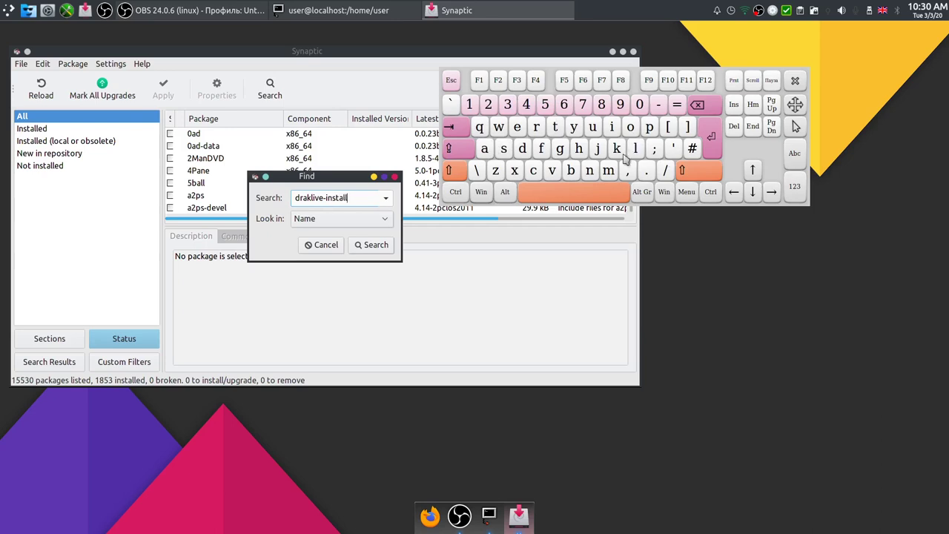
{"action": "left_click", "coordinate": [384, 247]}
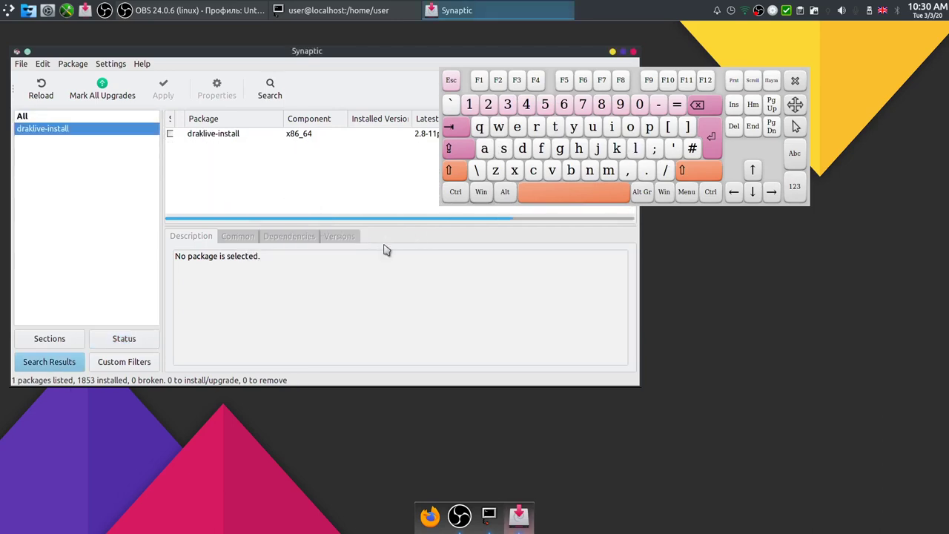
Mark draklive-install for installation, apply the change and close Synaptic.
{"action": "left_click", "coordinate": [173, 134]}
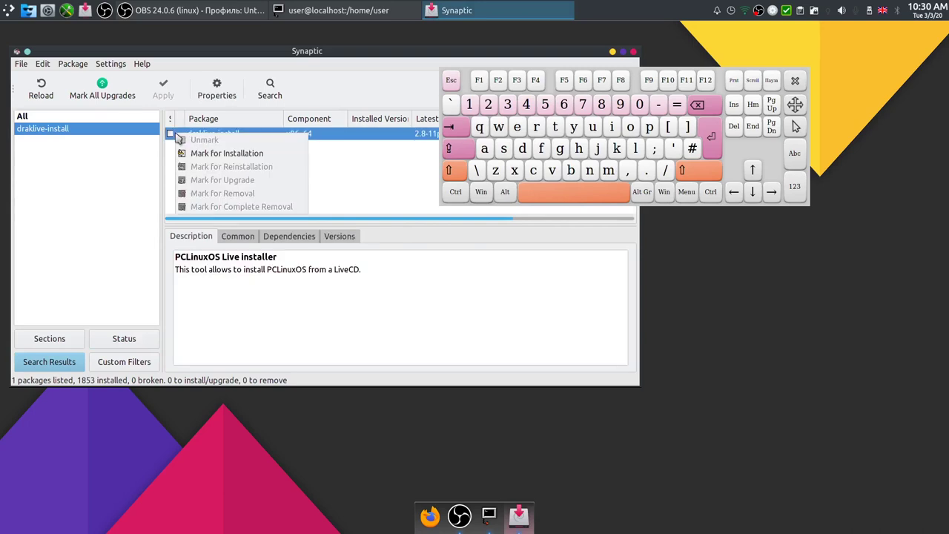
{"action": "left_click", "coordinate": [187, 150]}
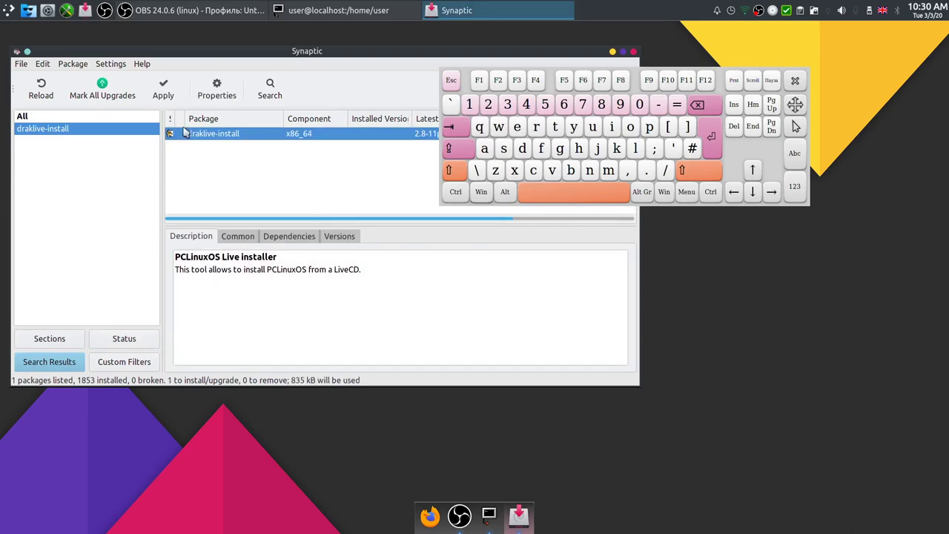
{"action": "left_click", "coordinate": [165, 95]}
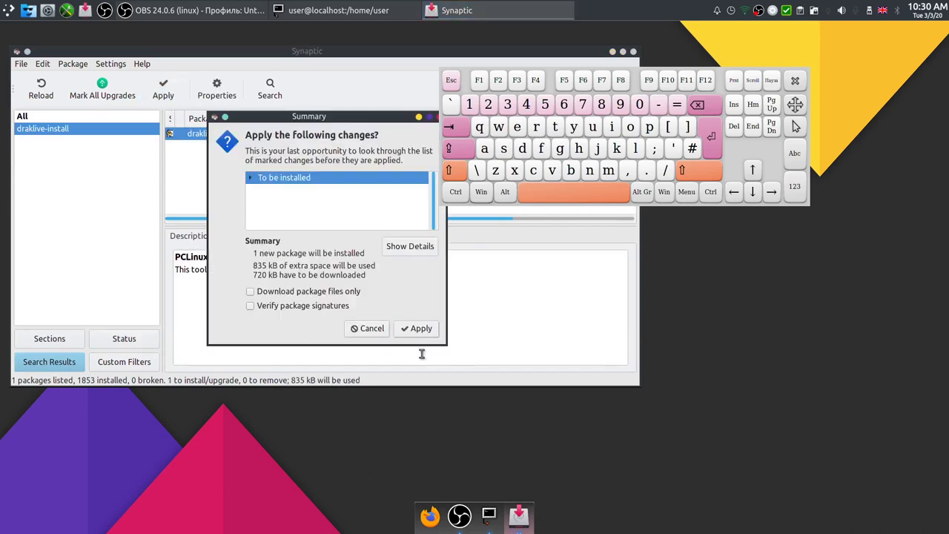
{"action": "left_click", "coordinate": [419, 328]}
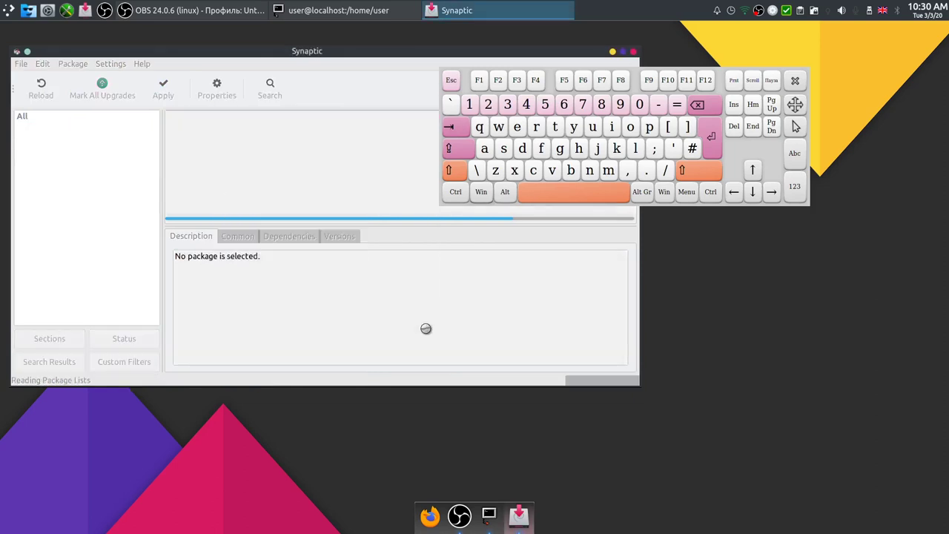
{"action": "left_click", "coordinate": [633, 52]}
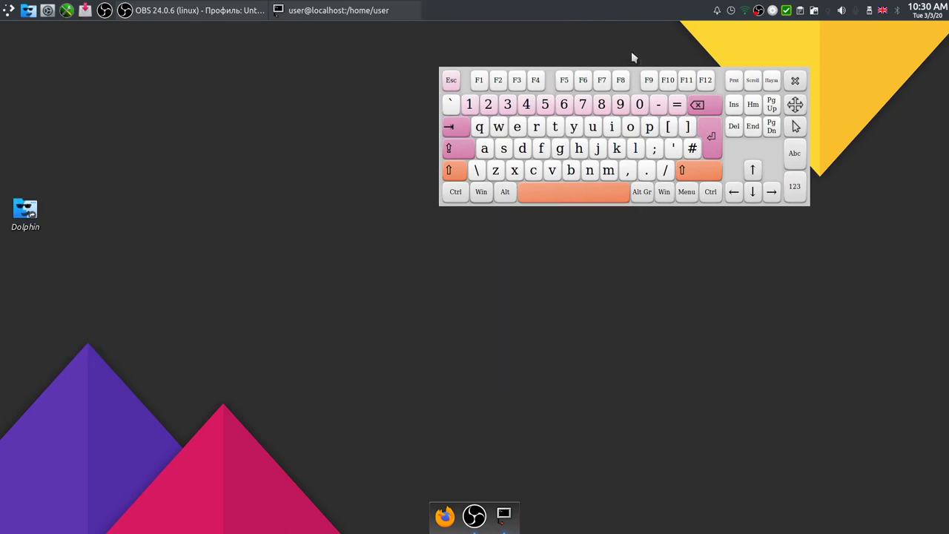
Run mylivecd again in the root terminal and minimise the on-screen keyboard.
{"action": "left_click", "coordinate": [364, 11]}
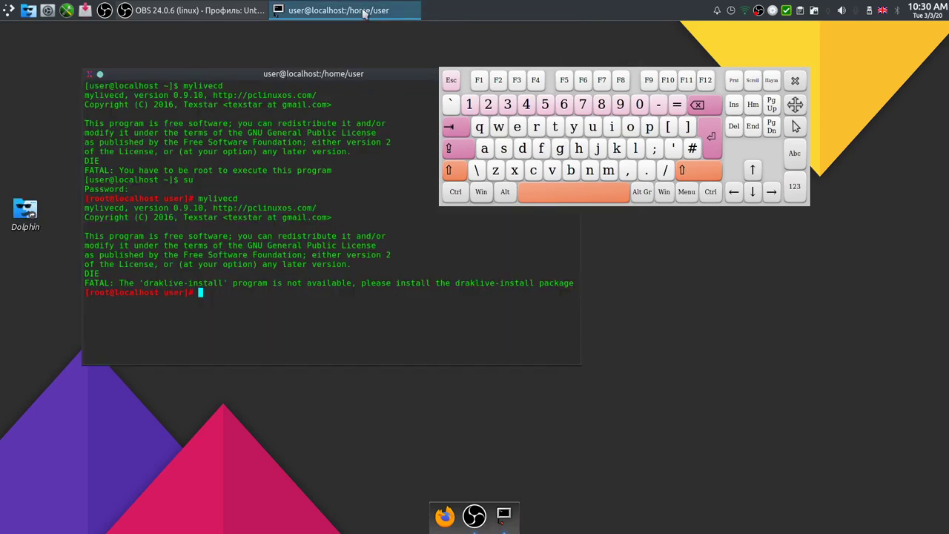
{"action": "left_click", "coordinate": [752, 171]}
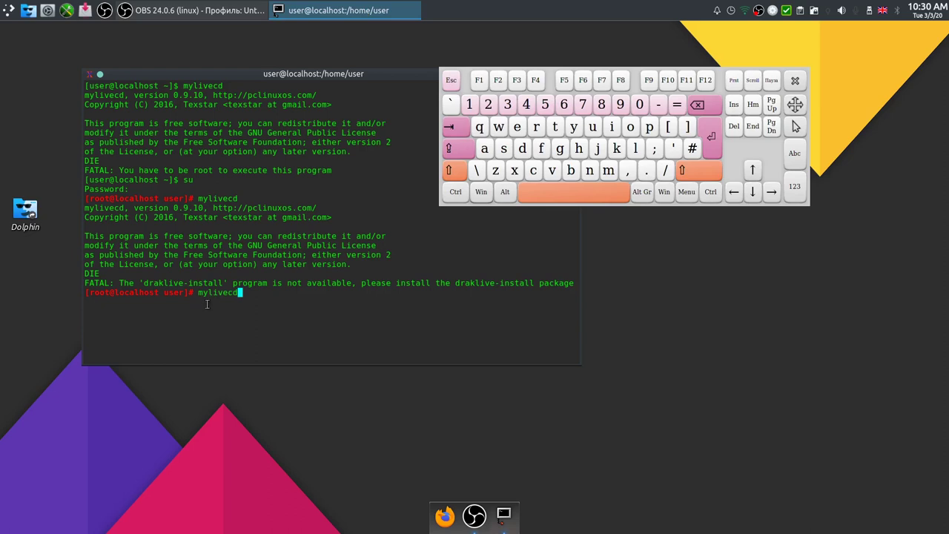
{"action": "left_click", "coordinate": [712, 142]}
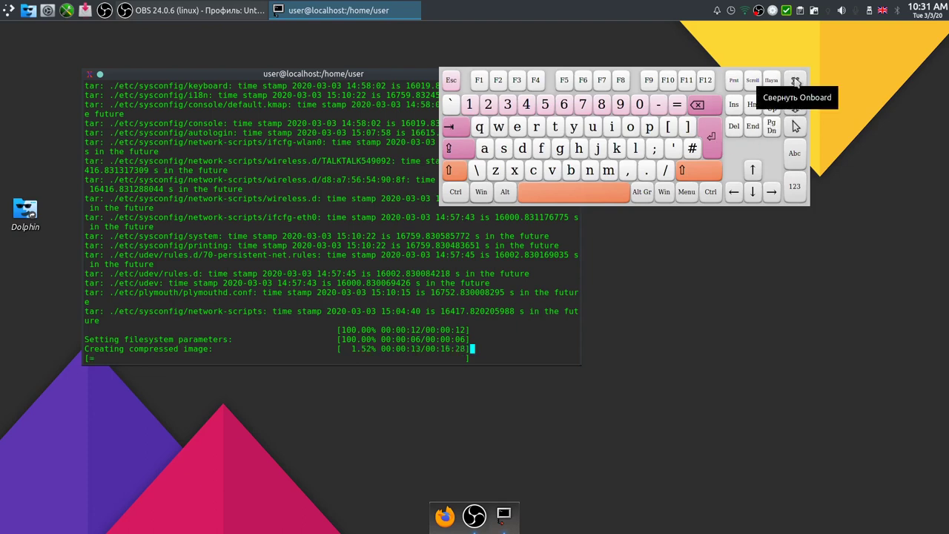
{"action": "left_click", "coordinate": [795, 81]}
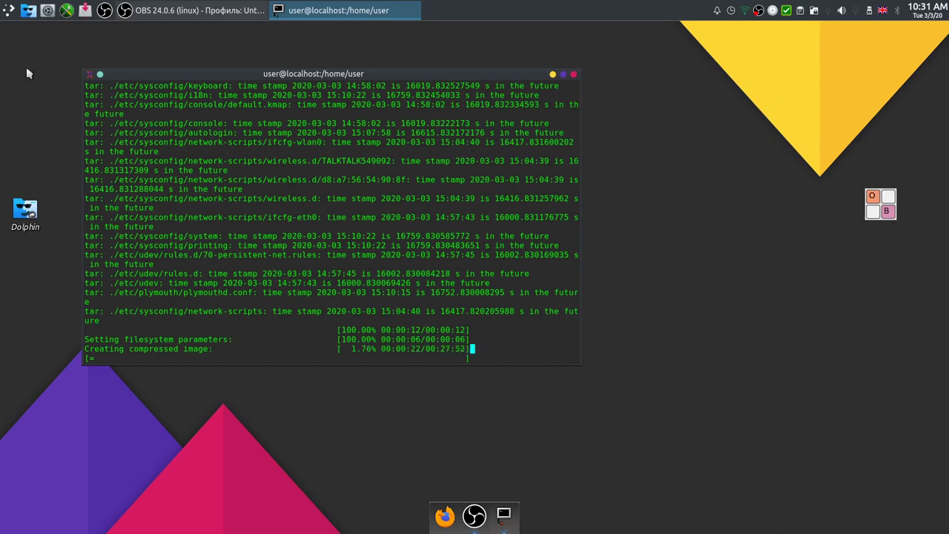
Launch VirtualBox Manager from the Software Center applications and authorise it with the administrative password.
{"action": "left_click", "coordinate": [9, 13]}
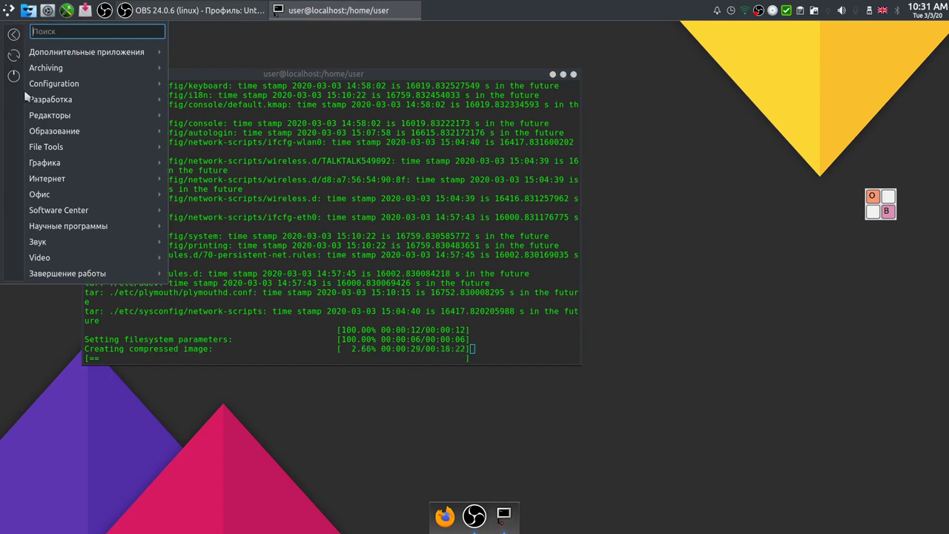
{"action": "mouse_move", "coordinate": [79, 247]}
{"action": "mouse_move", "coordinate": [87, 226]}
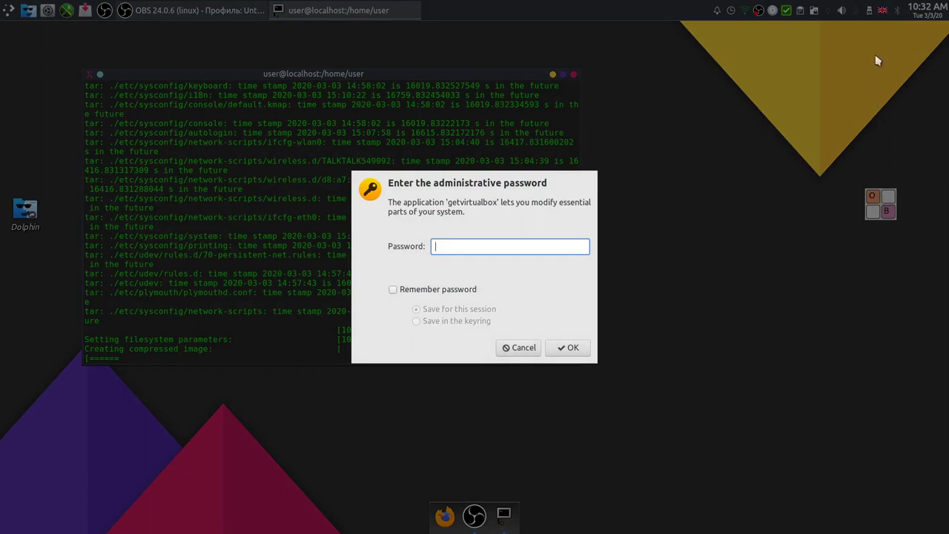
{"action": "type", "text": "••"}
{"action": "left_click", "coordinate": [571, 349]}
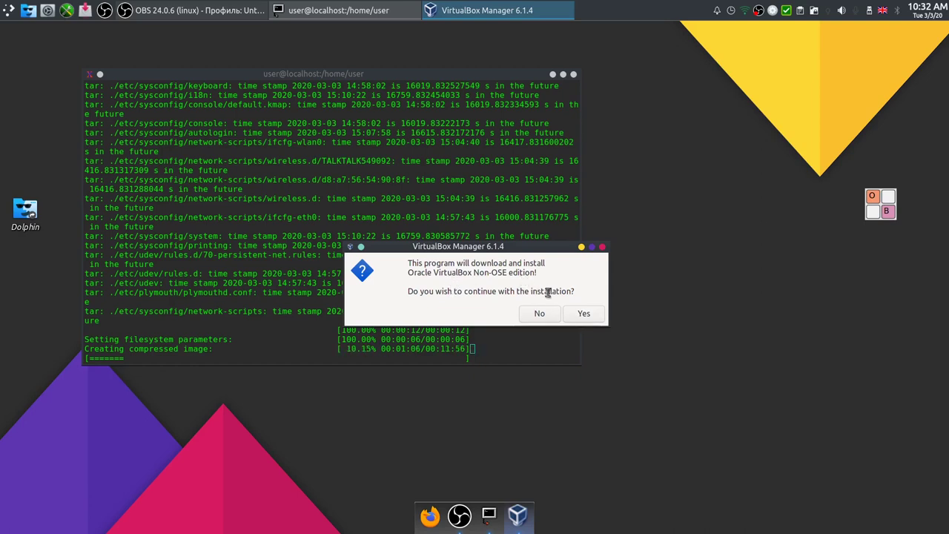
Accept the Oracle VirtualBox installation with Virtualbox as the download server and move the download window clear of the terminal.
{"action": "left_click", "coordinate": [584, 316]}
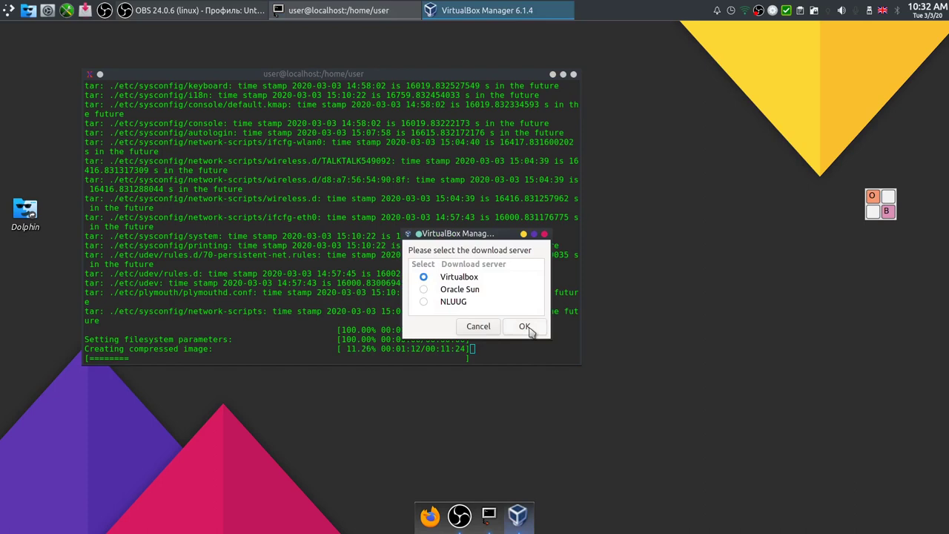
{"action": "left_click", "coordinate": [525, 327]}
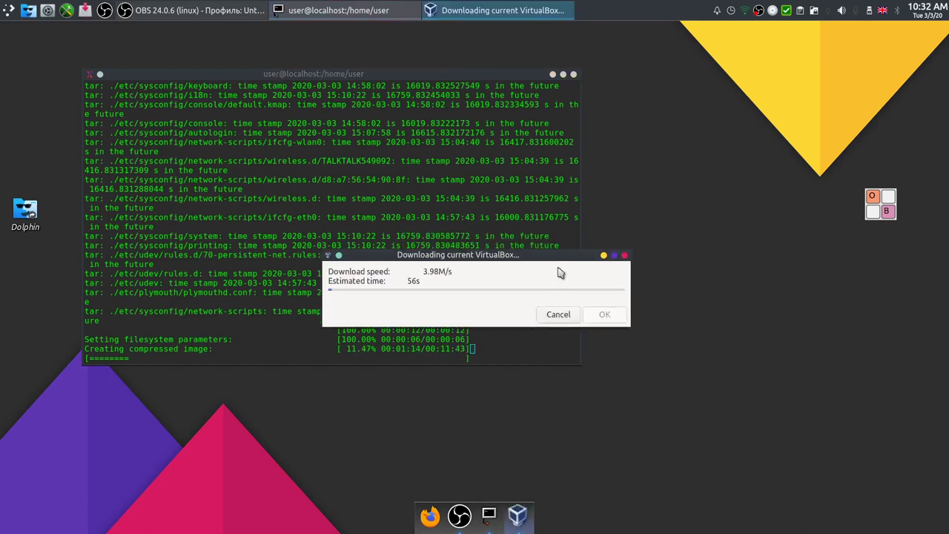
{"action": "left_click_drag", "start_coordinate": [554, 258], "coordinate": [628, 390]}
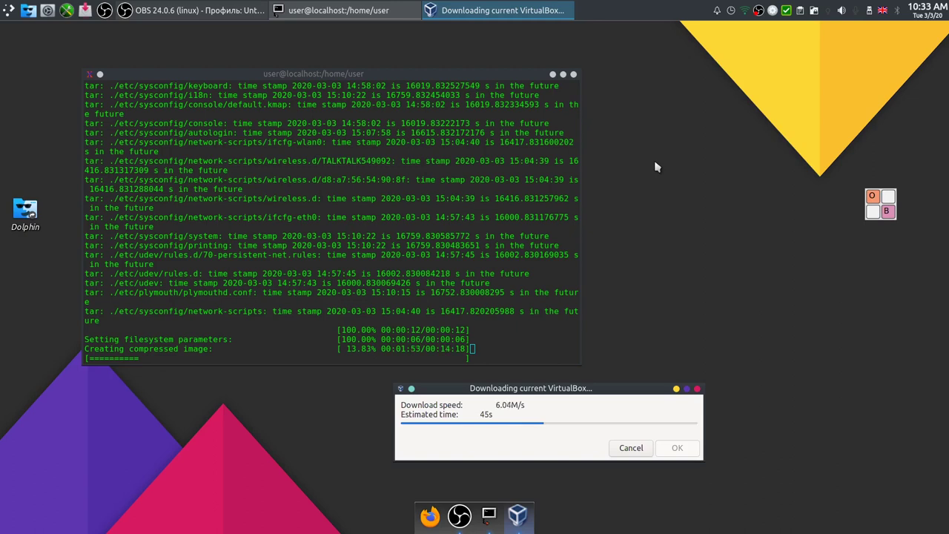
Rearrange the terminal and VirtualBox Manager windows to watch the progress of the live image build and the installation.
{"action": "left_click", "coordinate": [494, 79]}
{"action": "left_click_drag", "start_coordinate": [495, 79], "coordinate": [463, 48]}
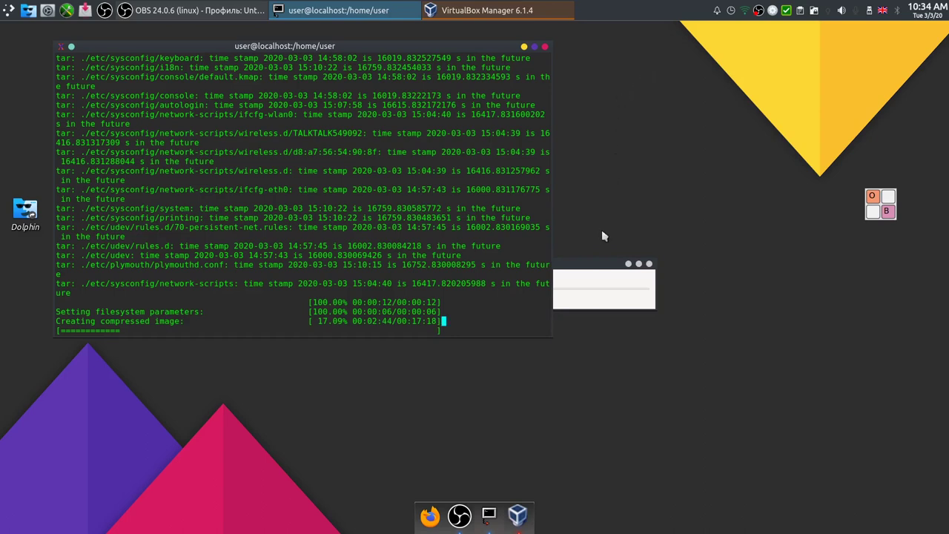
{"action": "left_click_drag", "start_coordinate": [596, 267], "coordinate": [545, 374]}
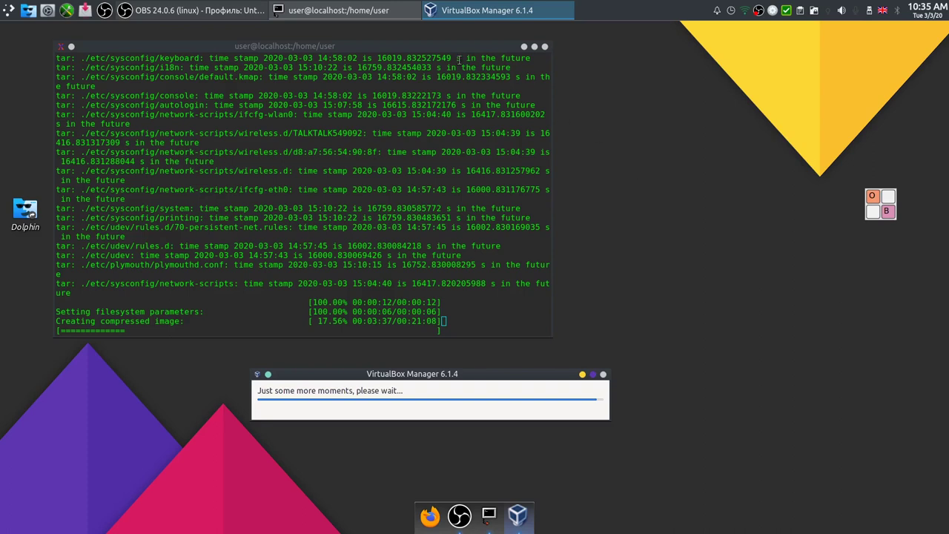
{"action": "left_click_drag", "start_coordinate": [455, 50], "coordinate": [450, 39]}
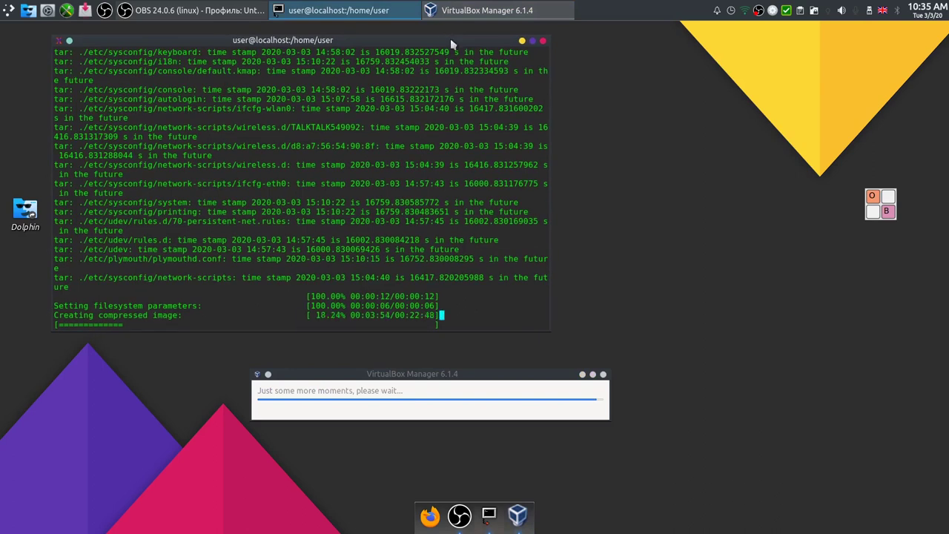
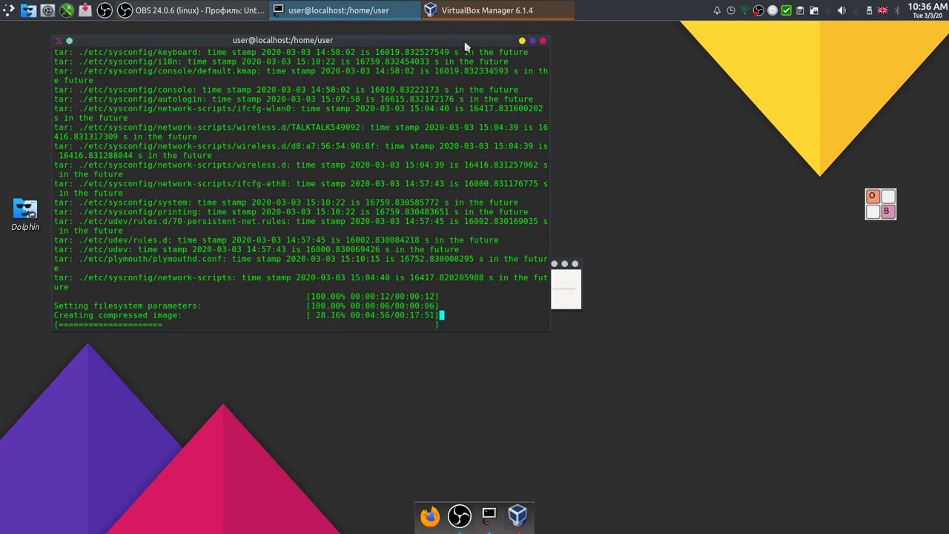
{"action": "left_click_drag", "start_coordinate": [466, 47], "coordinate": [392, 46]}
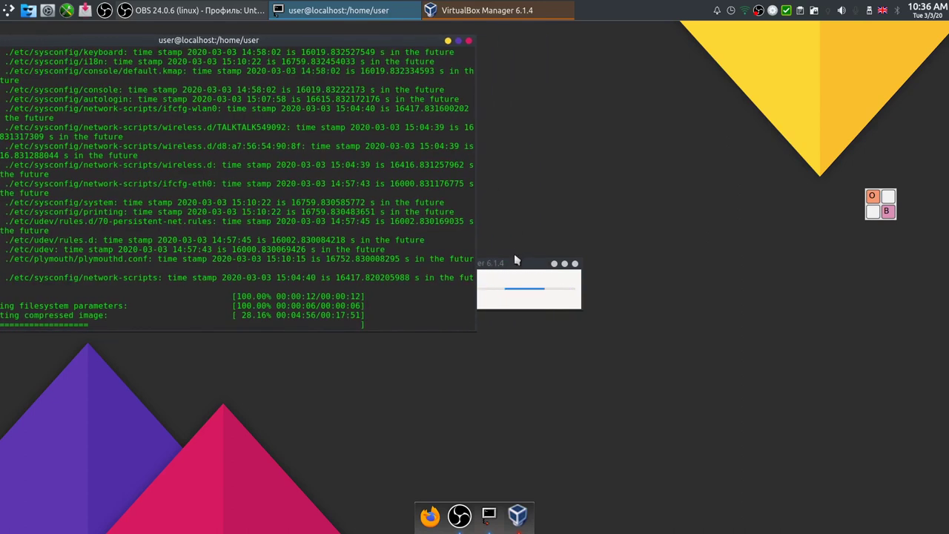
{"action": "left_click_drag", "start_coordinate": [519, 267], "coordinate": [842, 262]}
{"action": "left_click_drag", "start_coordinate": [369, 40], "coordinate": [451, 57]}
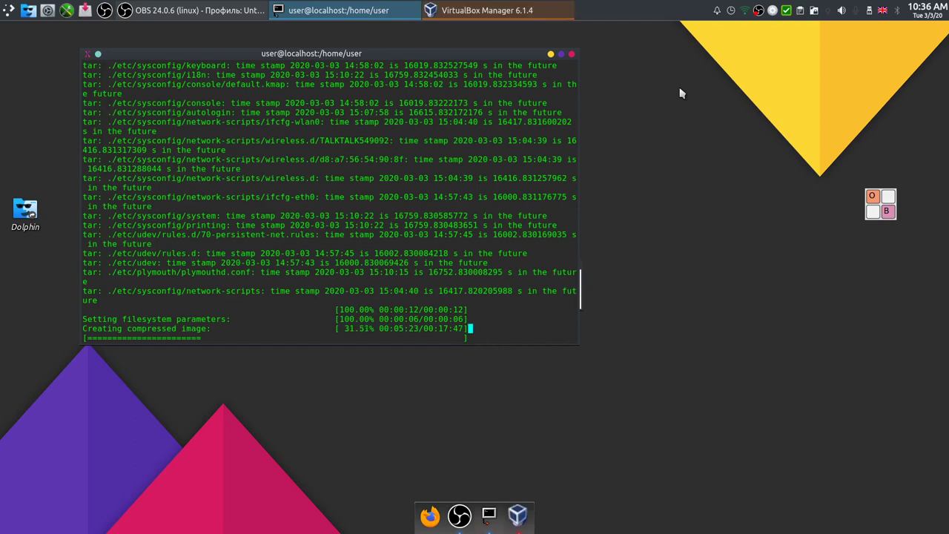
Bring the VirtualBox Manager message to the front, dismiss it and reposition the terminal window.
{"action": "middle_click", "coordinate": [504, 14]}
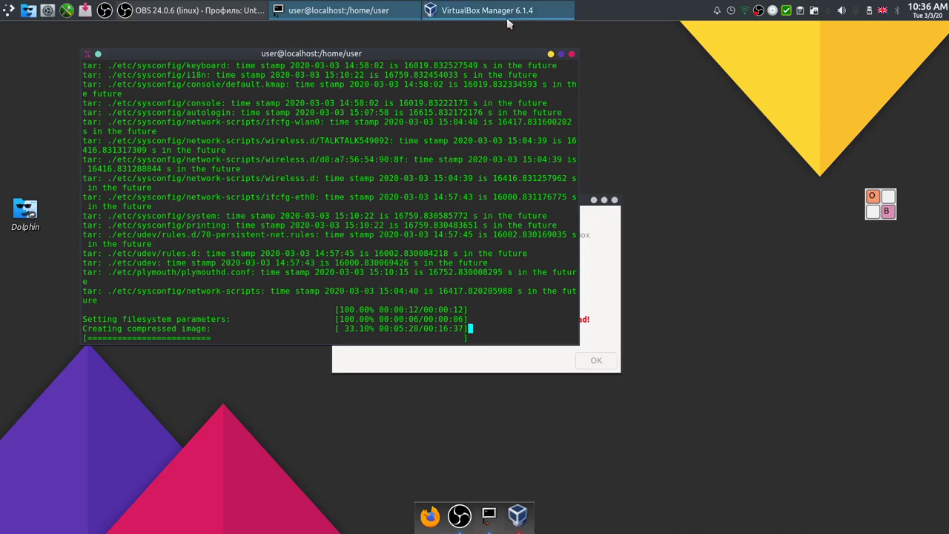
{"action": "left_click", "coordinate": [615, 246]}
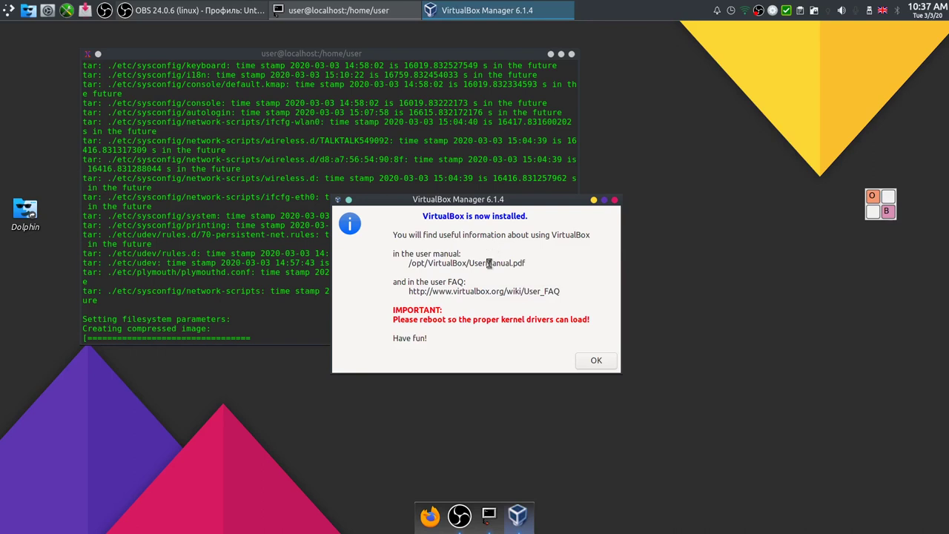
{"action": "left_click", "coordinate": [602, 362]}
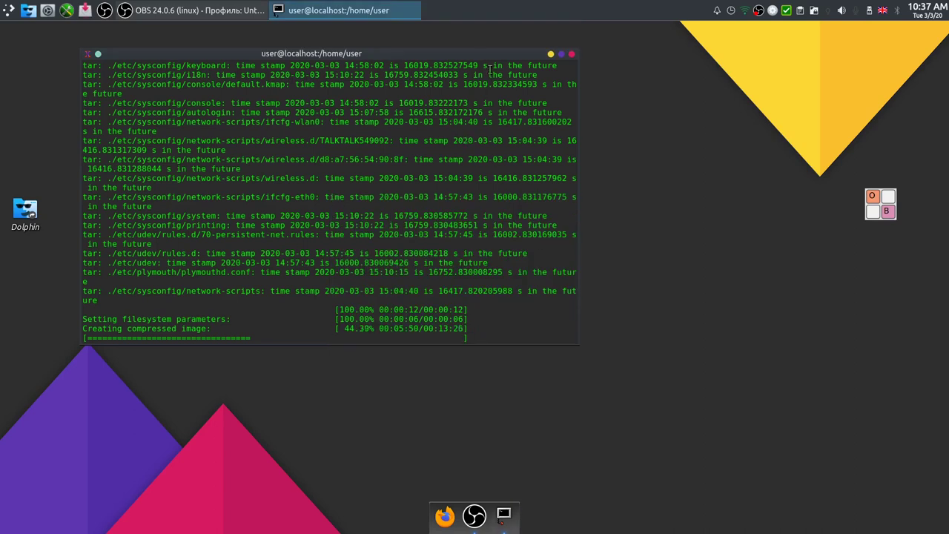
{"action": "left_click_drag", "start_coordinate": [479, 59], "coordinate": [564, 60]}
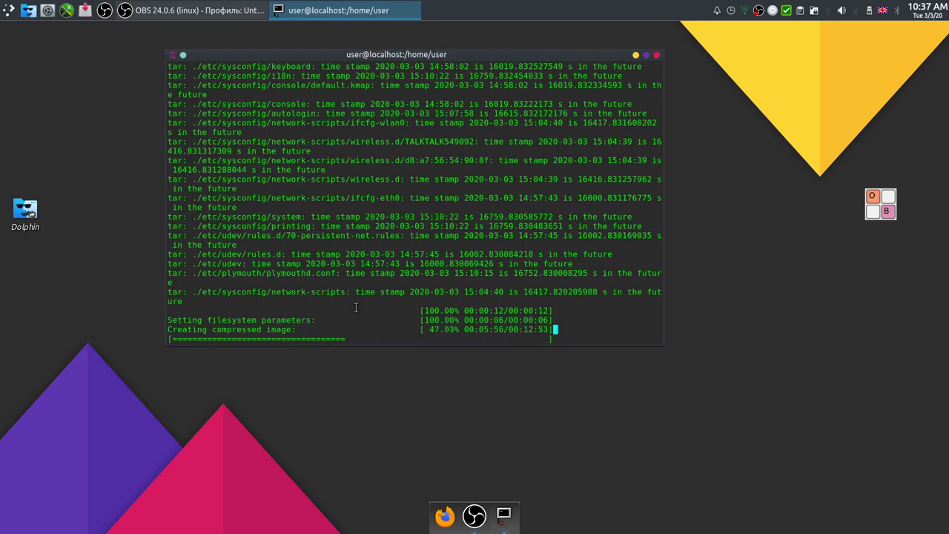
Try to run the Vbox GuestAdditions Installer from the Software Center applications, authorising it with the administrative password, and dismiss its message.
{"action": "left_click", "coordinate": [8, 11]}
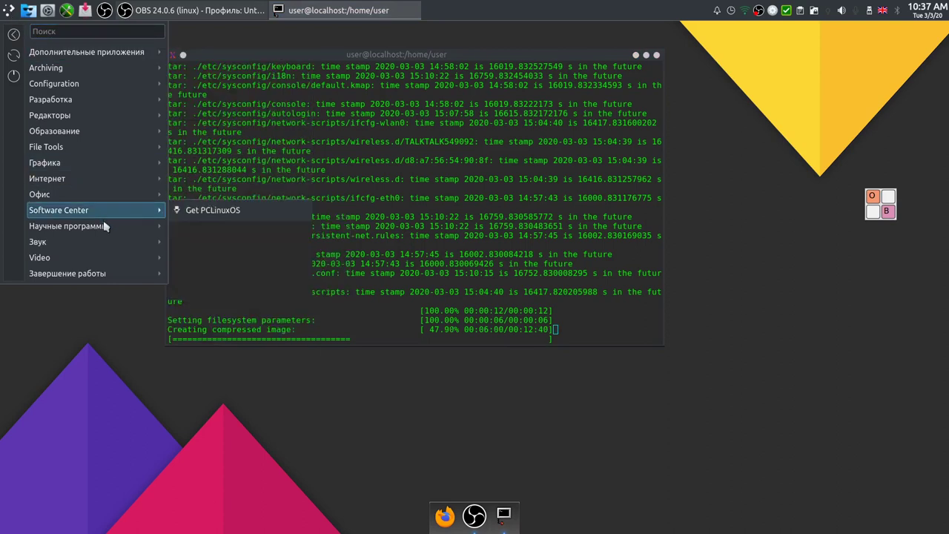
{"action": "mouse_move", "coordinate": [100, 247]}
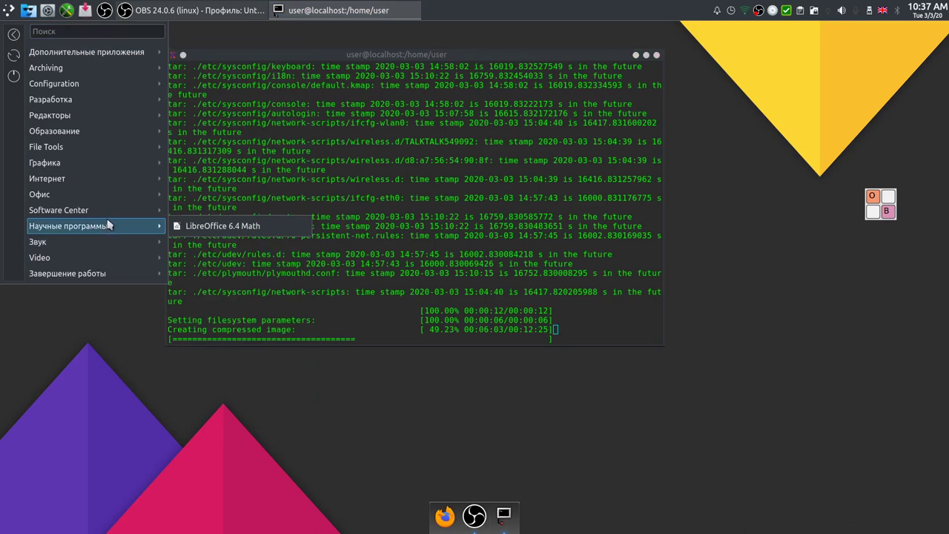
{"action": "mouse_move", "coordinate": [108, 212]}
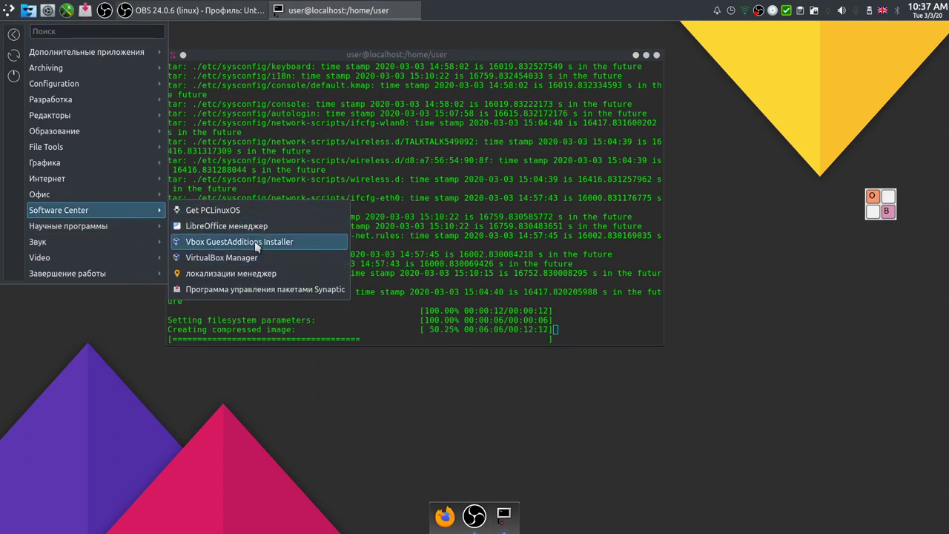
{"action": "left_click", "coordinate": [256, 243]}
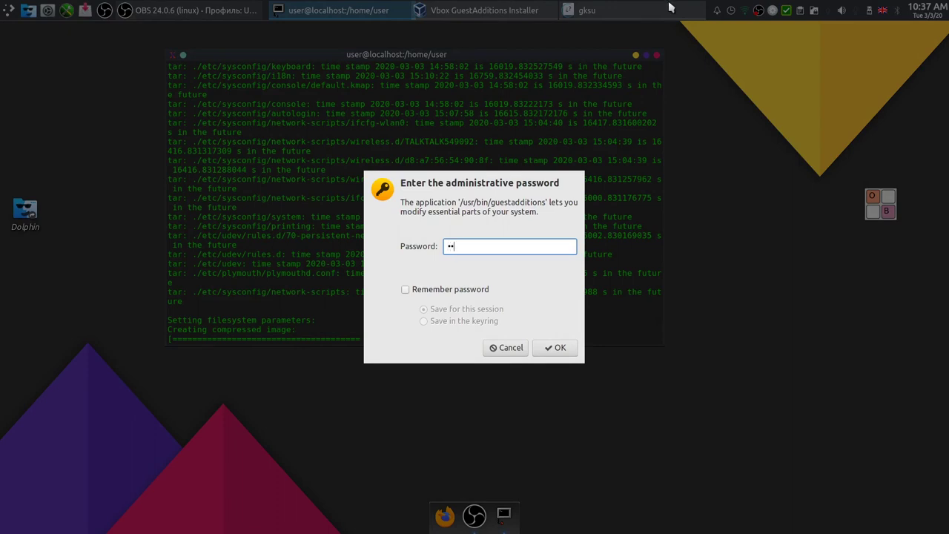
{"action": "left_click", "coordinate": [554, 348]}
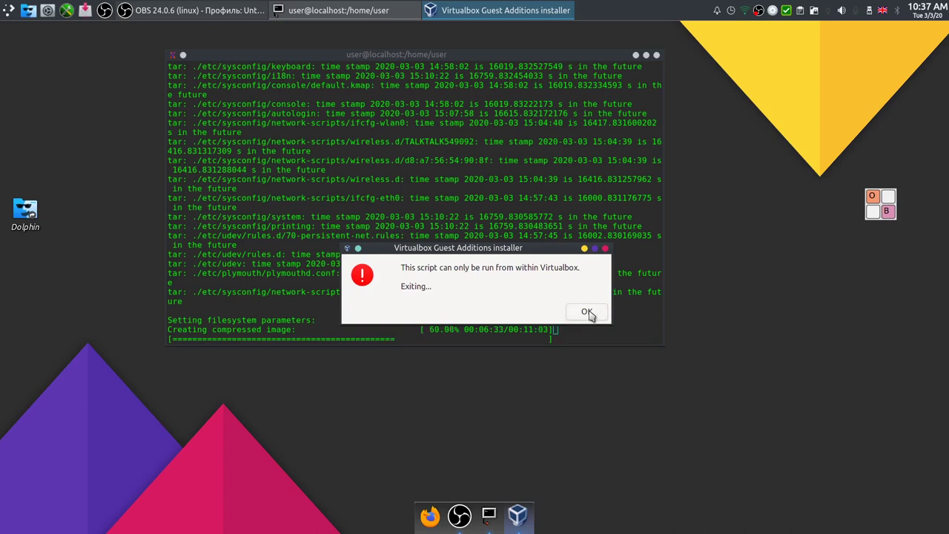
{"action": "left_click", "coordinate": [587, 312]}
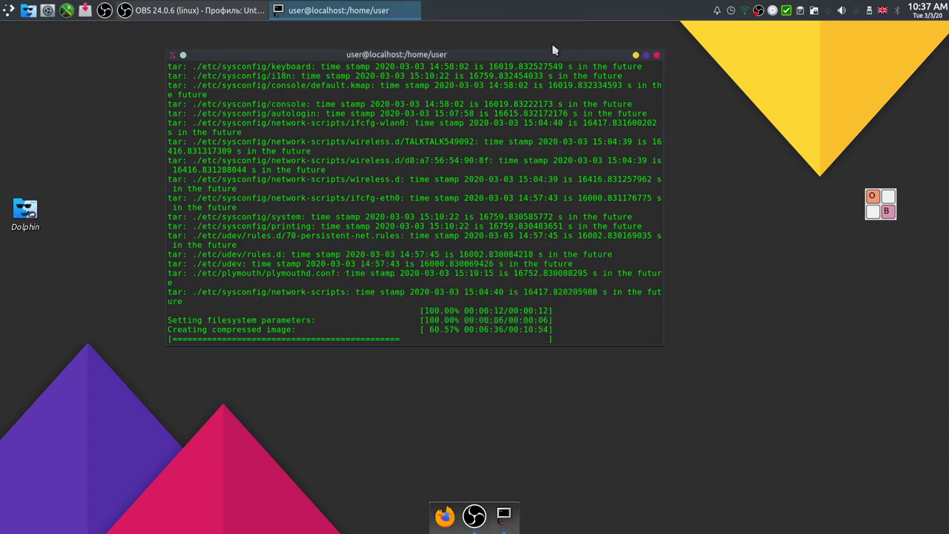
Shift the terminal window aside, launch Conky from the additional applications, and briefly show and hide the Onboard on-screen keyboard.
{"action": "left_click_drag", "start_coordinate": [542, 55], "coordinate": [504, 55]}
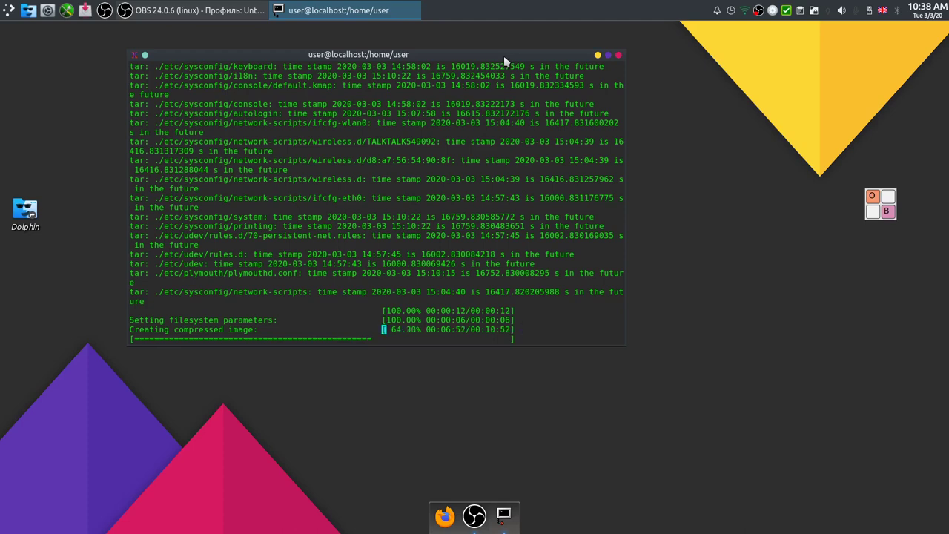
{"action": "left_click", "coordinate": [9, 12]}
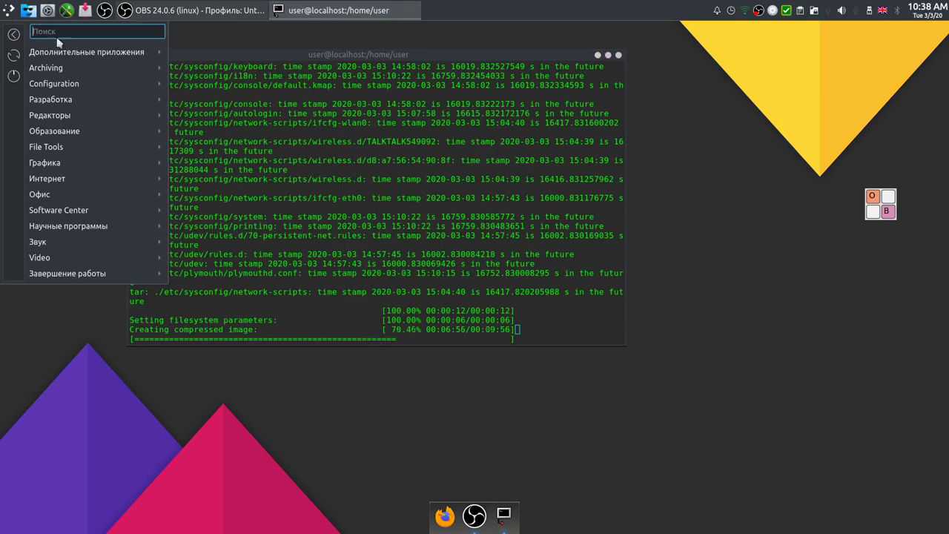
{"action": "mouse_move", "coordinate": [59, 56]}
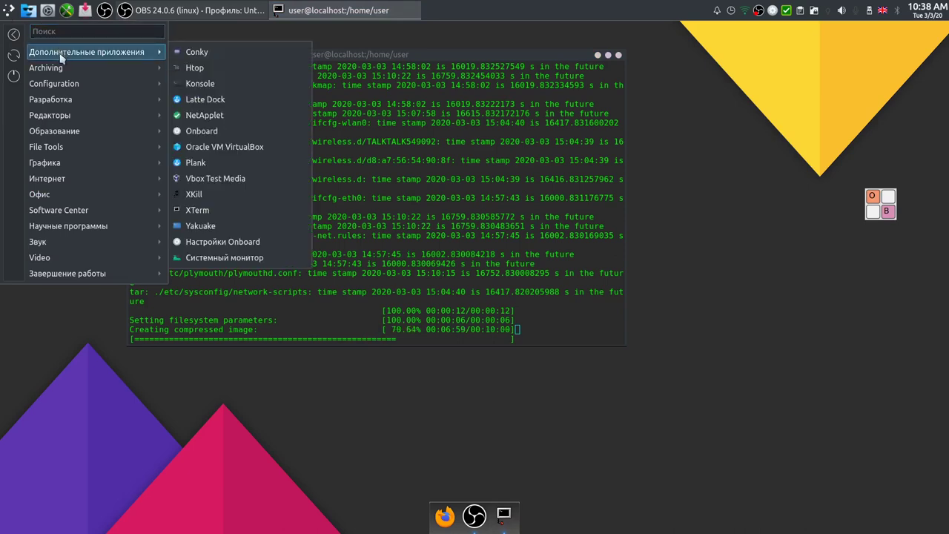
{"action": "left_click", "coordinate": [250, 56]}
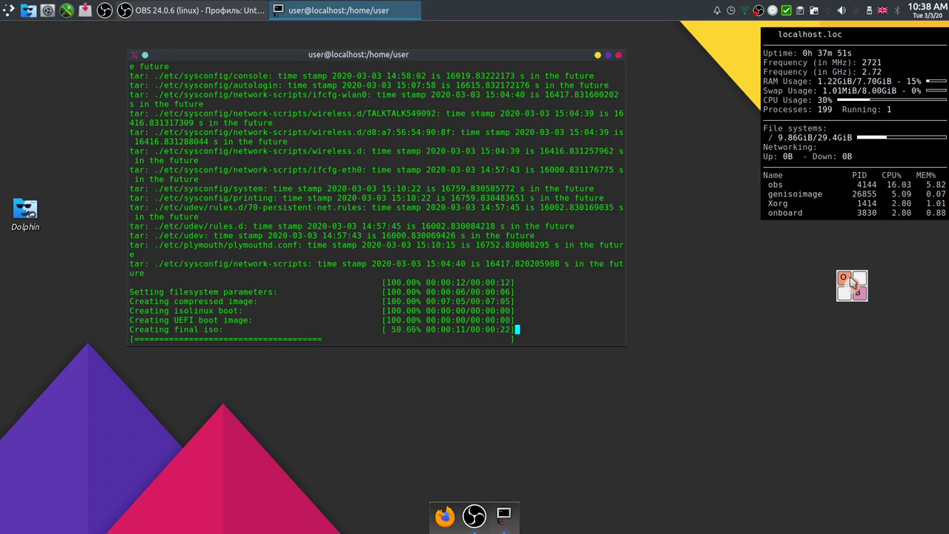
{"action": "left_click", "coordinate": [852, 282]}
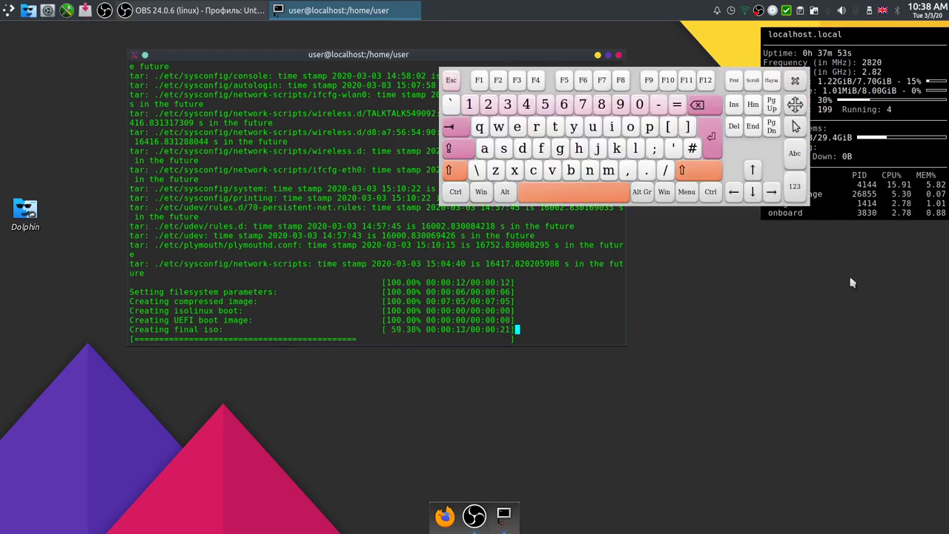
{"action": "left_click", "coordinate": [795, 81]}
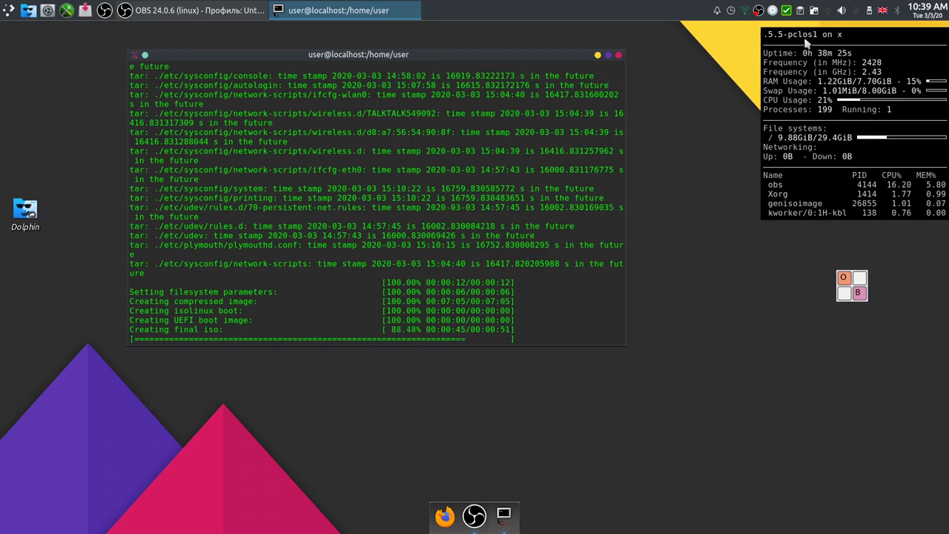
Launch Conky once more from the additional applications and close the terminal window.
{"action": "left_click", "coordinate": [8, 12]}
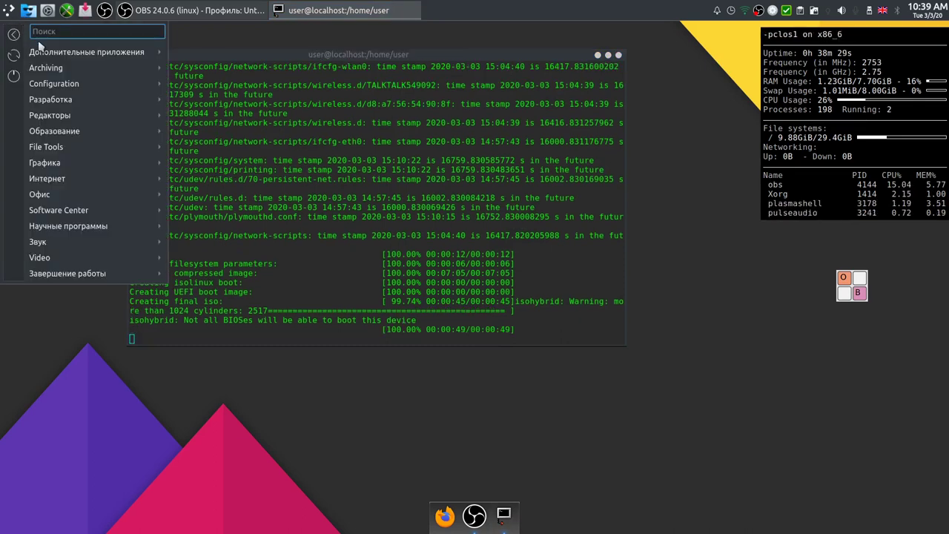
{"action": "mouse_move", "coordinate": [41, 56]}
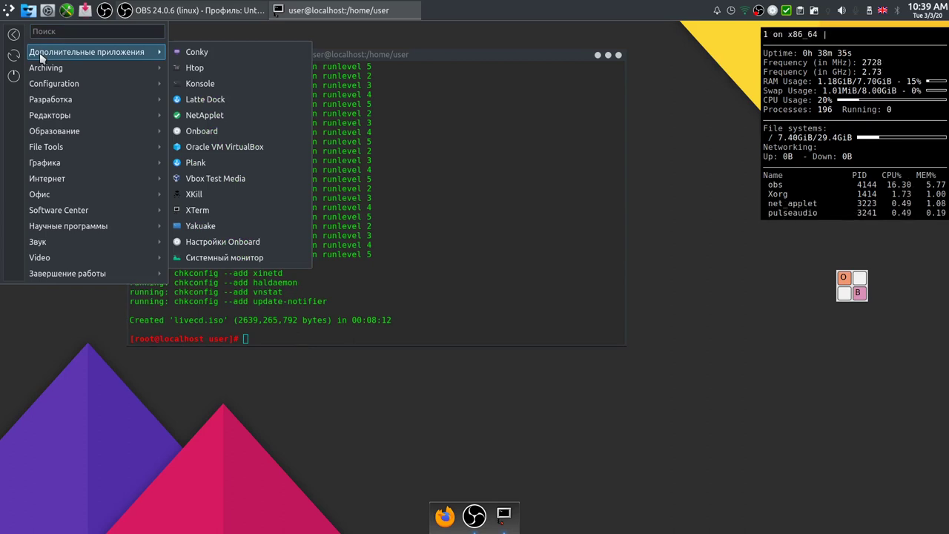
{"action": "left_click", "coordinate": [233, 53]}
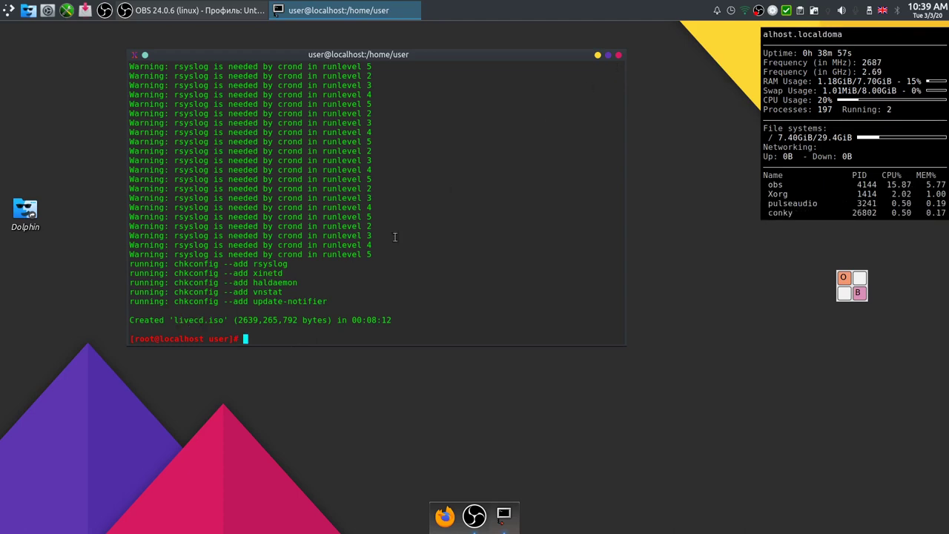
{"action": "left_click", "coordinate": [619, 55]}
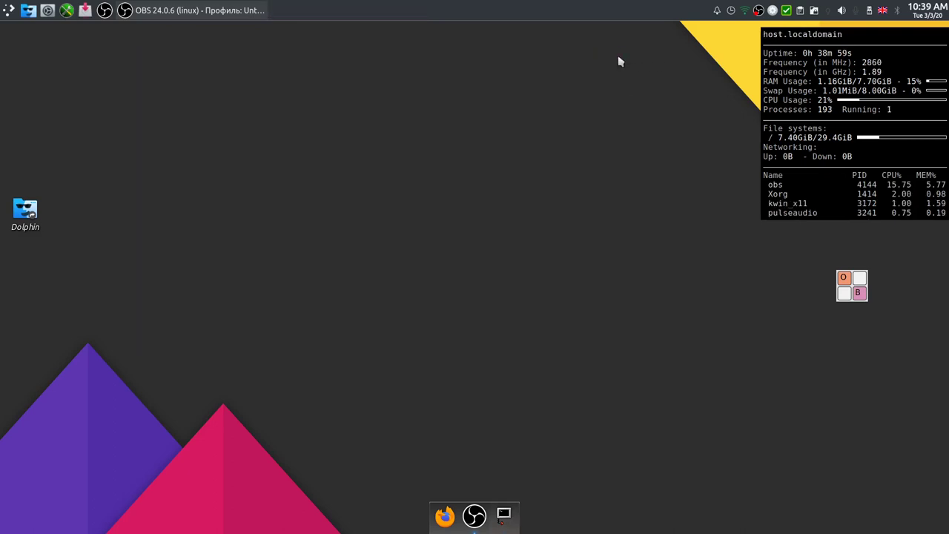
Check the home folder in Dolphin for the built livecd.iso and close the file manager.
{"action": "left_click", "coordinate": [29, 10]}
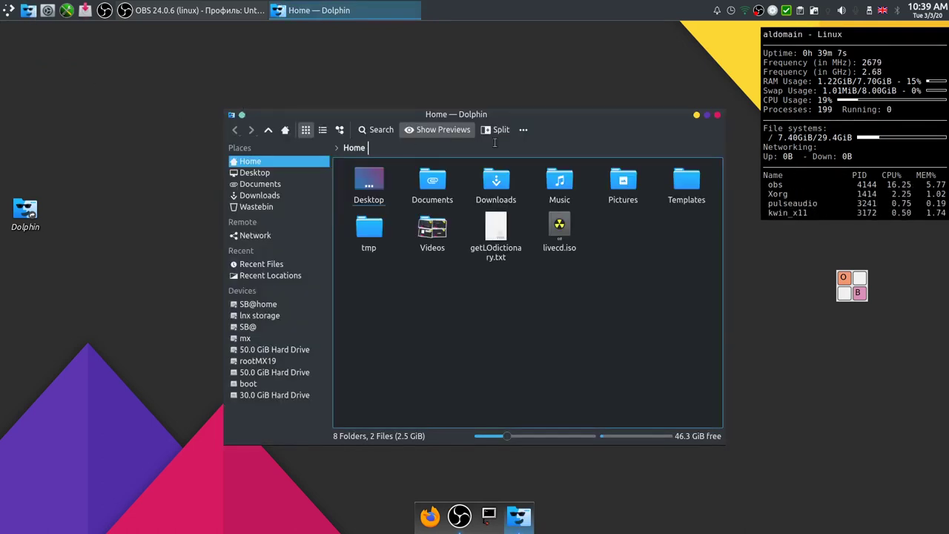
{"action": "left_click_drag", "start_coordinate": [561, 117], "coordinate": [474, 100]}
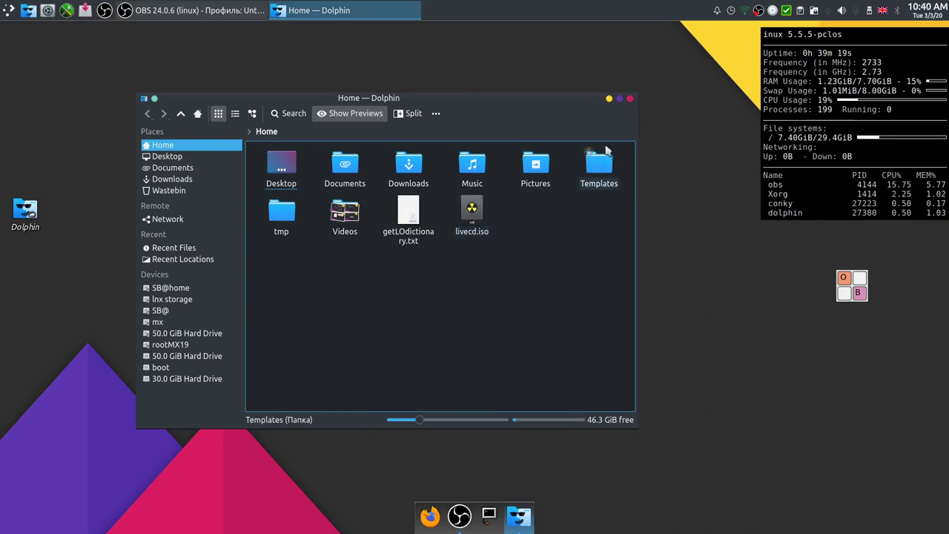
{"action": "left_click", "coordinate": [629, 98]}
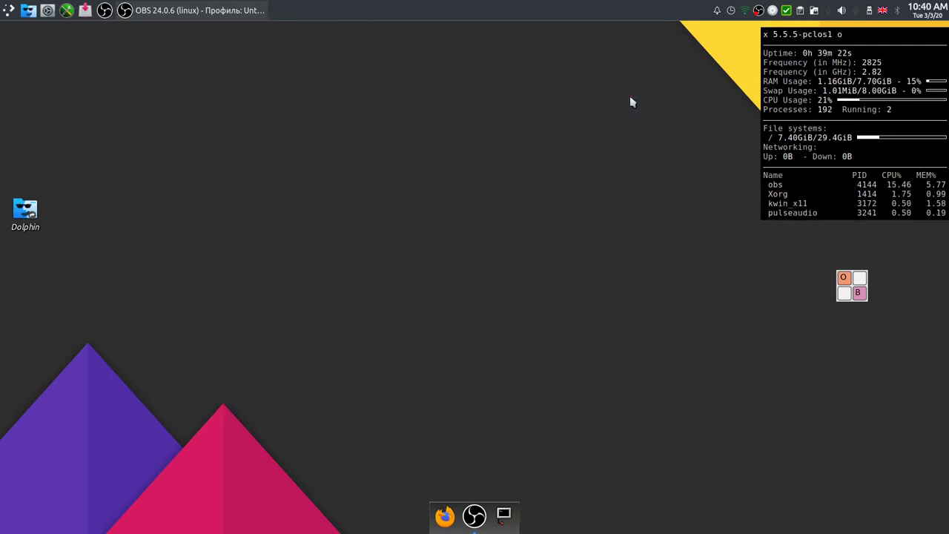
Search the applications for "virt", launch Oracle VM VirtualBox and keep its icon in the dock.
{"action": "left_click", "coordinate": [9, 15]}
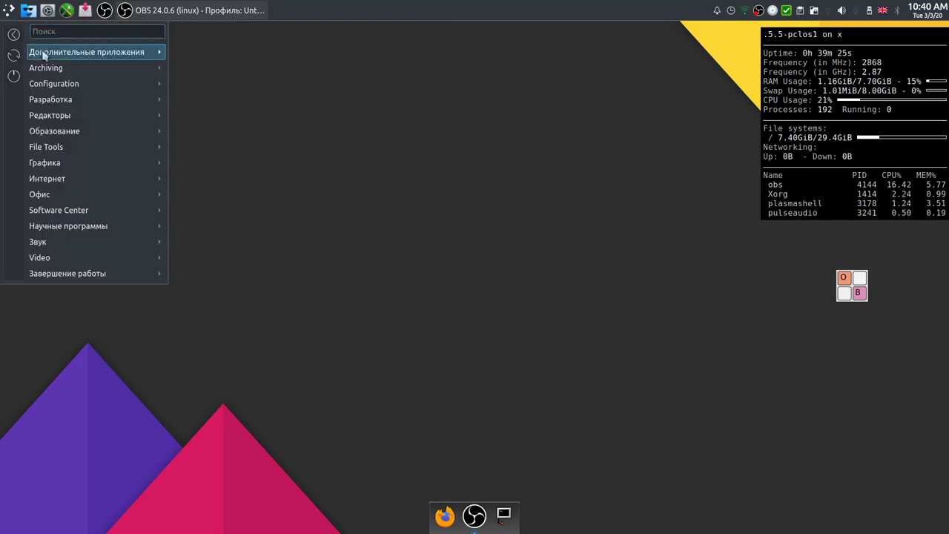
{"action": "mouse_move", "coordinate": [57, 118]}
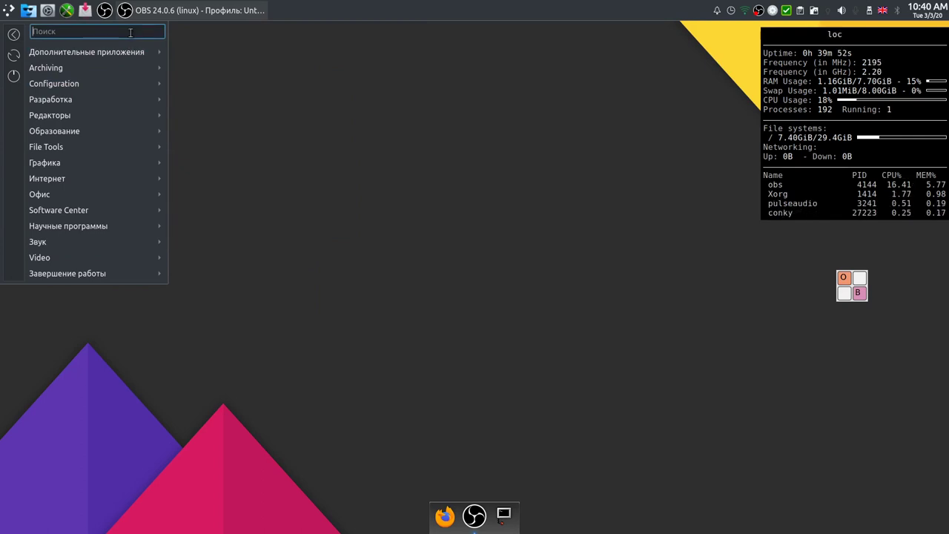
{"action": "mouse_move", "coordinate": [136, 84]}
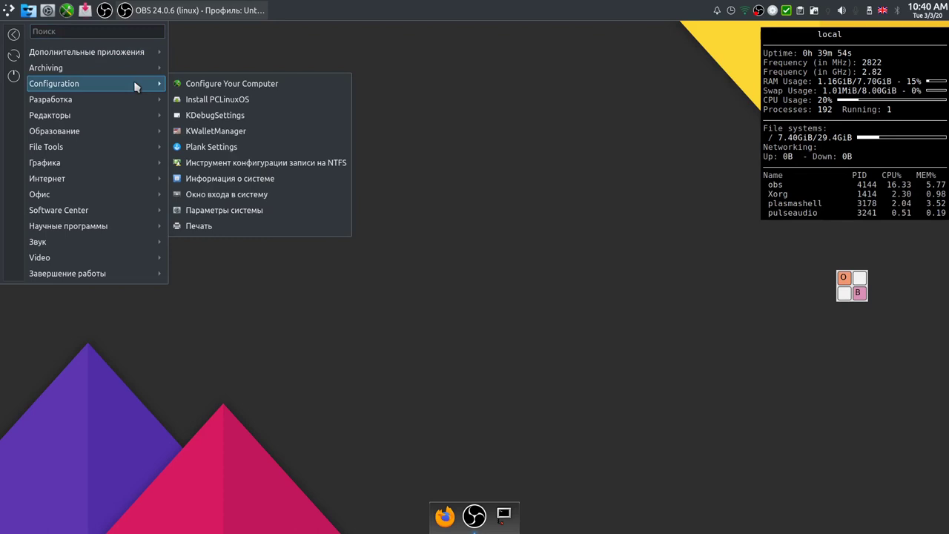
{"action": "type", "text": "vi"}
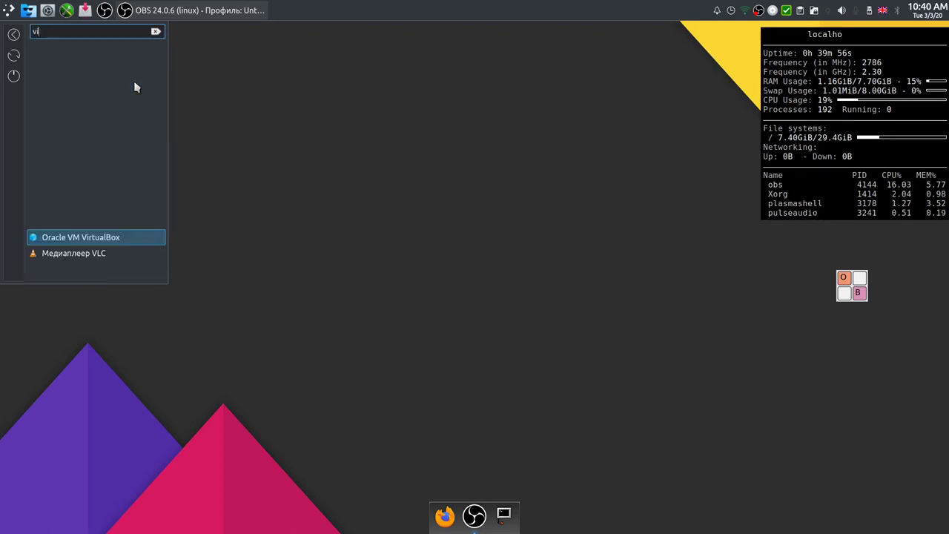
{"action": "type", "text": "rt"}
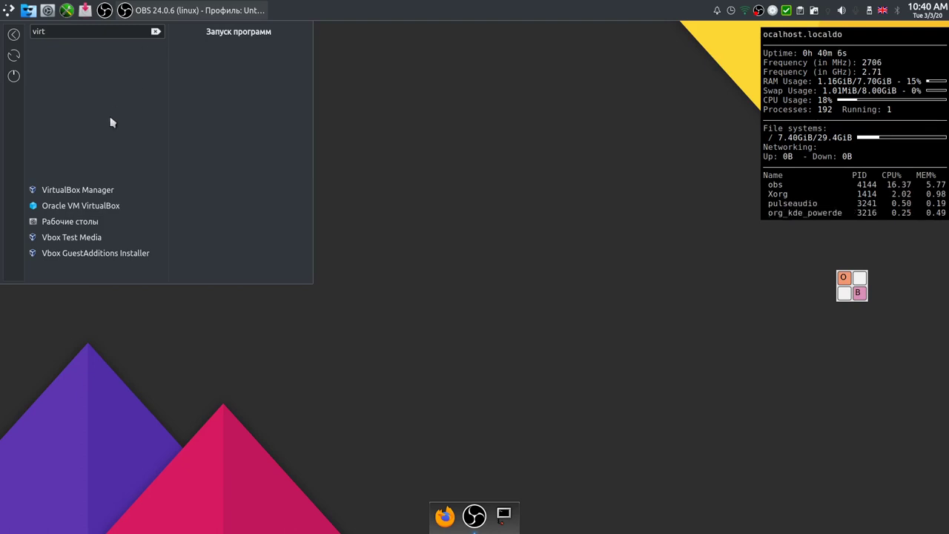
{"action": "left_click", "coordinate": [79, 207]}
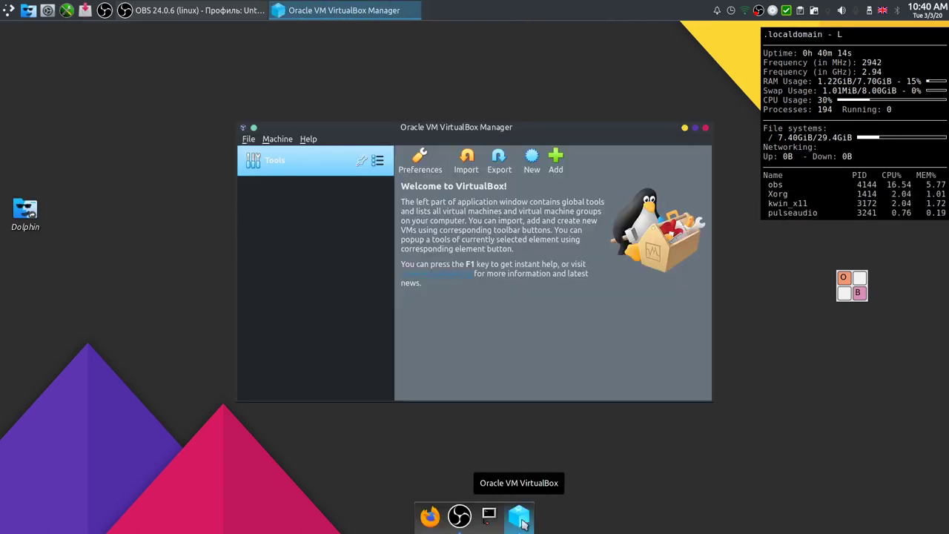
{"action": "right_click", "coordinate": [528, 523]}
{"action": "left_click", "coordinate": [474, 475]}
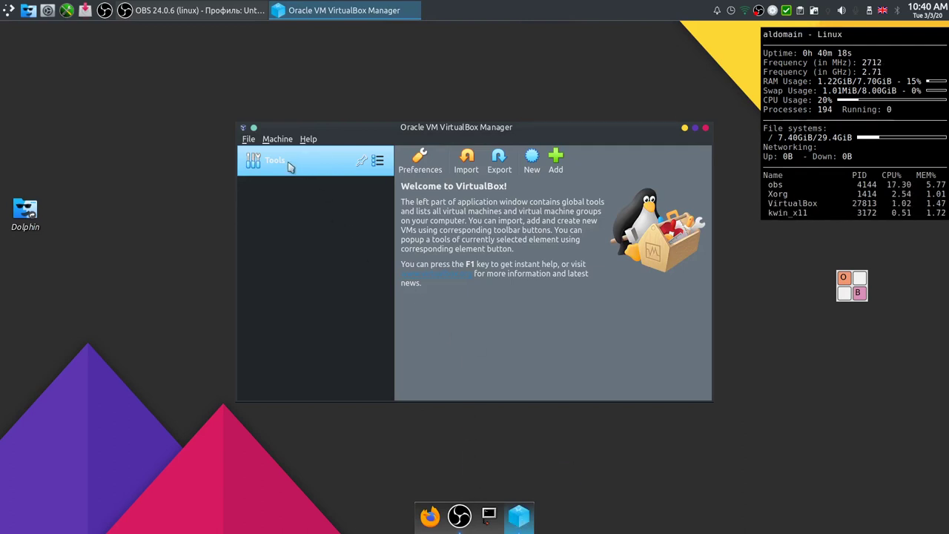
Set the VirtualBox interface language to Русский in the preferences.
{"action": "left_click", "coordinate": [249, 140]}
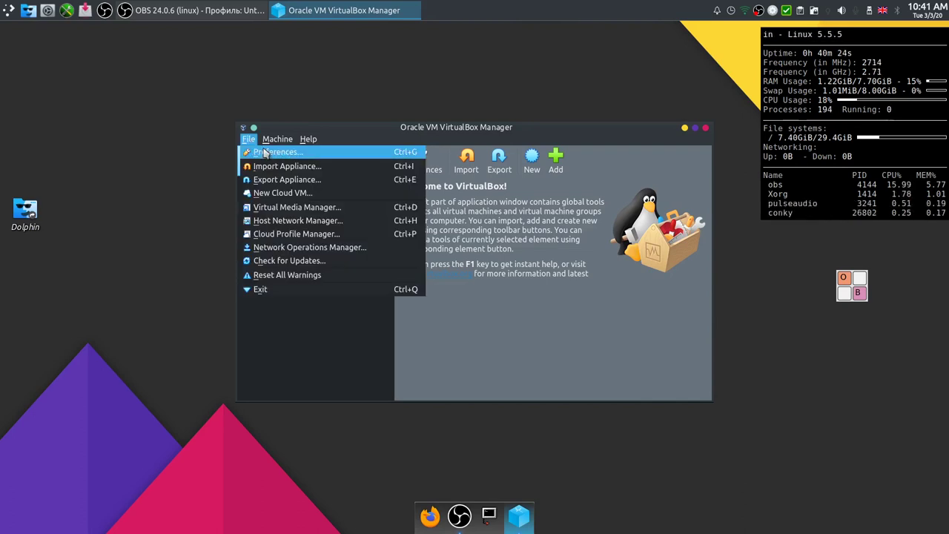
{"action": "left_click", "coordinate": [265, 152]}
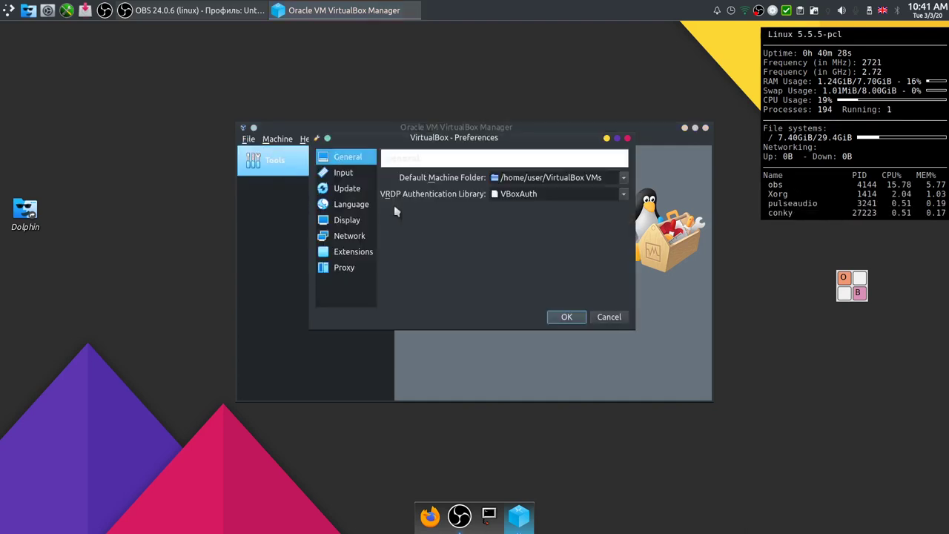
{"action": "left_click", "coordinate": [347, 208]}
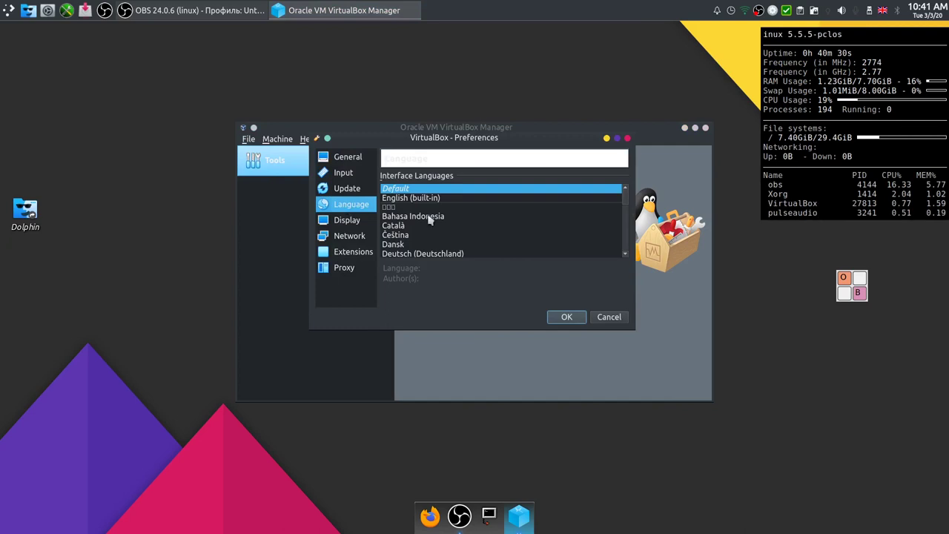
{"action": "scroll", "coordinate": [519, 235], "scroll_direction": "down", "scroll_amount": 5}
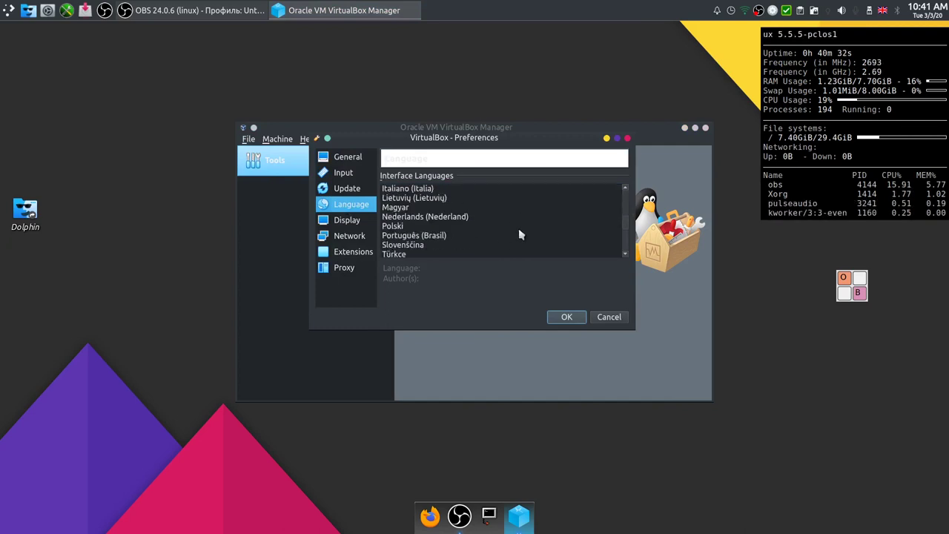
{"action": "scroll", "coordinate": [492, 237], "scroll_direction": "down", "scroll_amount": 2}
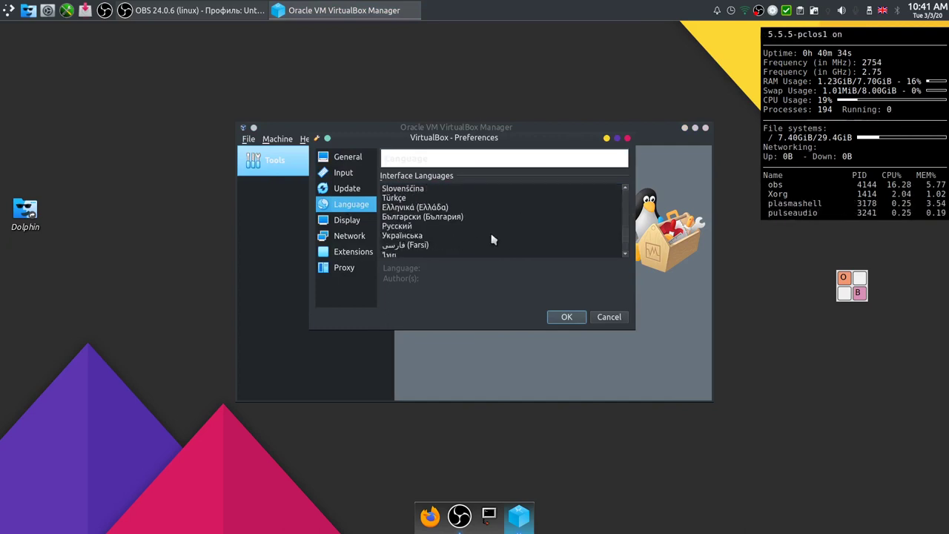
{"action": "left_click", "coordinate": [404, 227]}
{"action": "left_click", "coordinate": [577, 319]}
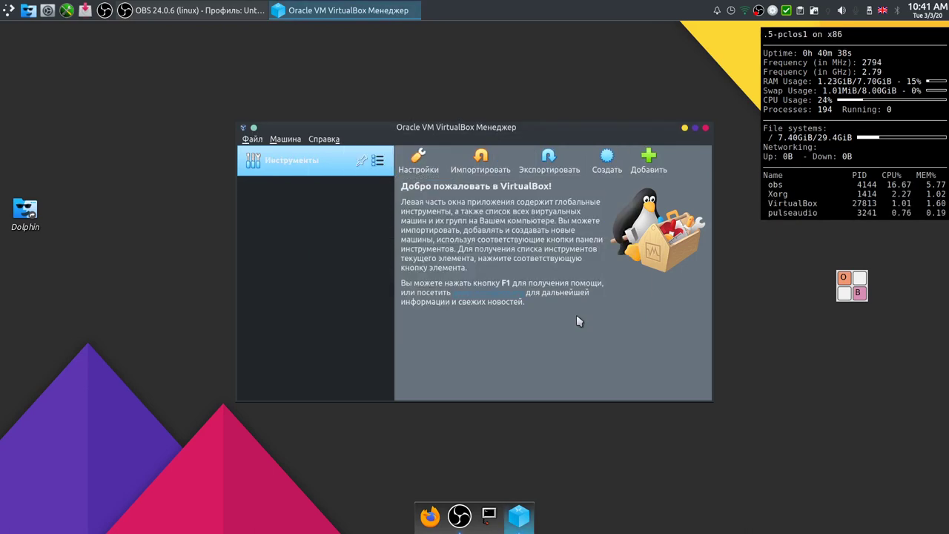
Examine the installed extension packs (Плагины) in the VirtualBox settings.
{"action": "left_click", "coordinate": [252, 139]}
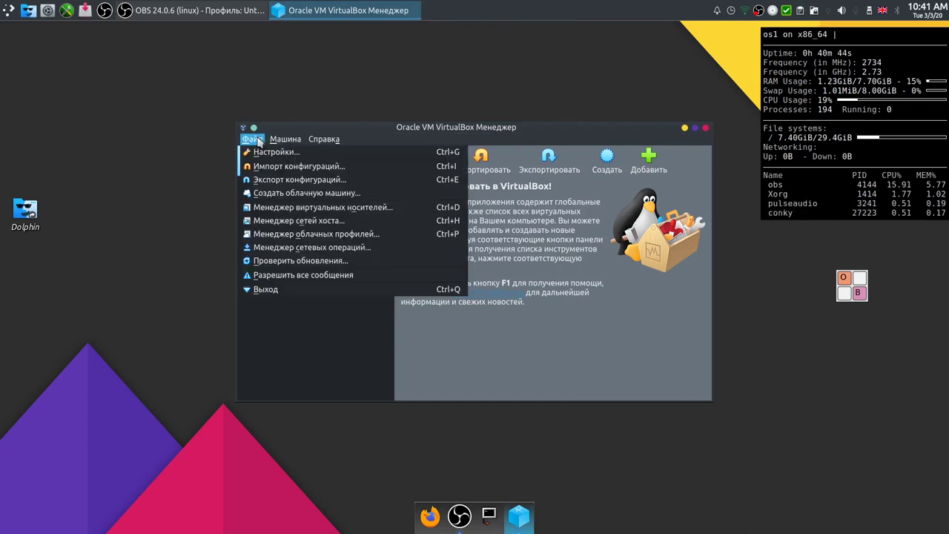
{"action": "left_click", "coordinate": [266, 153]}
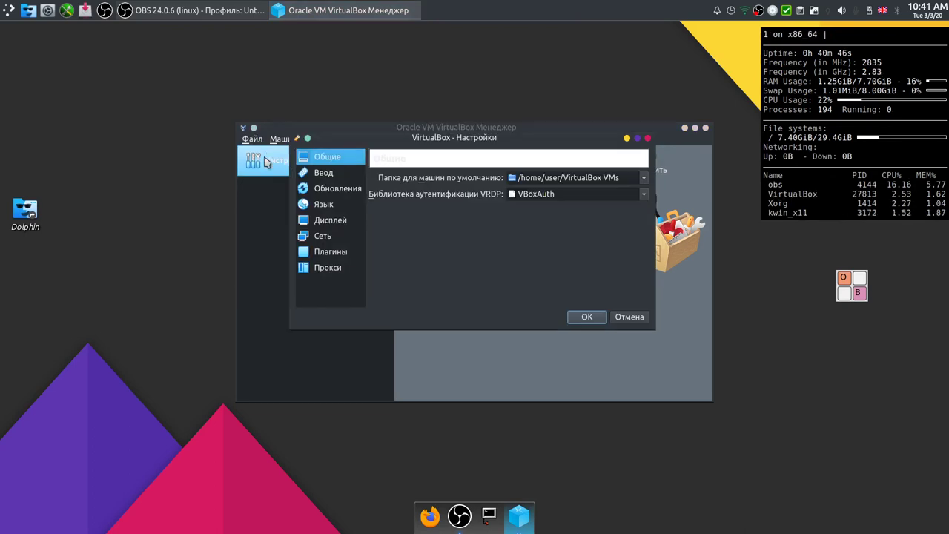
{"action": "left_click", "coordinate": [317, 257]}
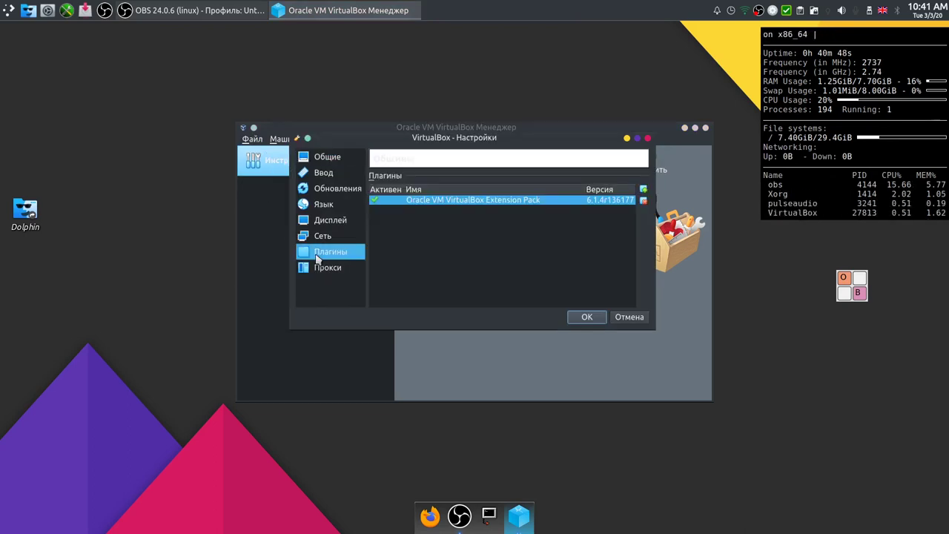
Close the preferences and start a new virtual machine named test with Linux as the operating system type.
{"action": "left_click", "coordinate": [588, 317]}
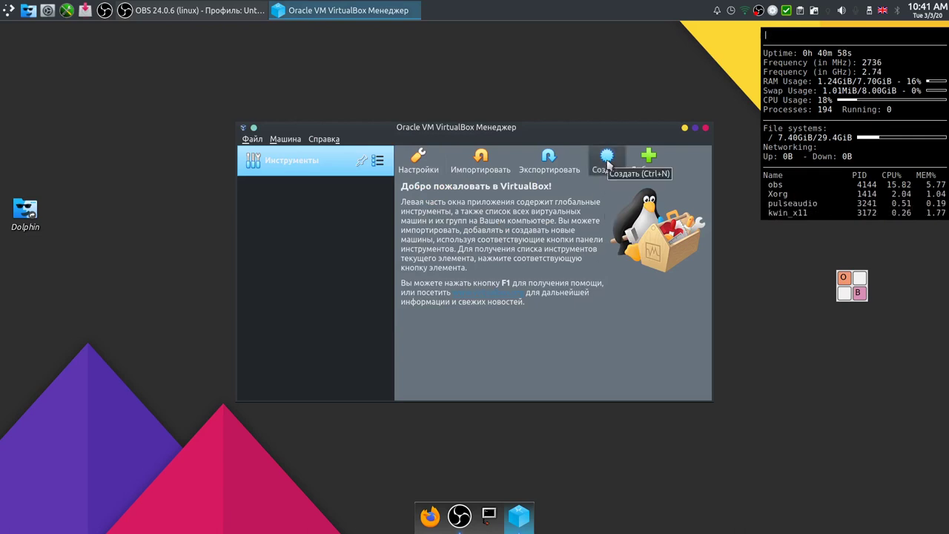
{"action": "left_click", "coordinate": [607, 165]}
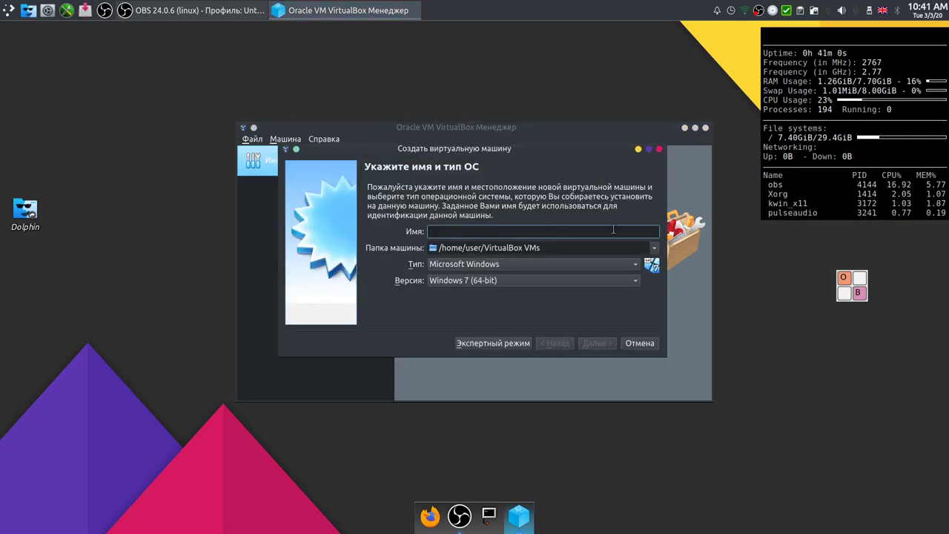
{"action": "left_click", "coordinate": [858, 295]}
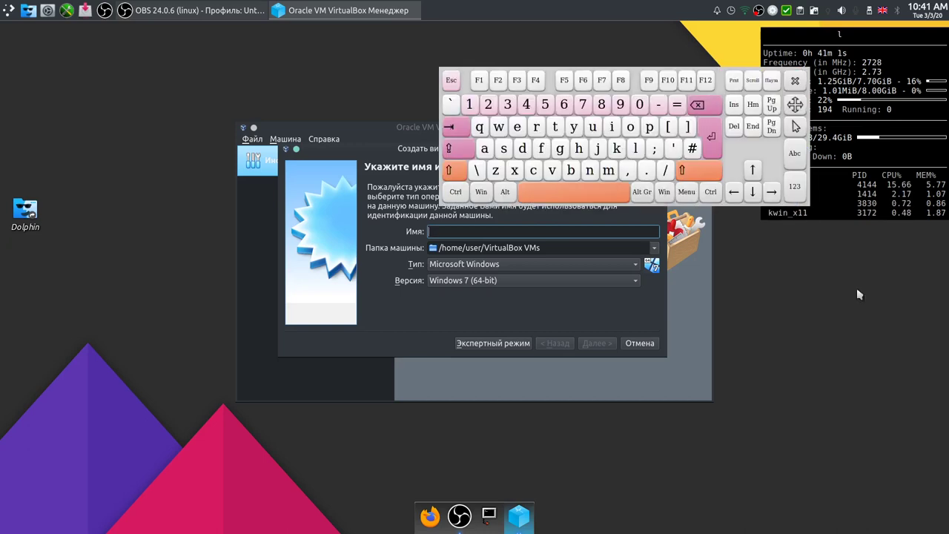
{"action": "left_click", "coordinate": [553, 129]}
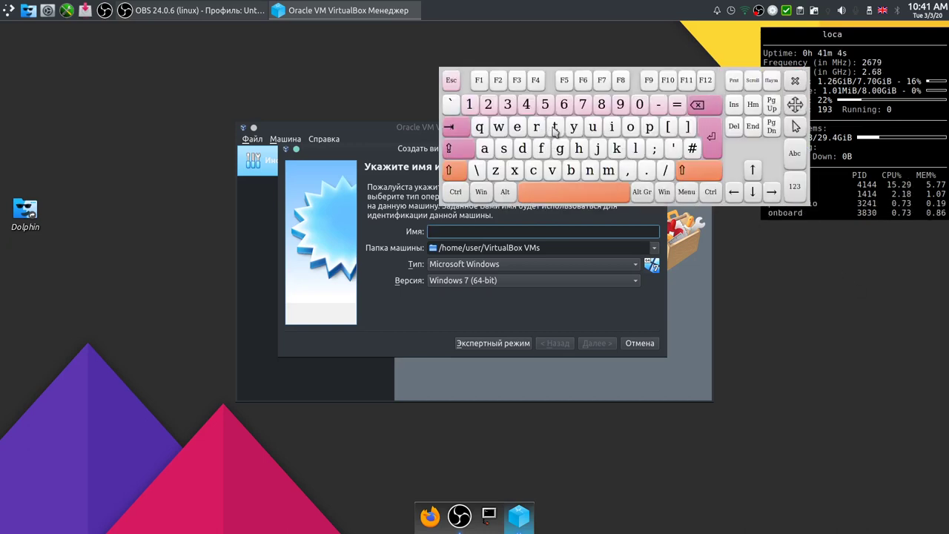
{"action": "left_click", "coordinate": [517, 129]}
{"action": "left_click", "coordinate": [508, 148]}
{"action": "left_click", "coordinate": [556, 127]}
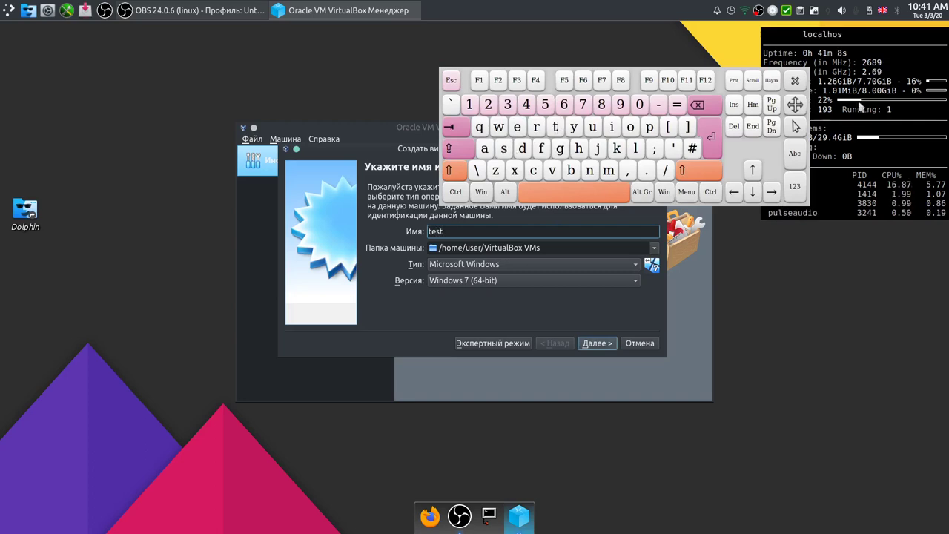
{"action": "left_click", "coordinate": [796, 82]}
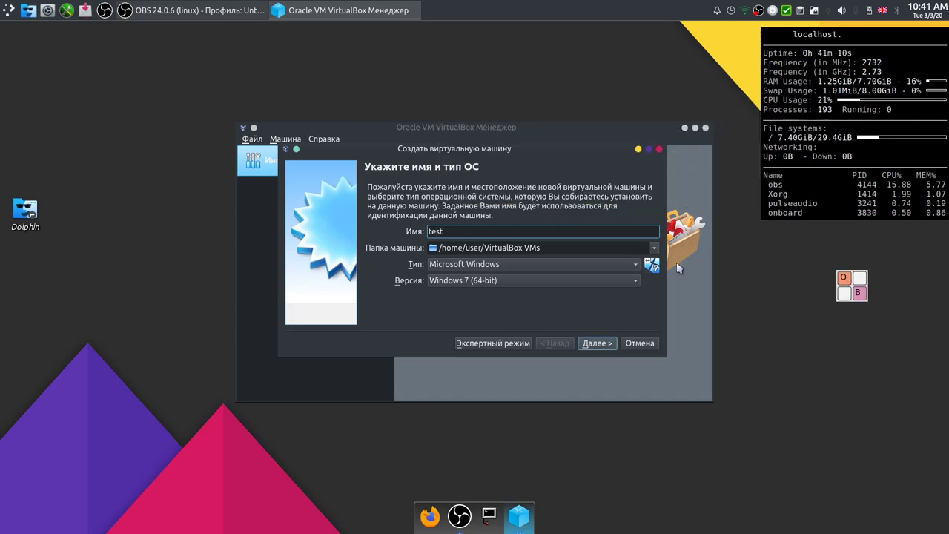
{"action": "left_click", "coordinate": [630, 265]}
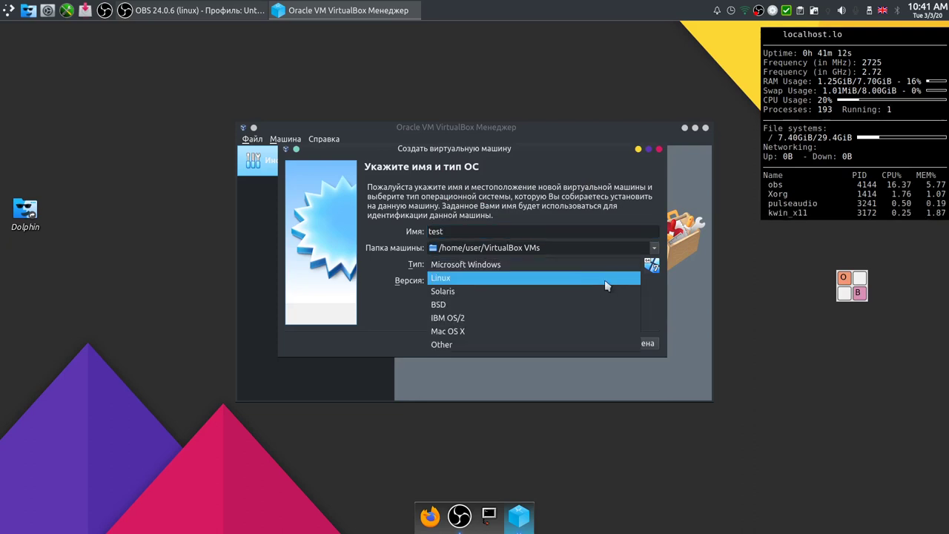
{"action": "left_click", "coordinate": [607, 280]}
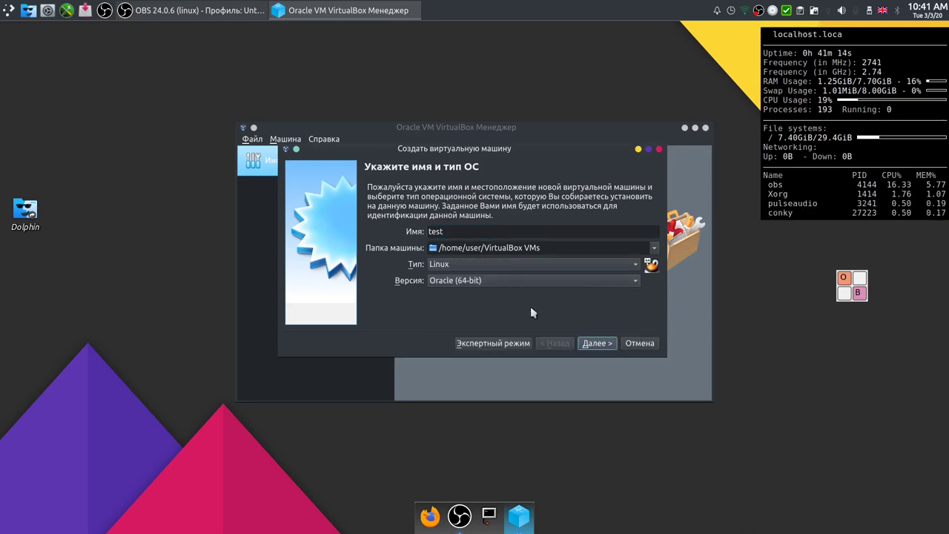
{"action": "left_click", "coordinate": [600, 345]}
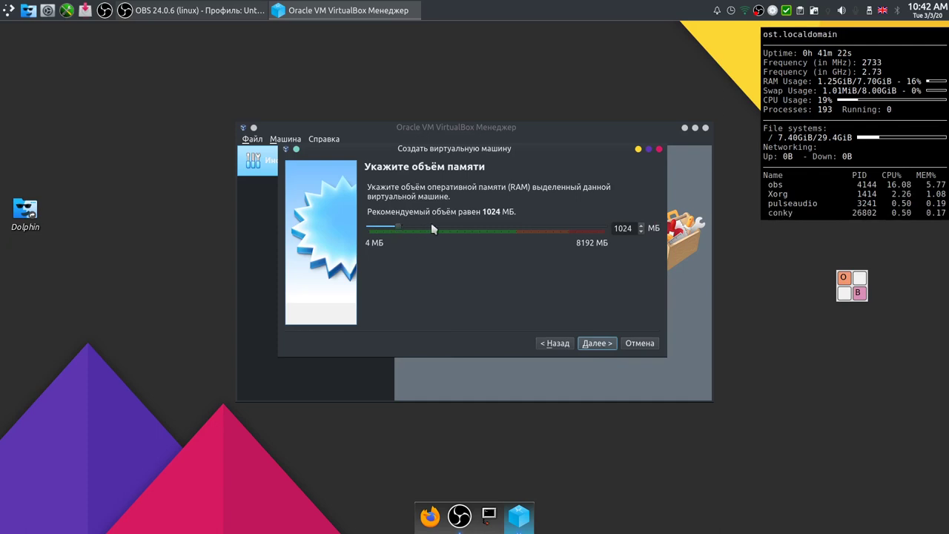
Give the new machine 3317 MB of memory and create a 12 GB dynamically allocated VDI hard disk for it.
{"action": "left_click_drag", "start_coordinate": [402, 229], "coordinate": [467, 239]}
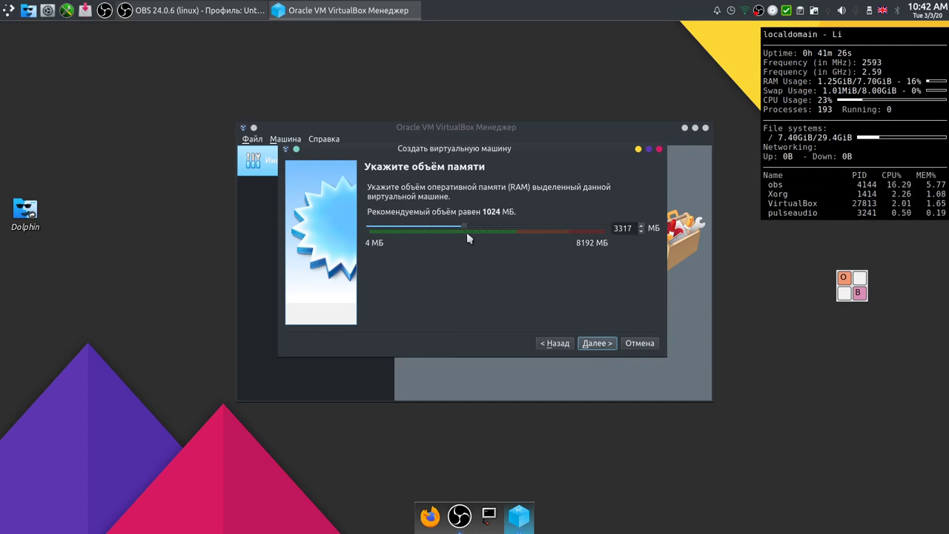
{"action": "left_click", "coordinate": [597, 344]}
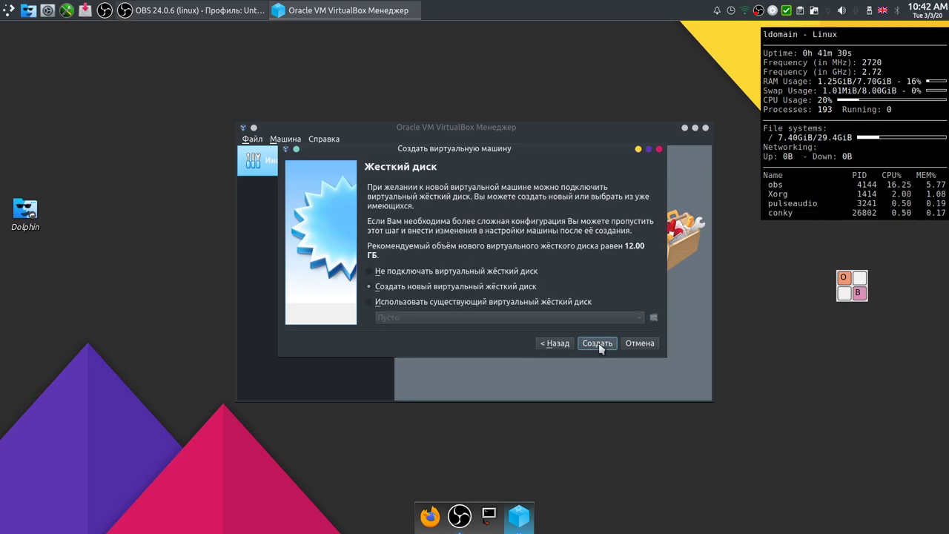
{"action": "left_click", "coordinate": [598, 344]}
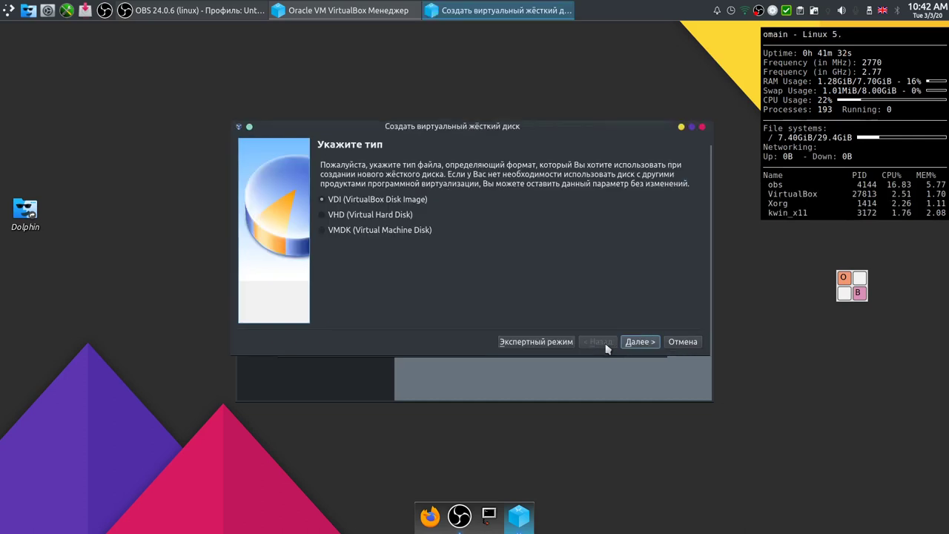
{"action": "left_click", "coordinate": [637, 344]}
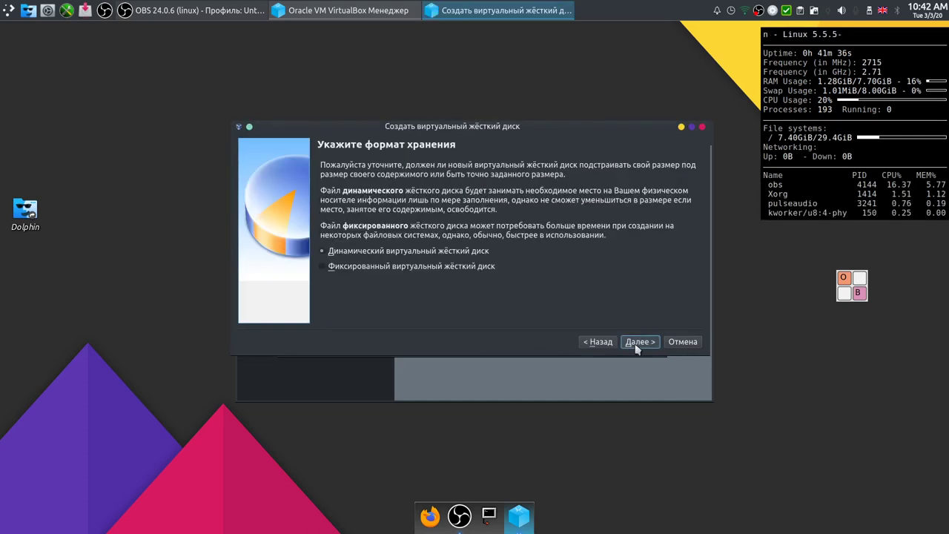
{"action": "left_click", "coordinate": [637, 345]}
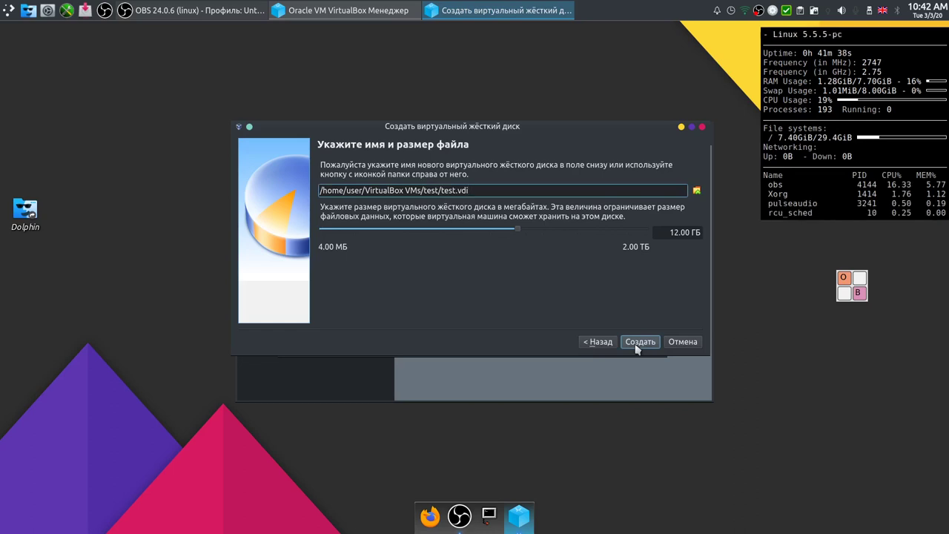
{"action": "left_click", "coordinate": [636, 346]}
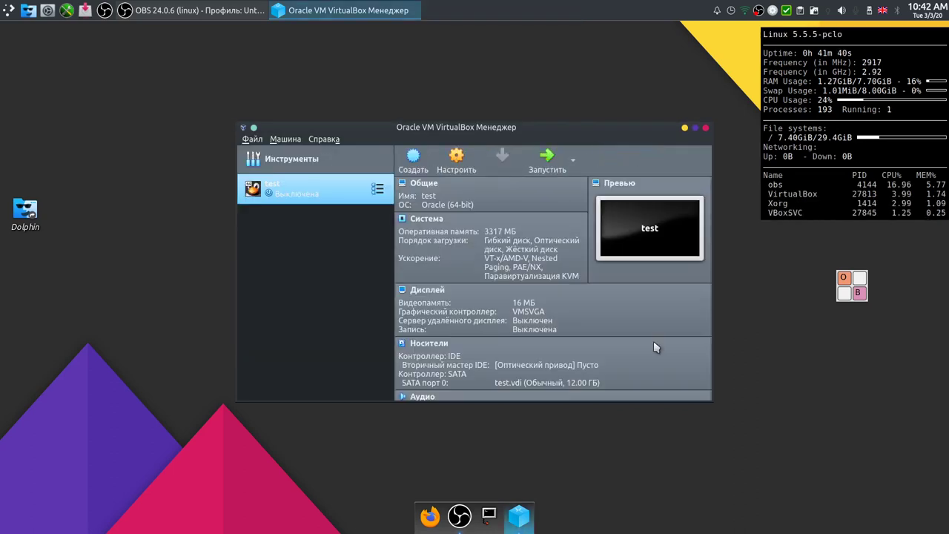
Configure the test machine with 2 processors, an 83% CPU load limit and 107 MB of video memory.
{"action": "left_click", "coordinate": [458, 165]}
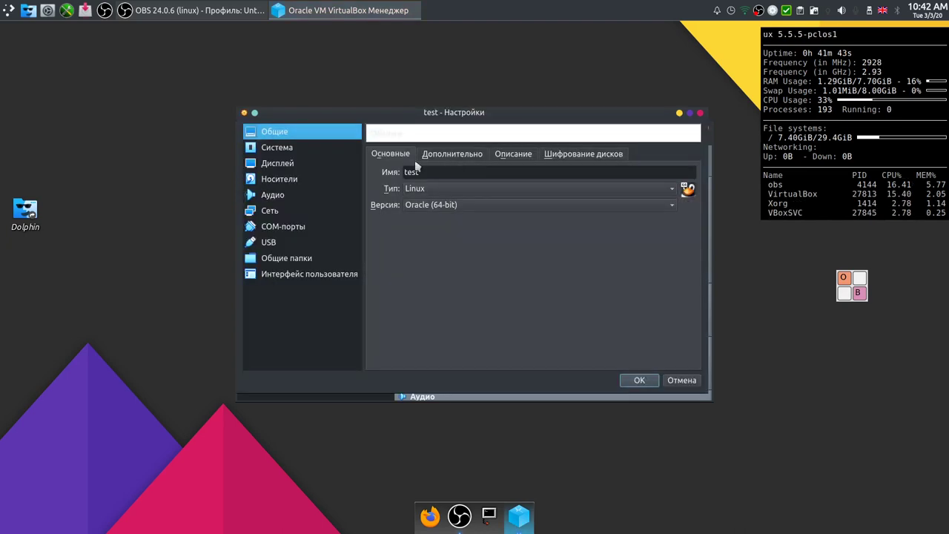
{"action": "left_click", "coordinate": [294, 149]}
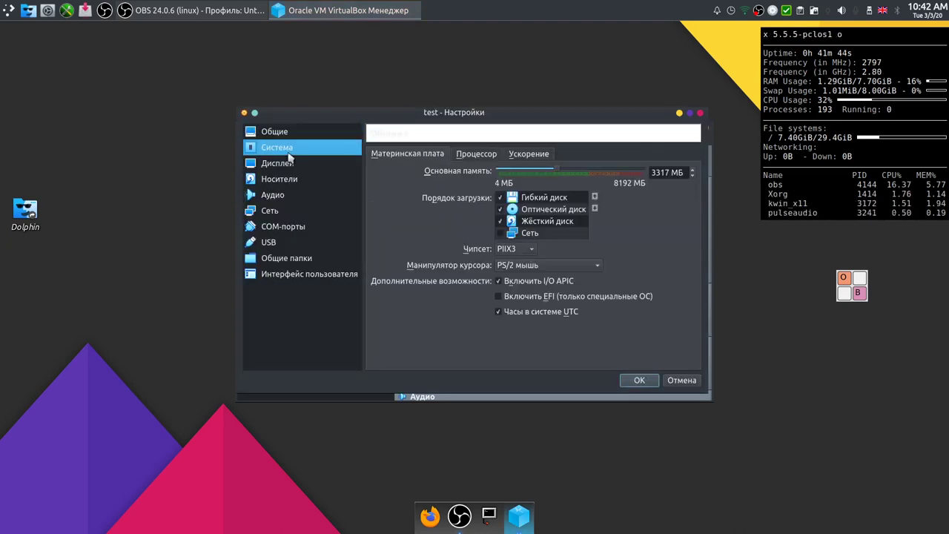
{"action": "left_click", "coordinate": [487, 156]}
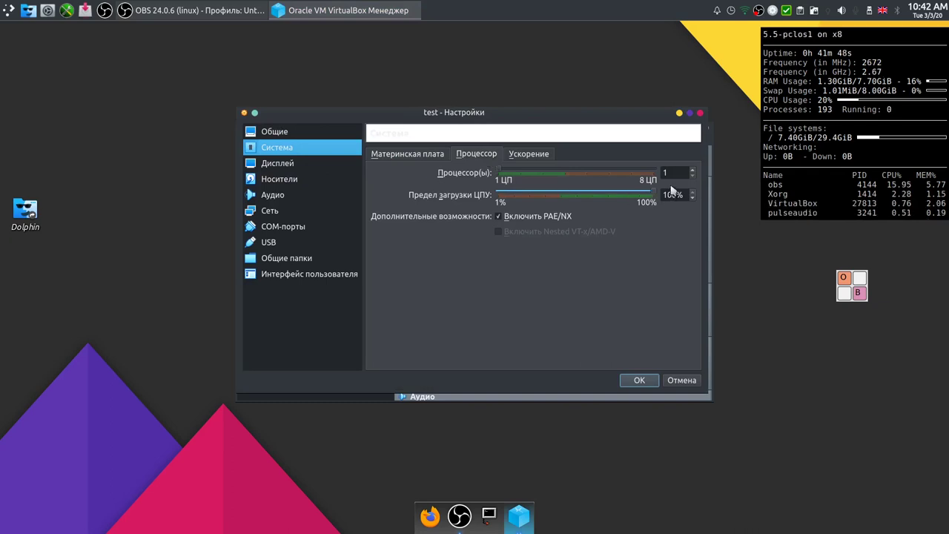
{"action": "left_click", "coordinate": [691, 170]}
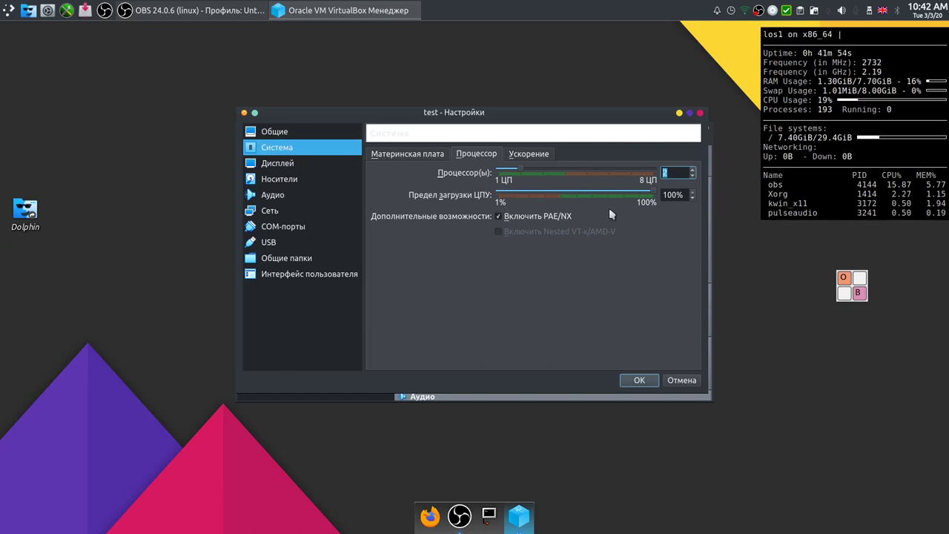
{"action": "left_click", "coordinate": [654, 197]}
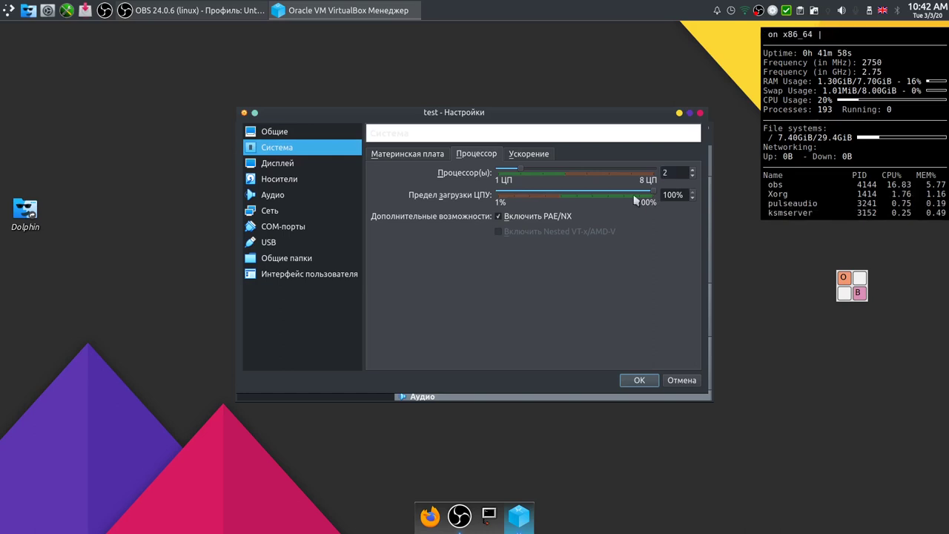
{"action": "left_click_drag", "start_coordinate": [654, 195], "coordinate": [626, 196]}
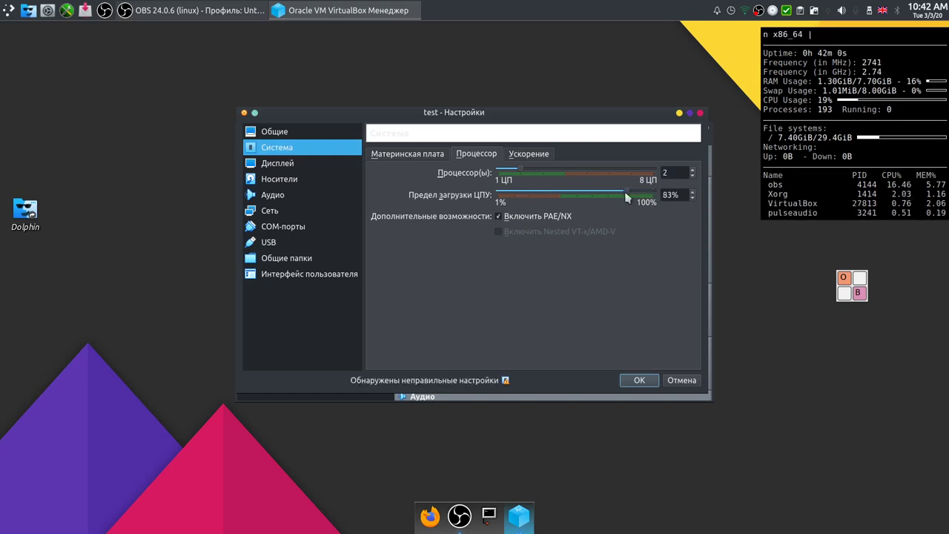
{"action": "left_click", "coordinate": [270, 165]}
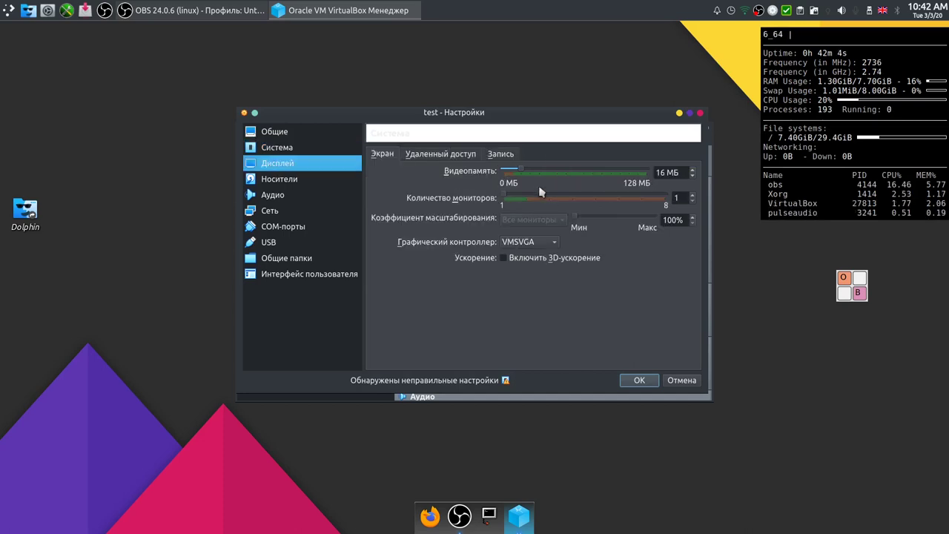
{"action": "left_click_drag", "start_coordinate": [524, 174], "coordinate": [623, 179]}
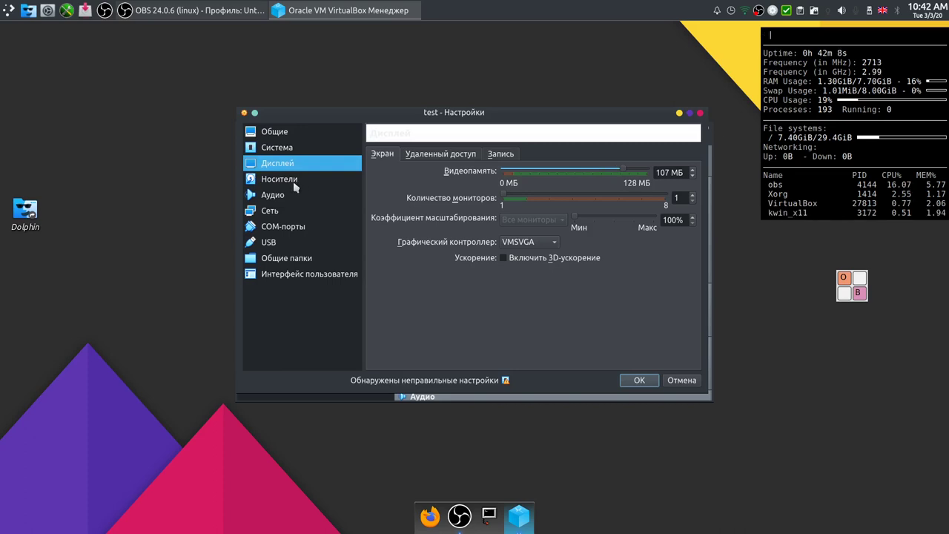
Attach livecd.iso from the home folder to the test machine's empty IDE optical drive and save the machine settings.
{"action": "left_click", "coordinate": [295, 182]}
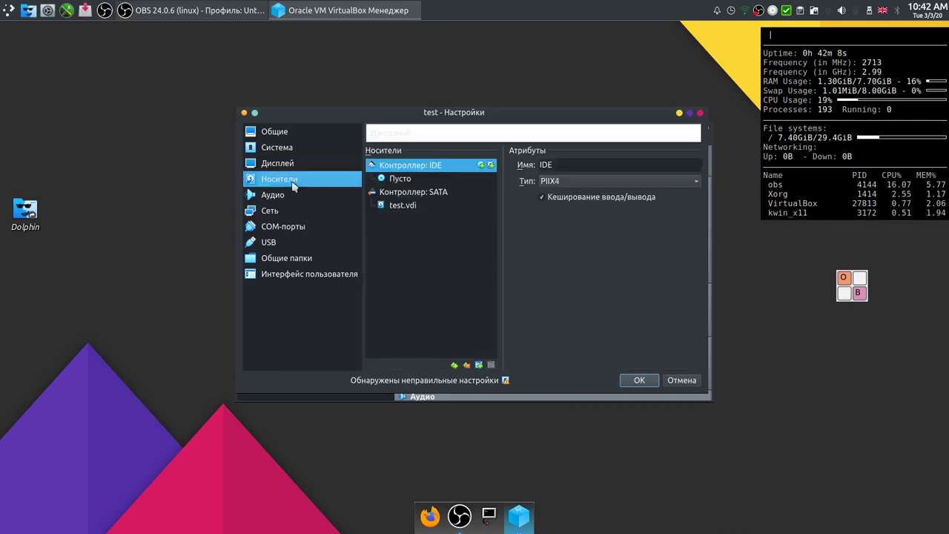
{"action": "left_click", "coordinate": [400, 181]}
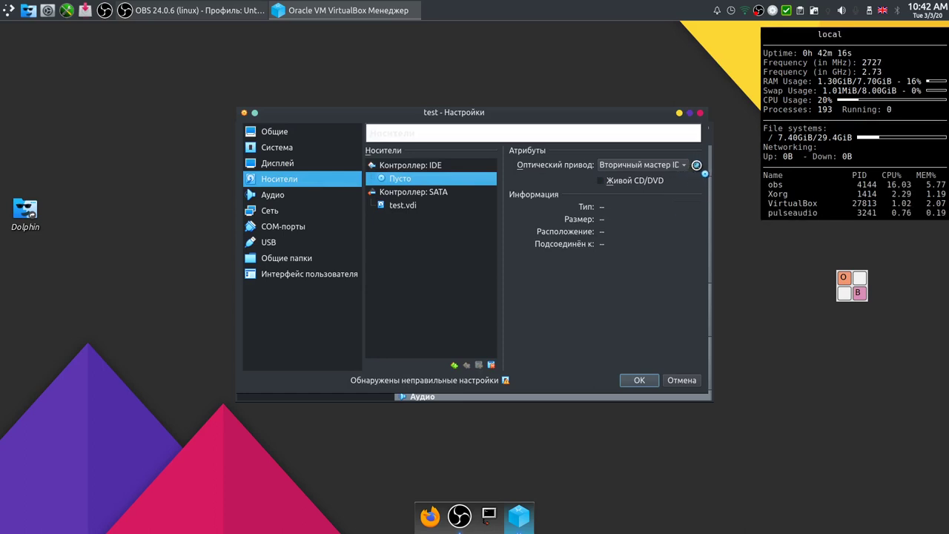
{"action": "left_click", "coordinate": [696, 166]}
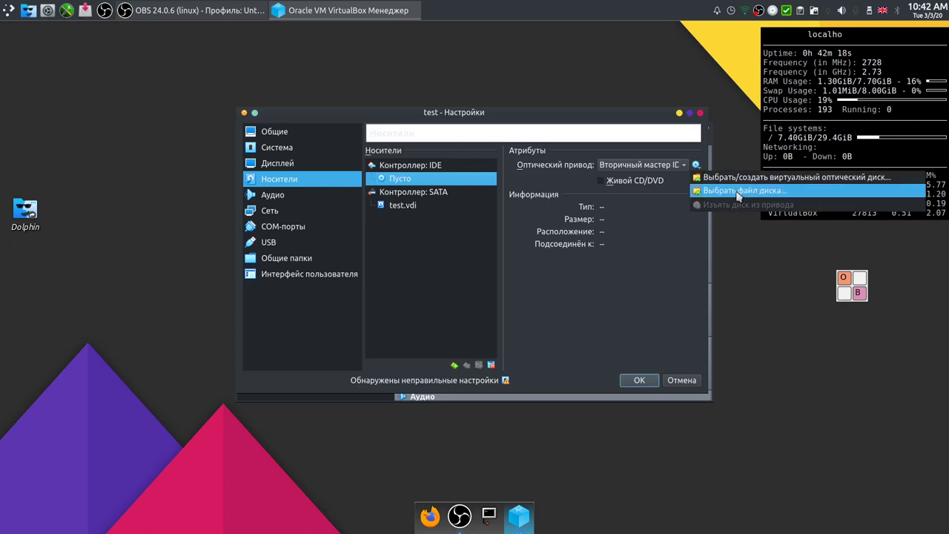
{"action": "left_click", "coordinate": [737, 193]}
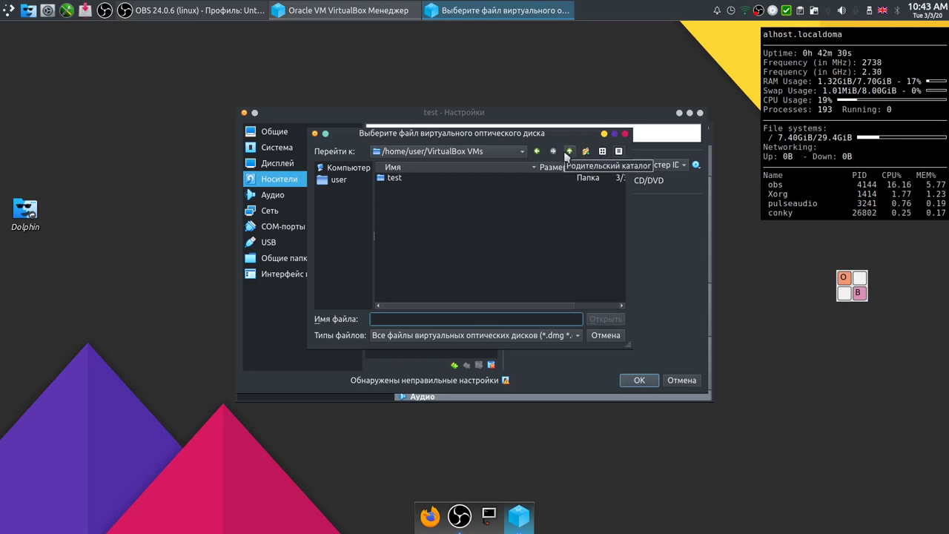
{"action": "left_click", "coordinate": [569, 153]}
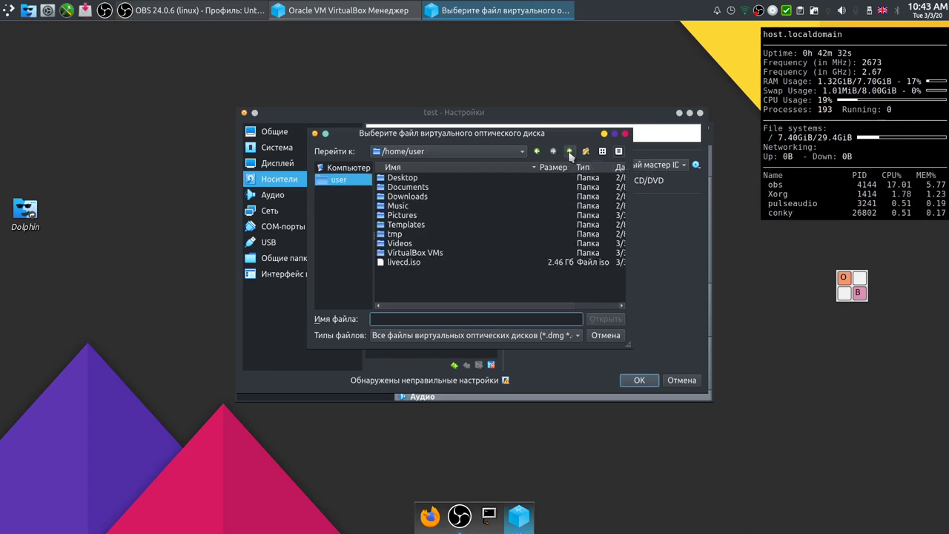
{"action": "double_click", "coordinate": [428, 262]}
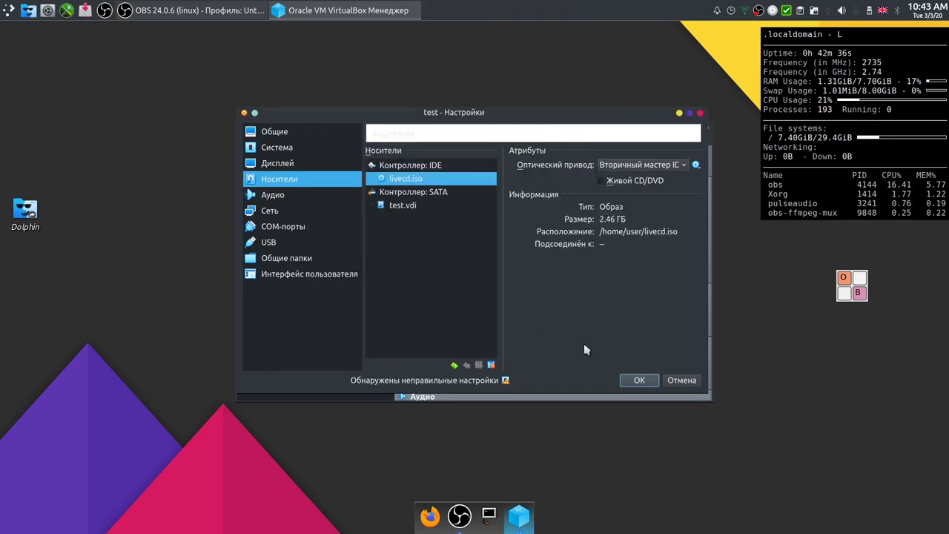
{"action": "left_click", "coordinate": [639, 380]}
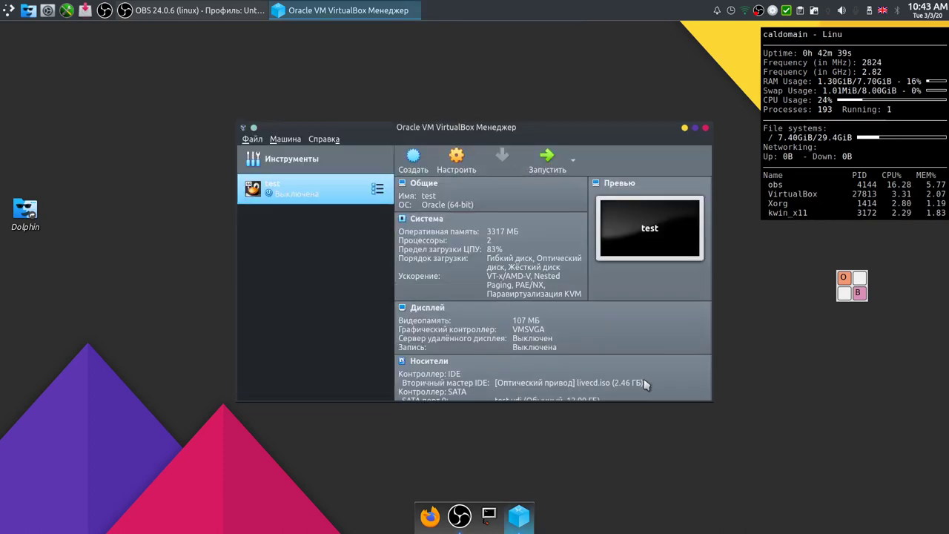
Start the test machine with livecd.iso as the startup disk and boot its LiveCD entry.
{"action": "left_click", "coordinate": [549, 159]}
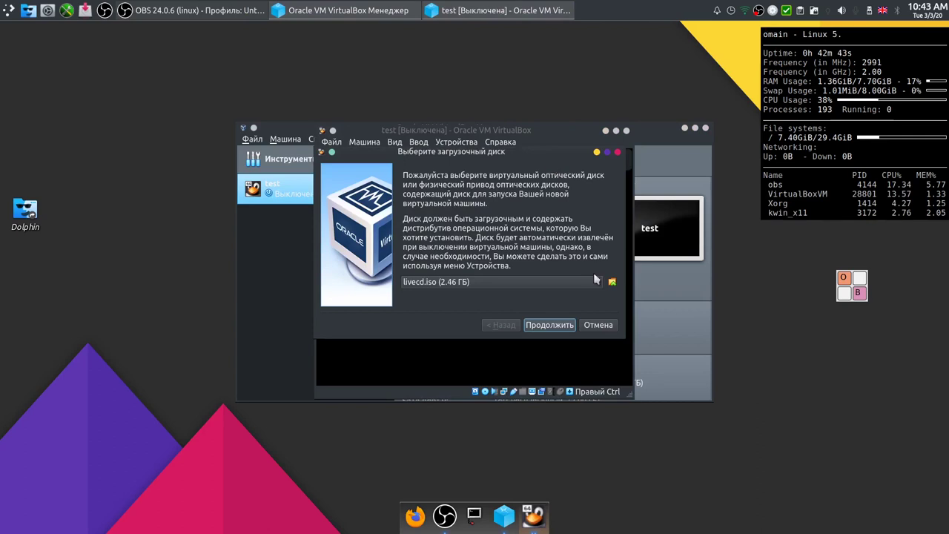
{"action": "left_click", "coordinate": [559, 325]}
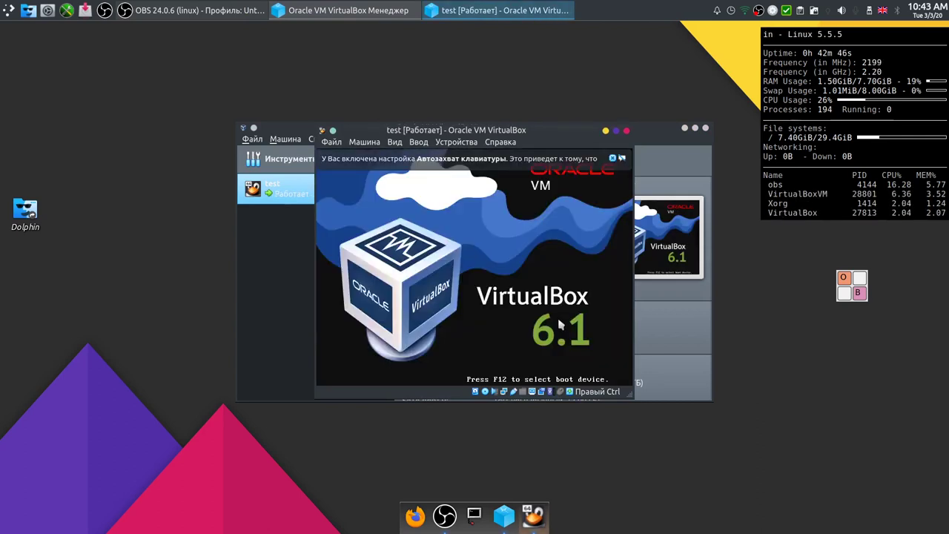
{"action": "left_click", "coordinate": [621, 159]}
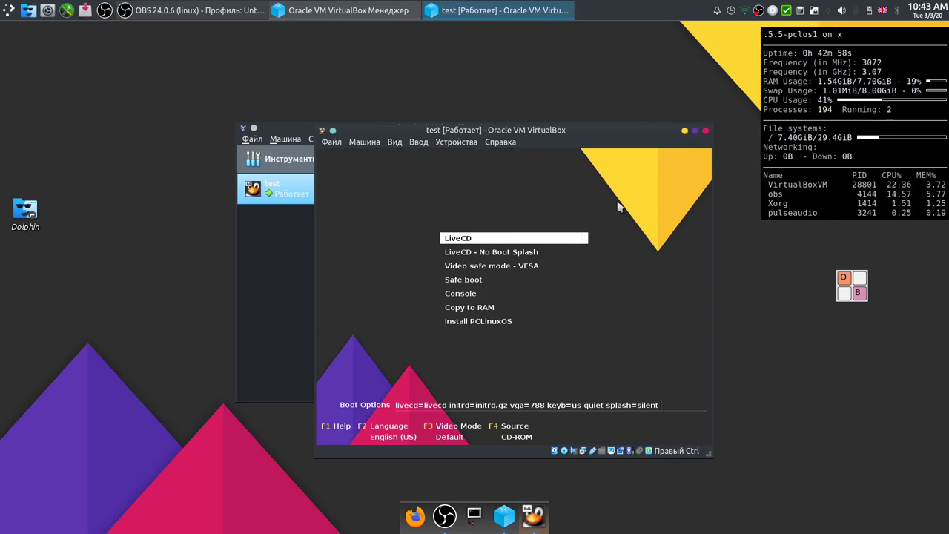
{"action": "key", "text": "Return"}
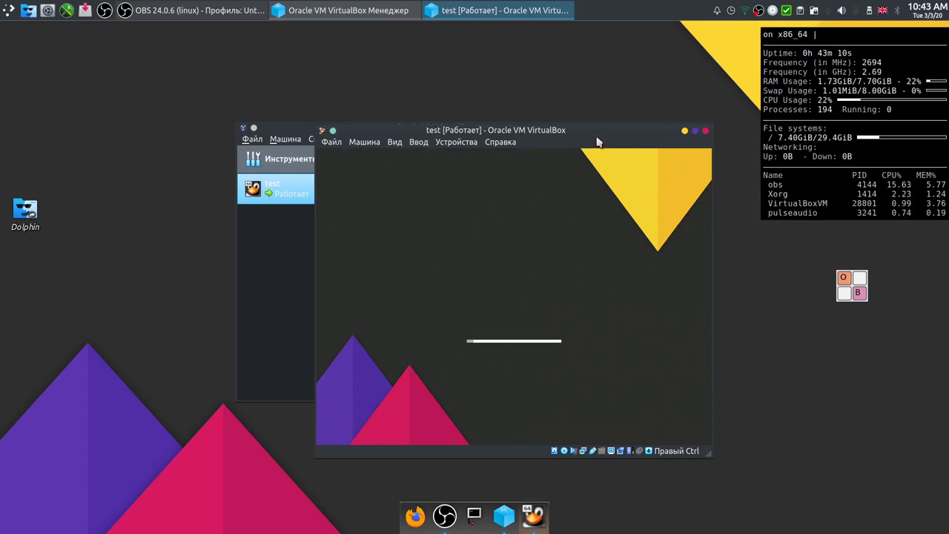
Move the running test machine's window toward the desktop's upper-left area and enlarge it slightly.
{"action": "left_click_drag", "start_coordinate": [609, 132], "coordinate": [403, 62]}
{"action": "mouse_move", "coordinate": [506, 387]}
{"action": "left_mouse_down"}
{"action": "mouse_move", "coordinate": [632, 462]}
{"action": "mouse_move", "coordinate": [519, 395]}
{"action": "left_mouse_up"}
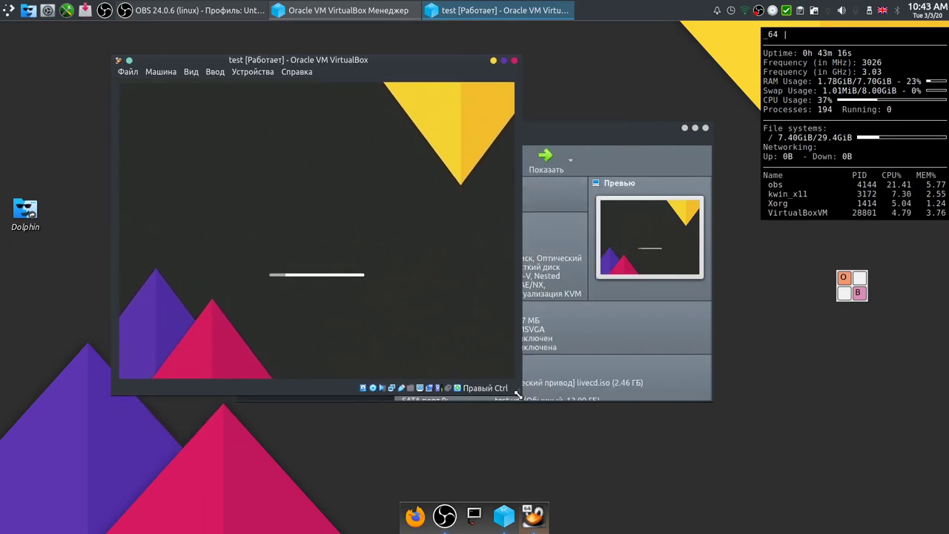
Minimize the VirtualBox Manager window and dismiss the mouse-integration notice in the running test machine.
{"action": "left_click", "coordinate": [686, 129]}
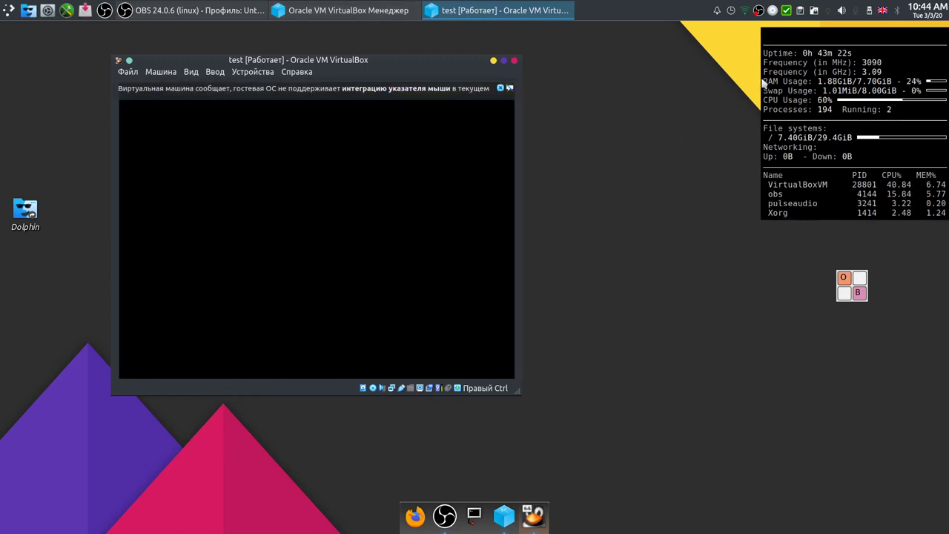
{"action": "left_click", "coordinate": [510, 87]}
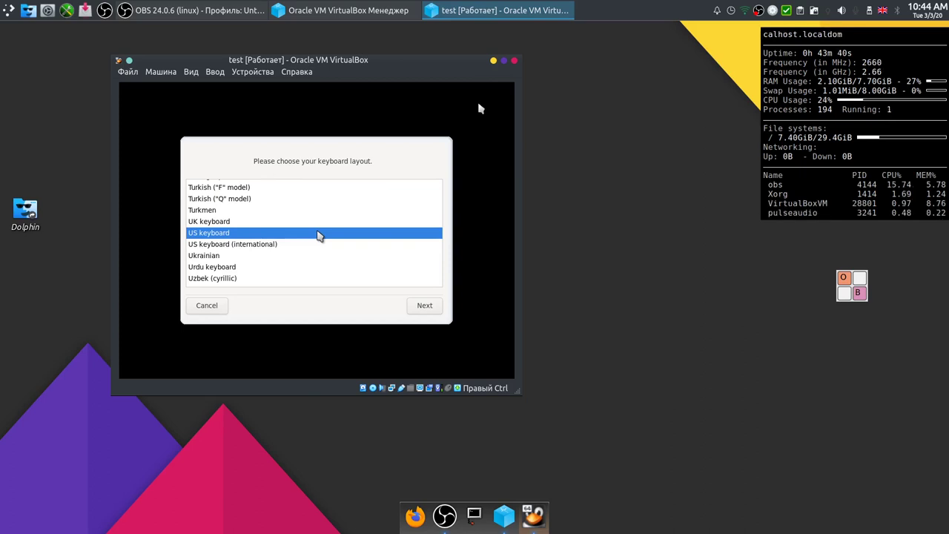
Choose the UK keyboard layout for the live session and log in as user with the mouse captured by the guest.
{"action": "key", "text": "Up"}
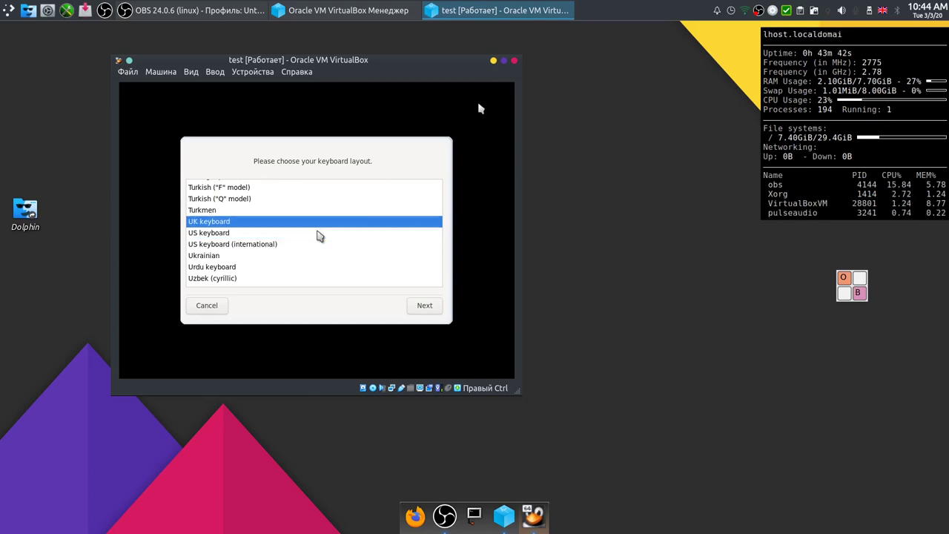
{"action": "key", "text": "Return"}
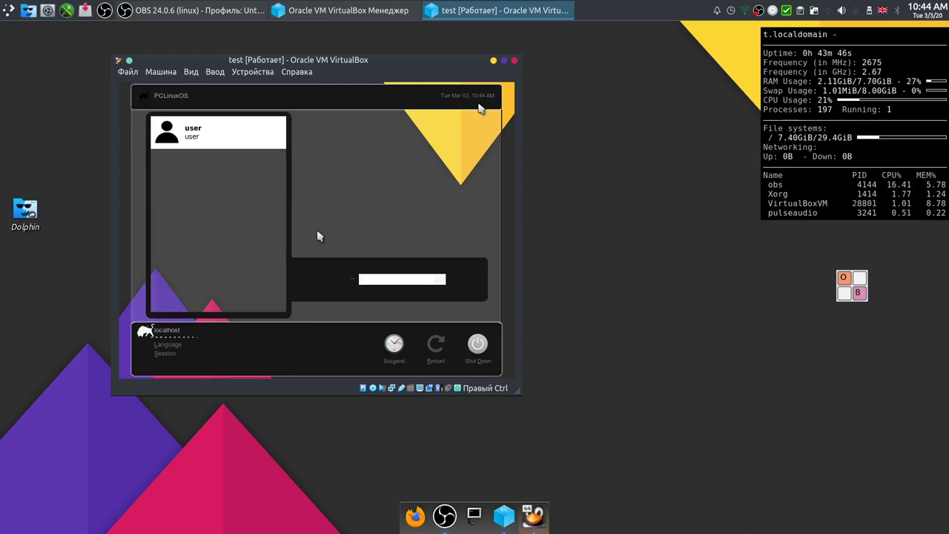
{"action": "left_click", "coordinate": [238, 126]}
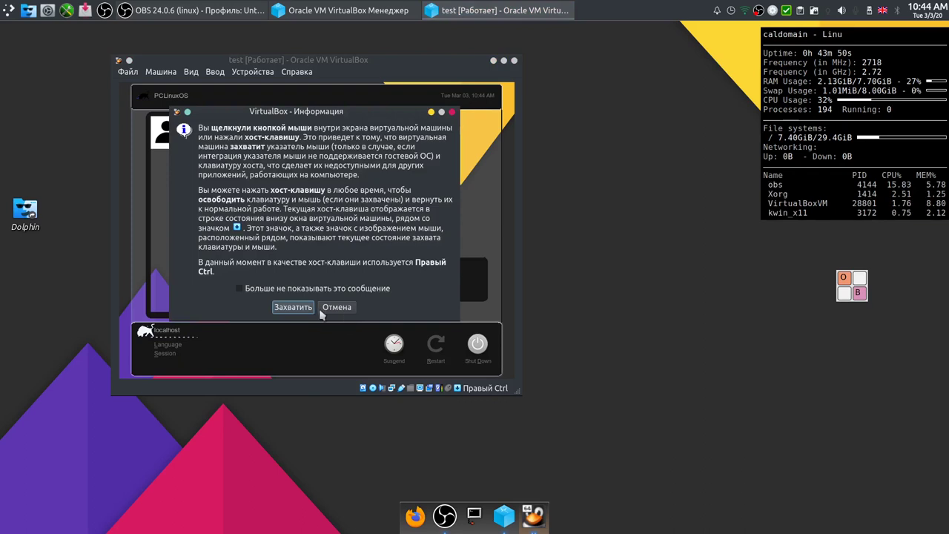
{"action": "left_click", "coordinate": [293, 307]}
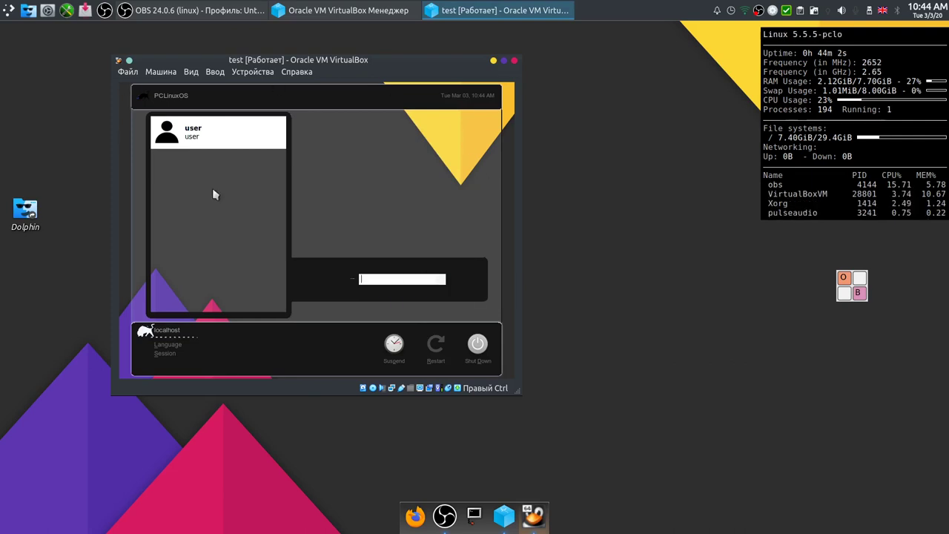
{"action": "left_click", "coordinate": [226, 139]}
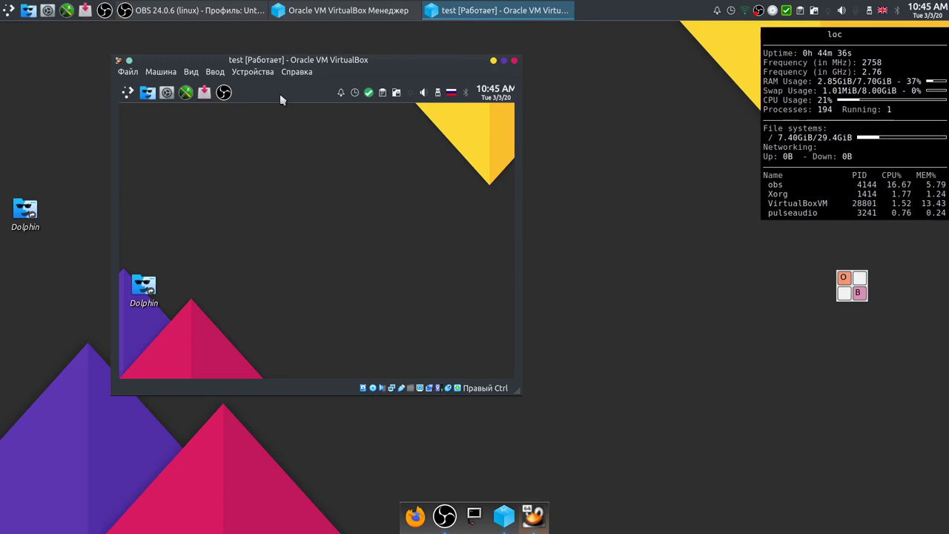
Launch LibreOffice 6.4 Writer in the guest to check its interface language and close it.
{"action": "left_click", "coordinate": [129, 93]}
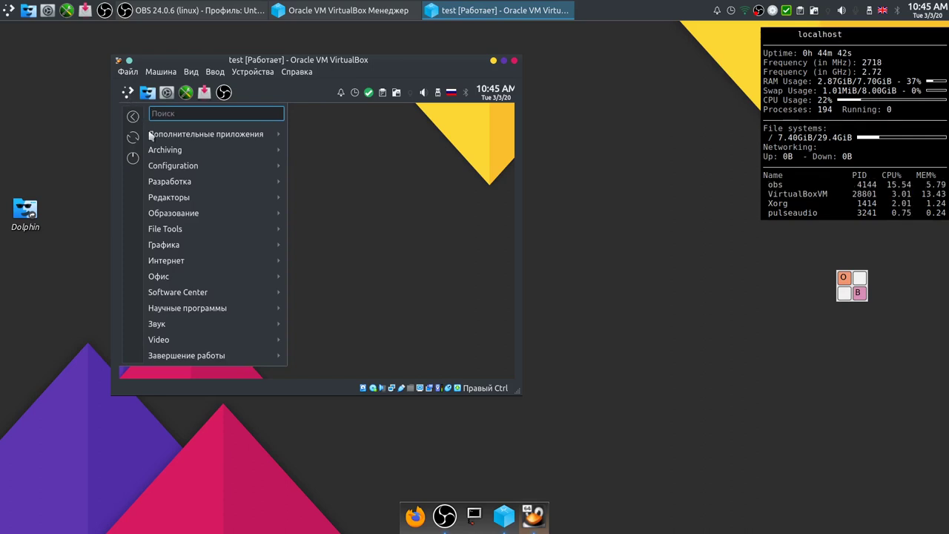
{"action": "mouse_move", "coordinate": [218, 282]}
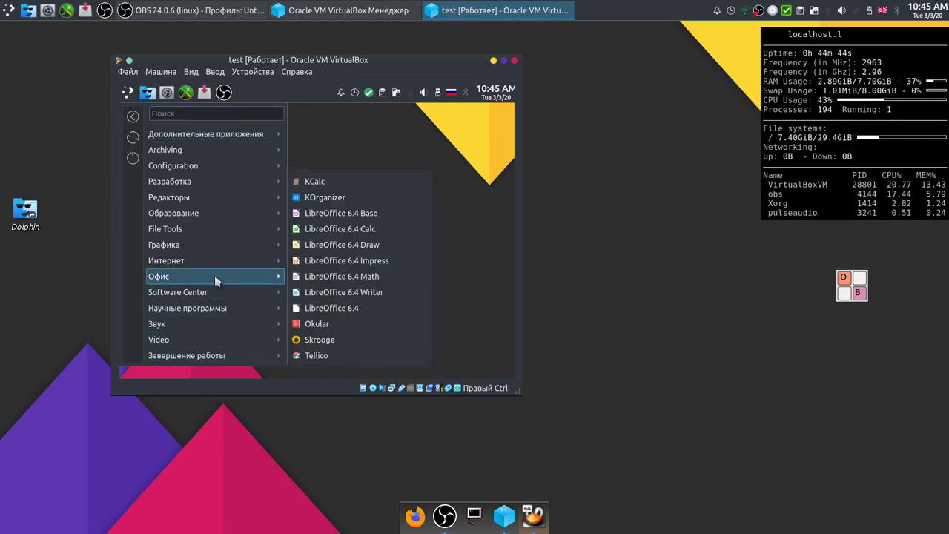
{"action": "left_click", "coordinate": [321, 295]}
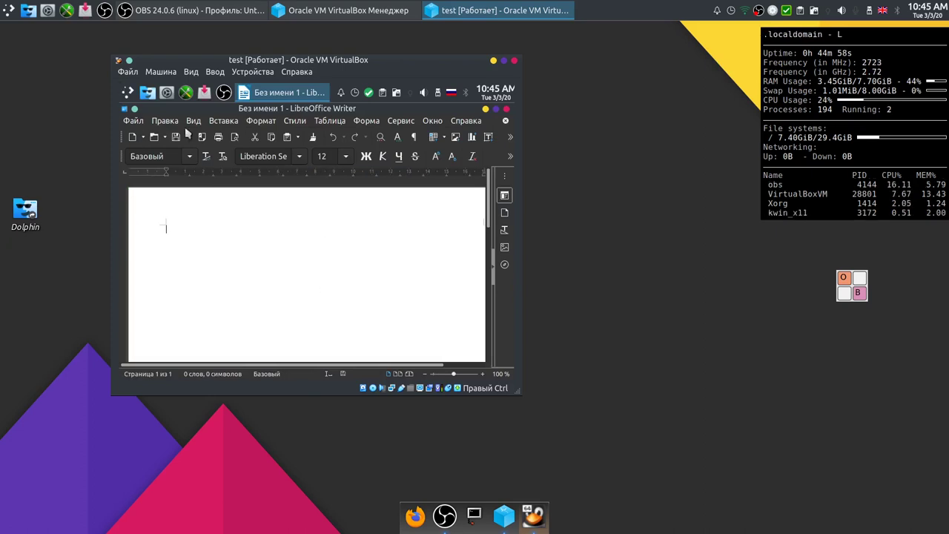
{"action": "left_click", "coordinate": [507, 109]}
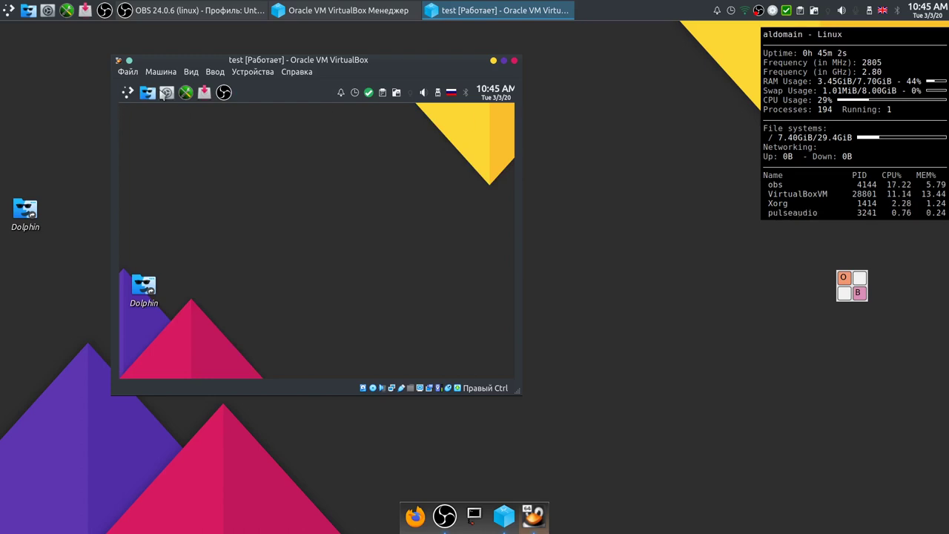
Examine the applications in the guest's Video category.
{"action": "left_click", "coordinate": [134, 95]}
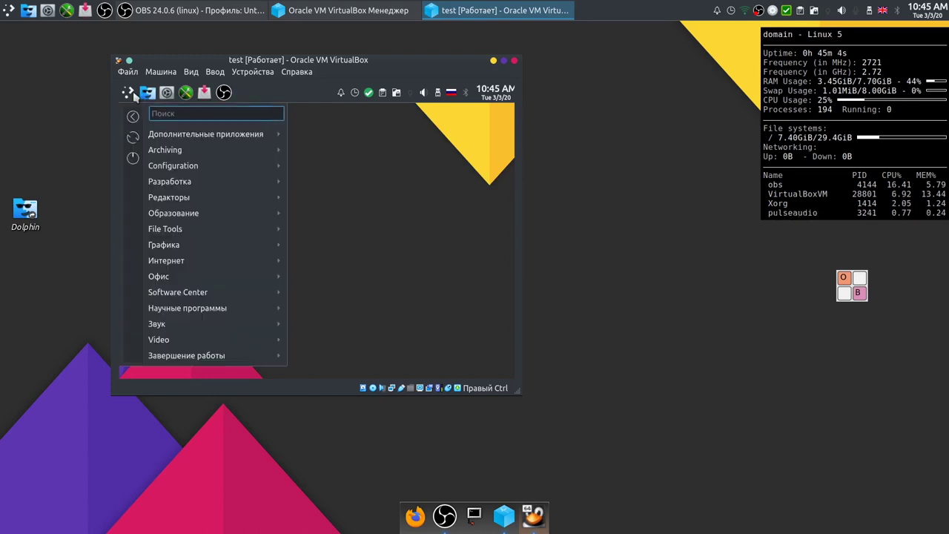
{"action": "mouse_move", "coordinate": [209, 347]}
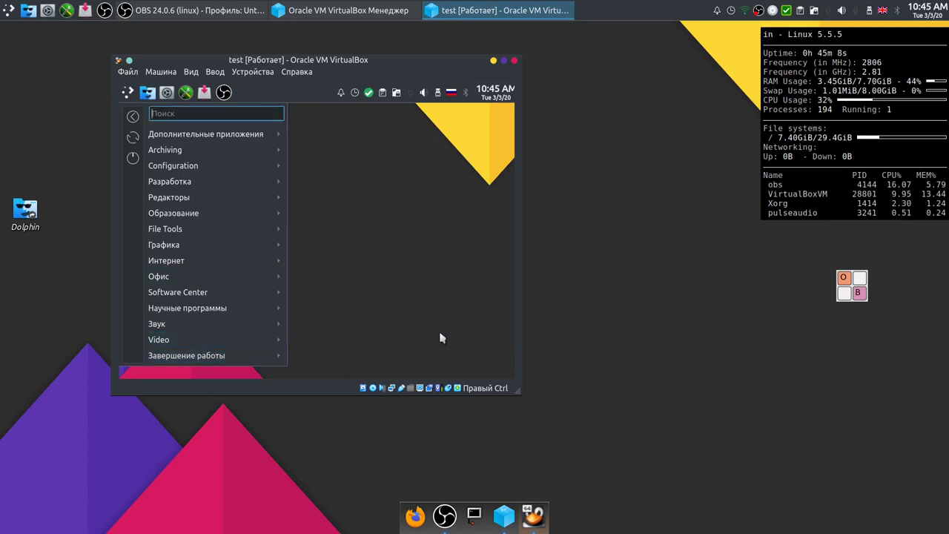
{"action": "mouse_move", "coordinate": [278, 340]}
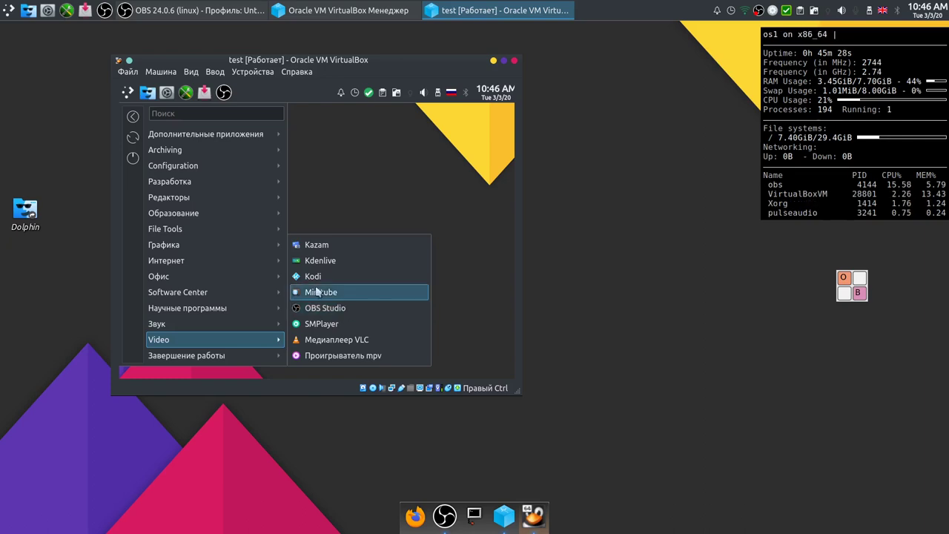
{"action": "left_click", "coordinate": [226, 118]}
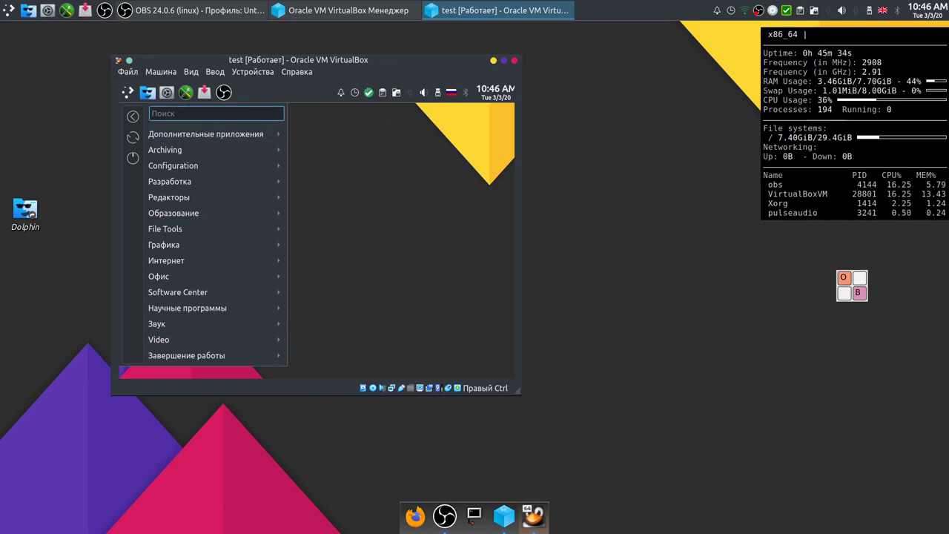
{"action": "type", "text": "м"}
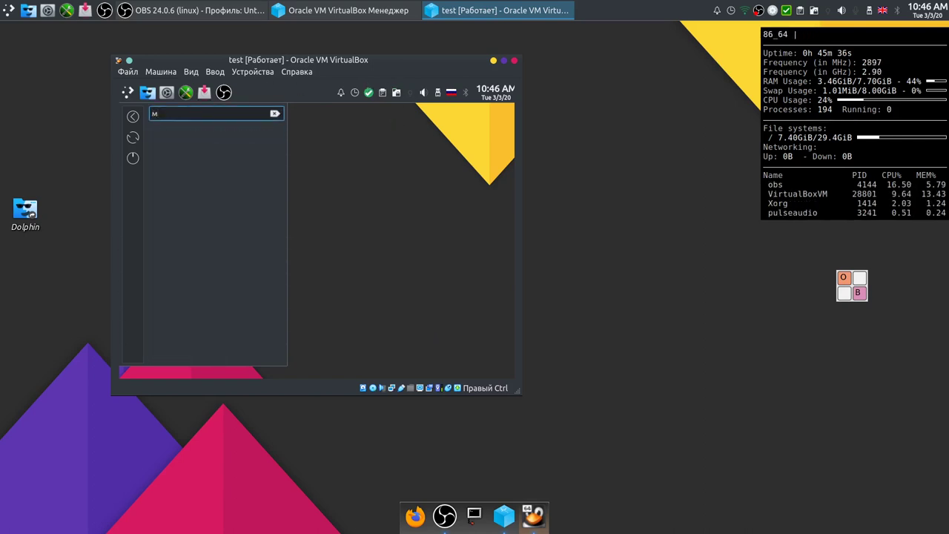
{"action": "type", "text": "шк"}
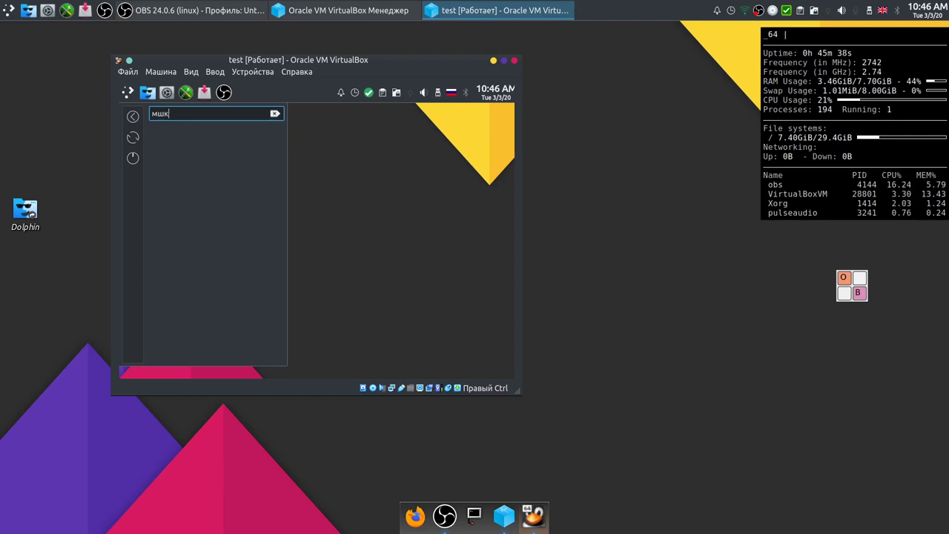
{"action": "type", "text": "е"}
{"action": "key", "text": "BackSpace"}
{"action": "key", "text": "BackSpace"}
{"action": "key", "text": "BackSpace"}
{"action": "key", "text": "BackSpace"}
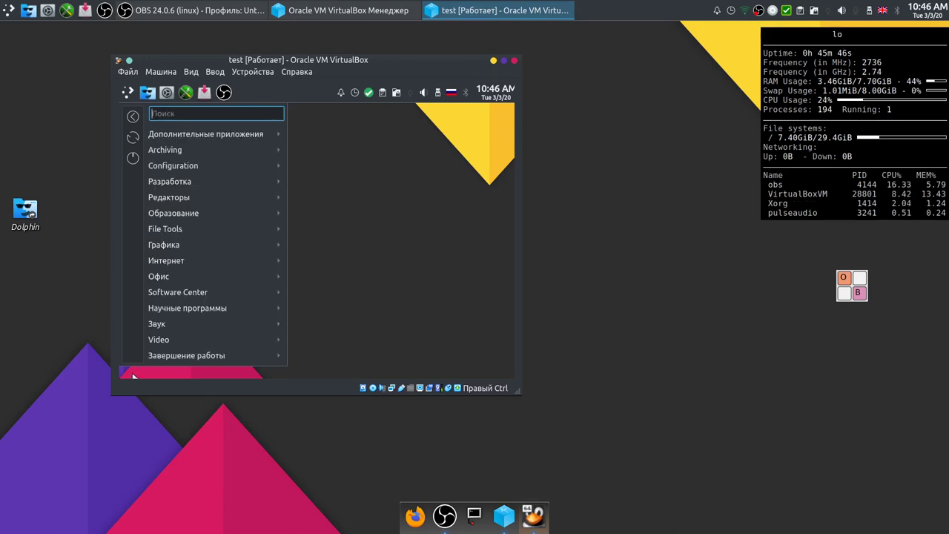
Switch the guest's keyboard layout to English, search its applications for "virt" and clear the search.
{"action": "left_click", "coordinate": [451, 92]}
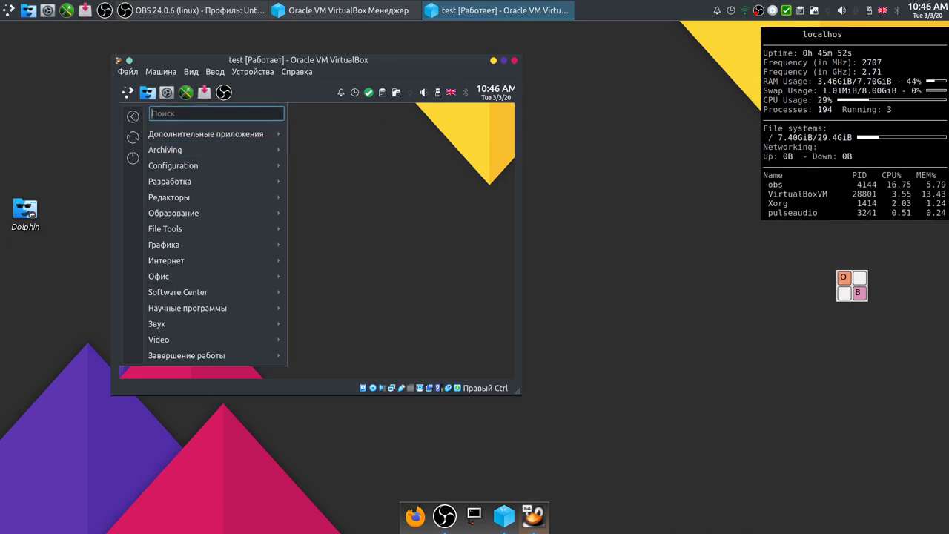
{"action": "type", "text": "v"}
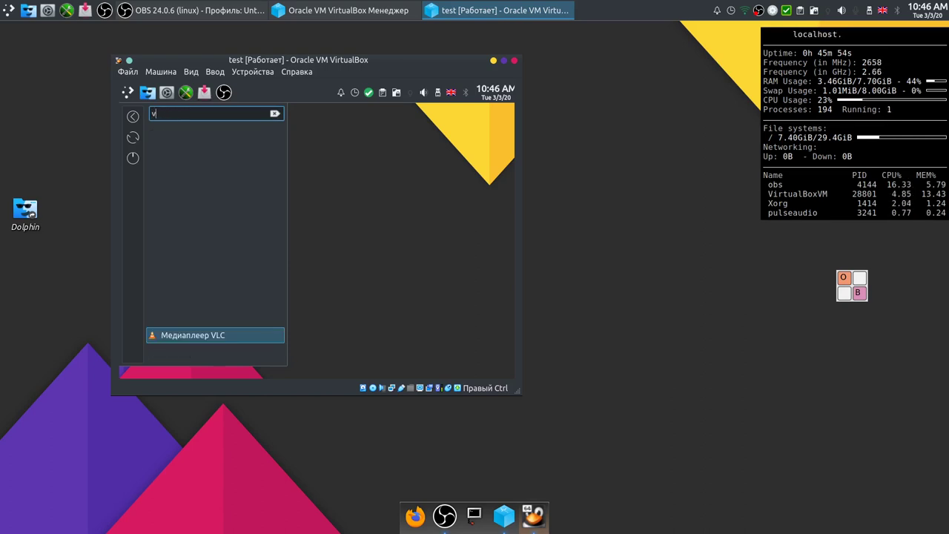
{"action": "type", "text": "irt"}
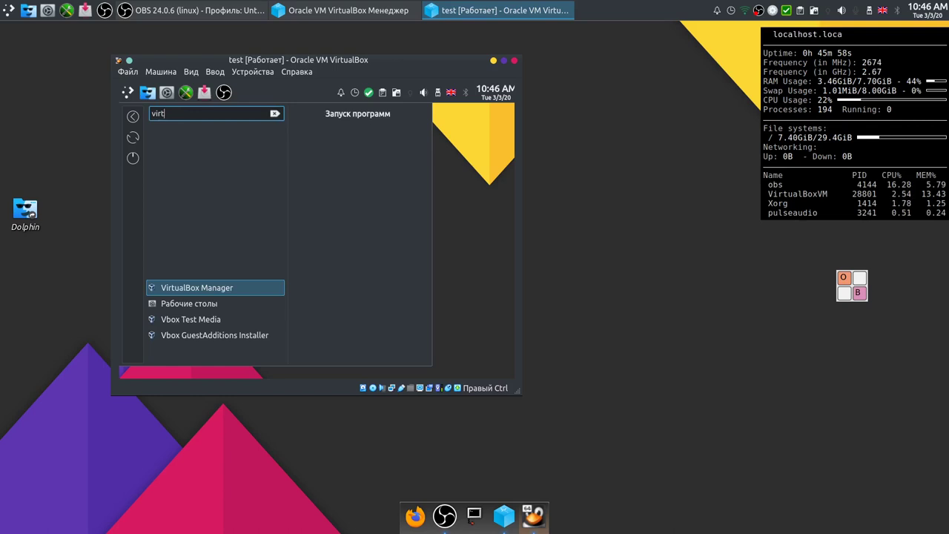
{"action": "key", "text": "BackSpace"}
{"action": "key", "text": "BackSpace"}
{"action": "key", "text": "BackSpace"}
{"action": "key", "text": "BackSpace"}
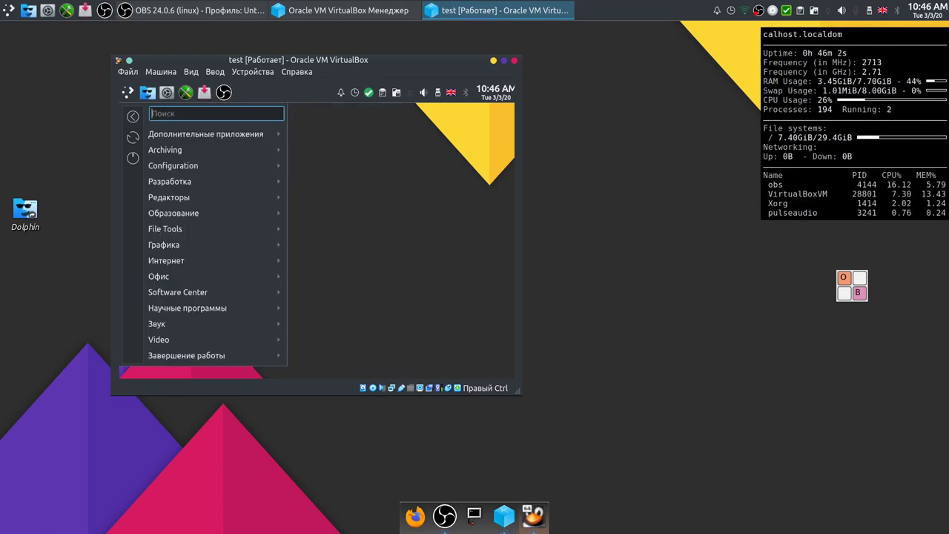
Search the guest's applications for "plan" and launch the Plank dock.
{"action": "type", "text": "p"}
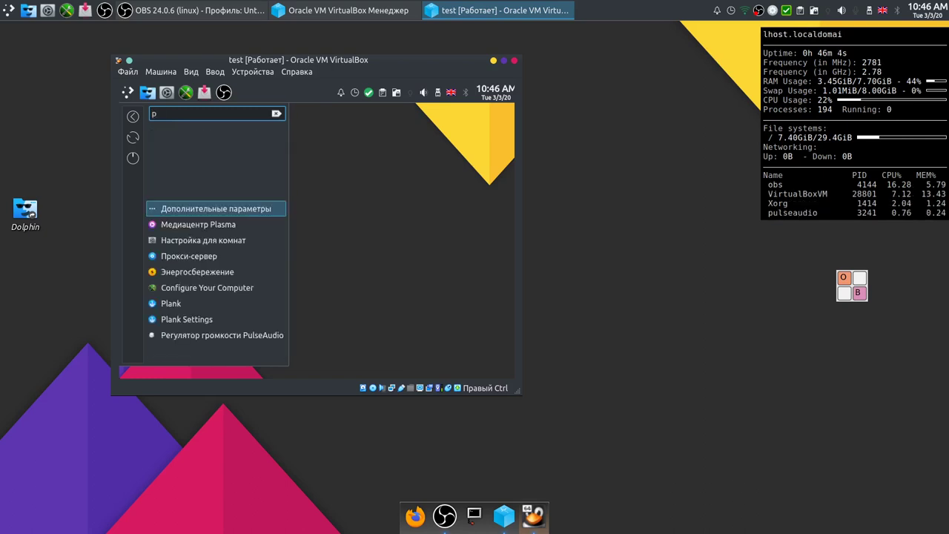
{"action": "type", "text": "la"}
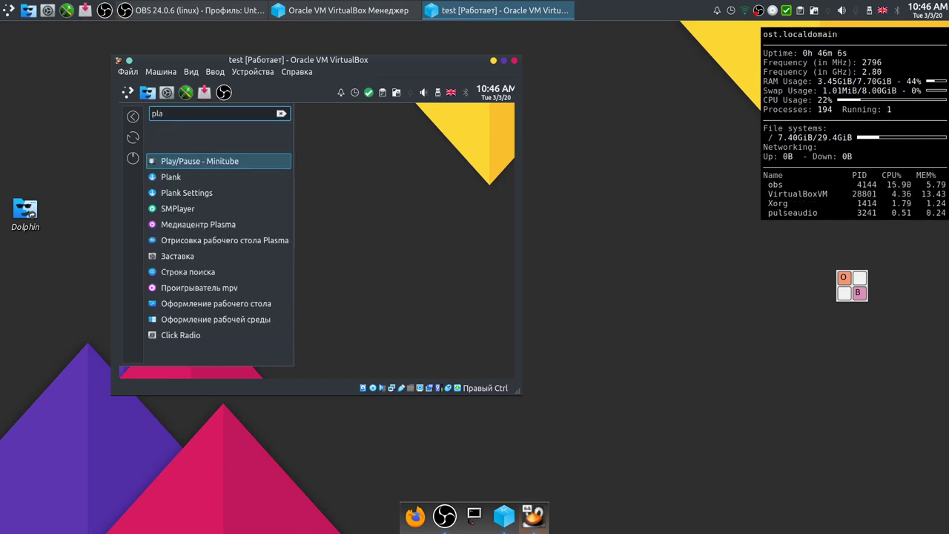
{"action": "type", "text": "n"}
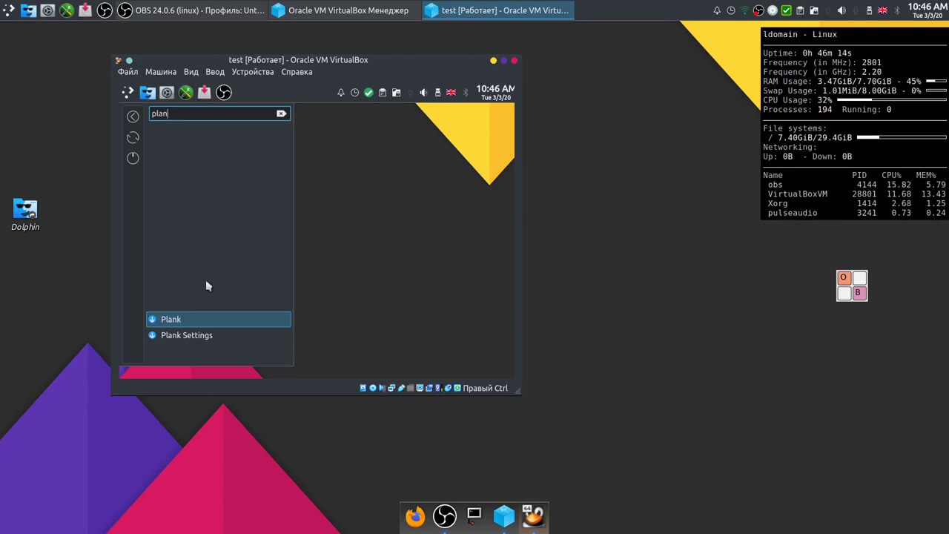
{"action": "left_click", "coordinate": [217, 321]}
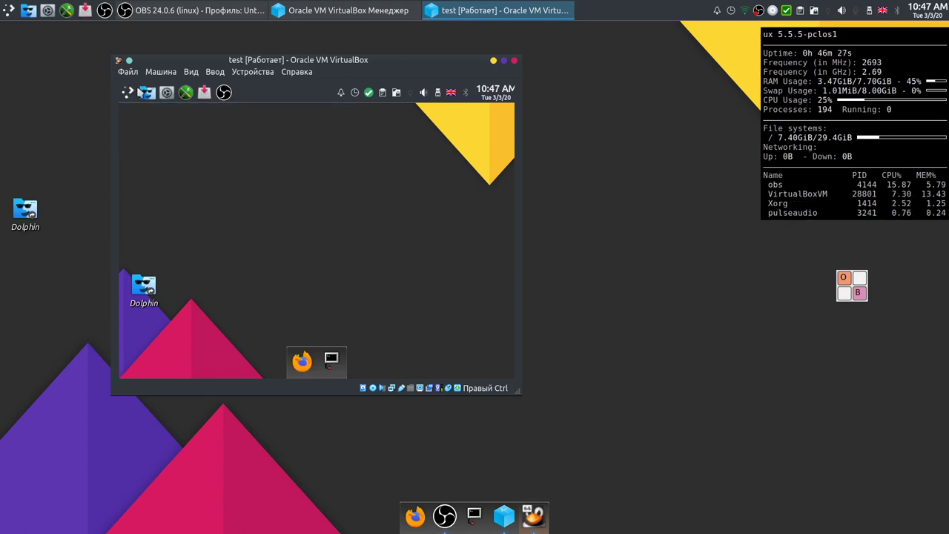
Look through the guest's Configuration applications, search for "virt" and close the application launcher.
{"action": "left_click", "coordinate": [129, 93]}
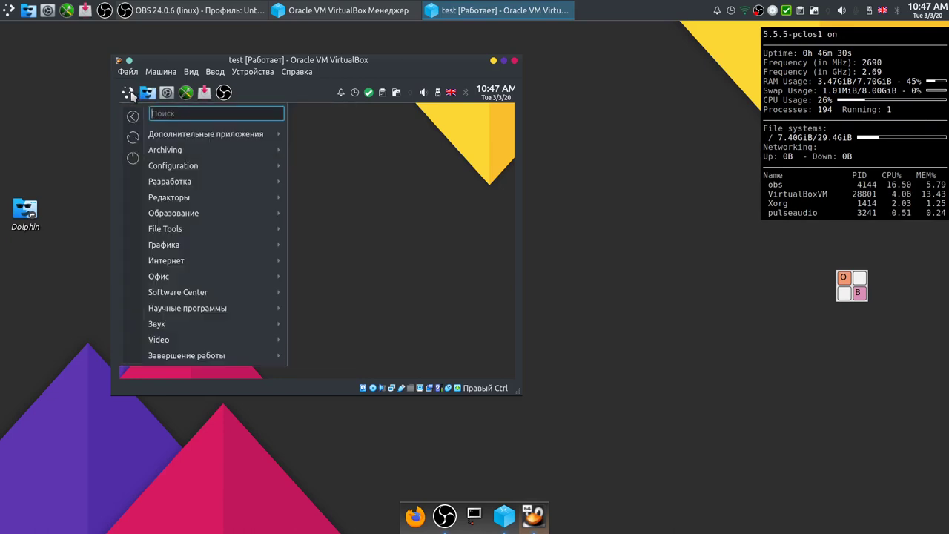
{"action": "mouse_move", "coordinate": [183, 185]}
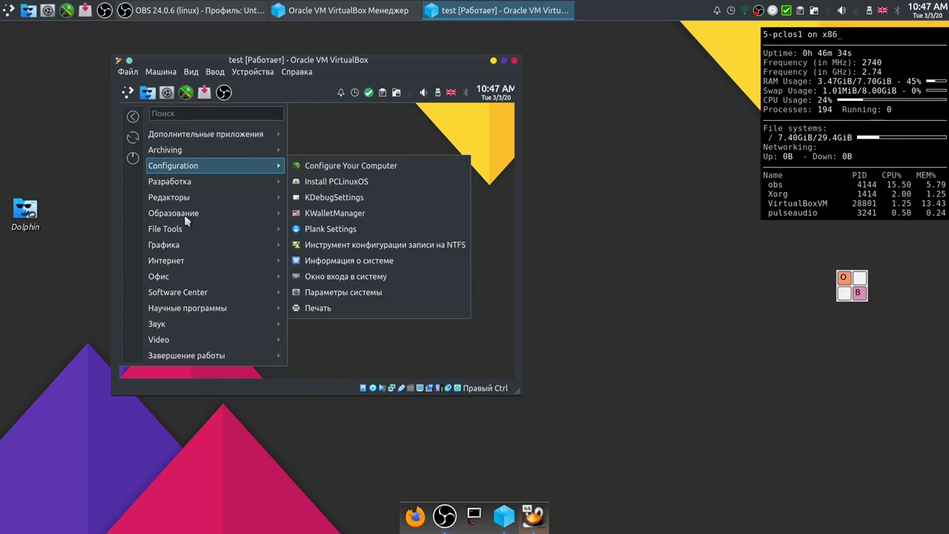
{"action": "type", "text": "virt"}
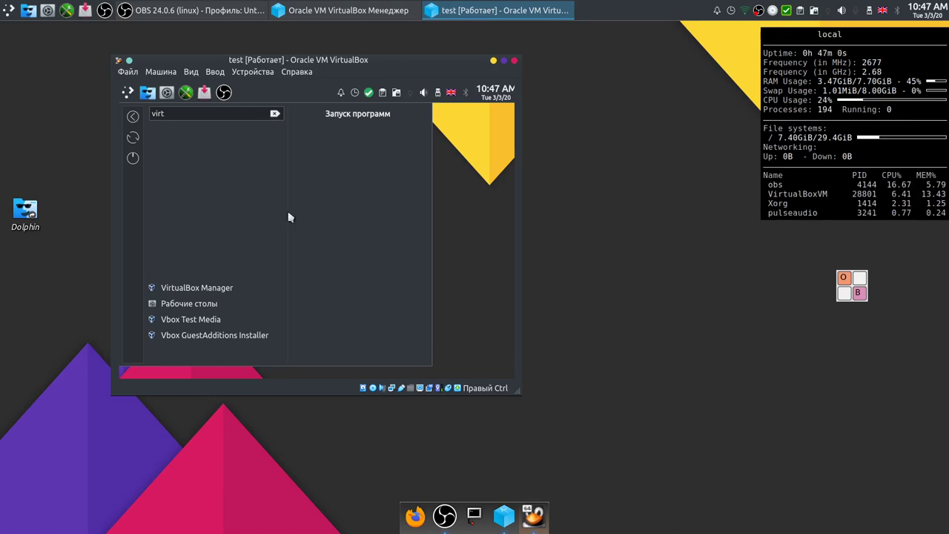
{"action": "left_click", "coordinate": [493, 309]}
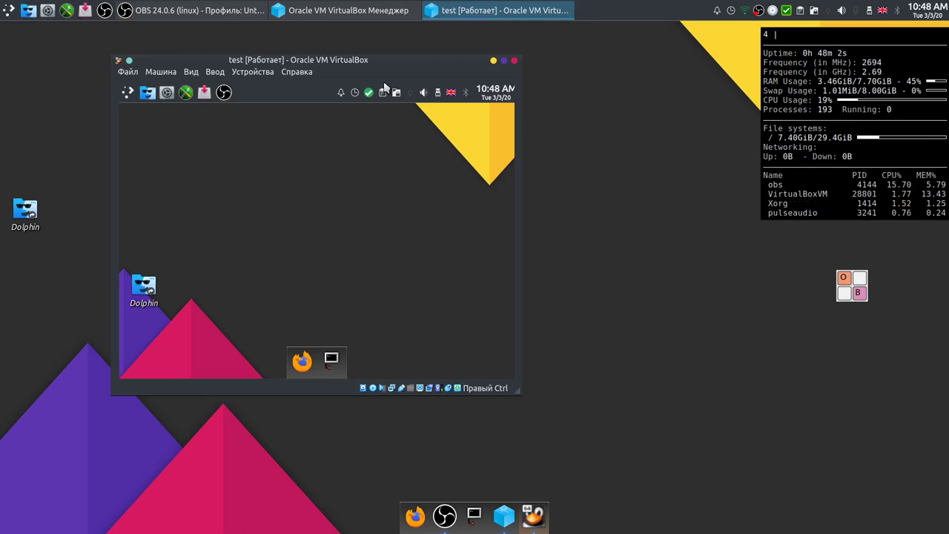
Shut down the guest system, confirming the power-off and the LiveCD removal.
{"action": "left_click", "coordinate": [127, 97]}
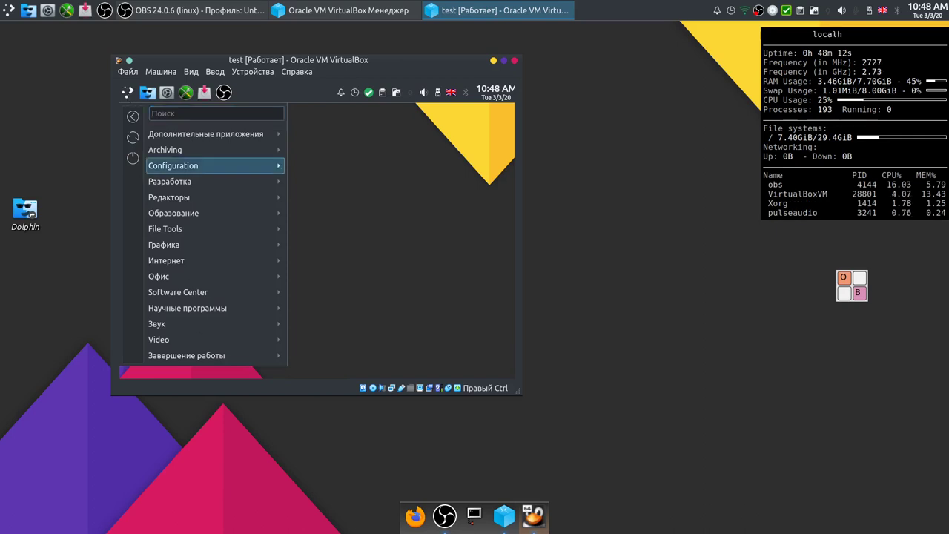
{"action": "mouse_move", "coordinate": [218, 356]}
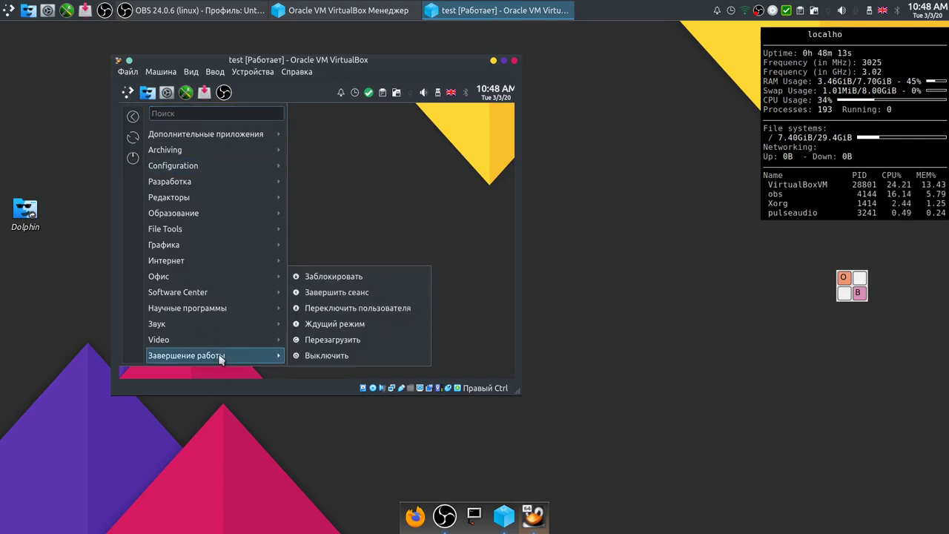
{"action": "left_click", "coordinate": [375, 356]}
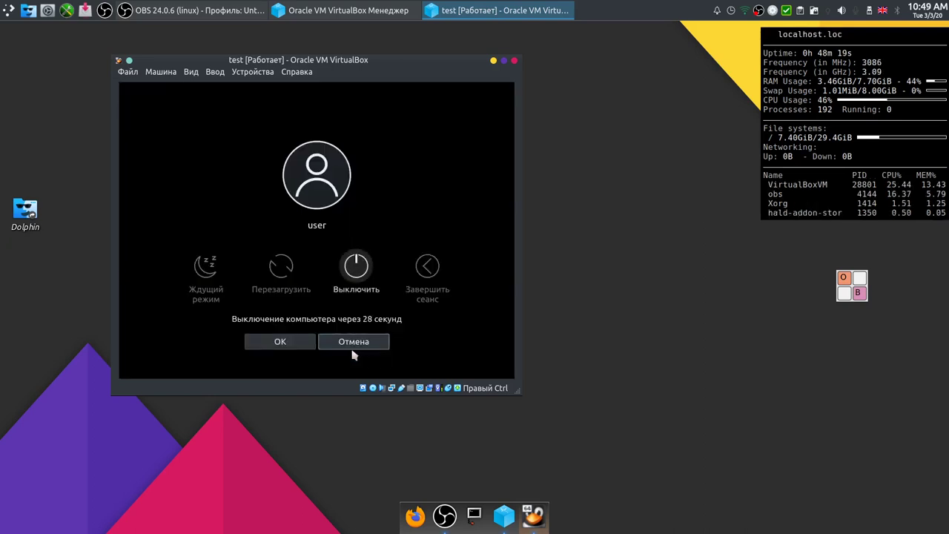
{"action": "left_click", "coordinate": [304, 341]}
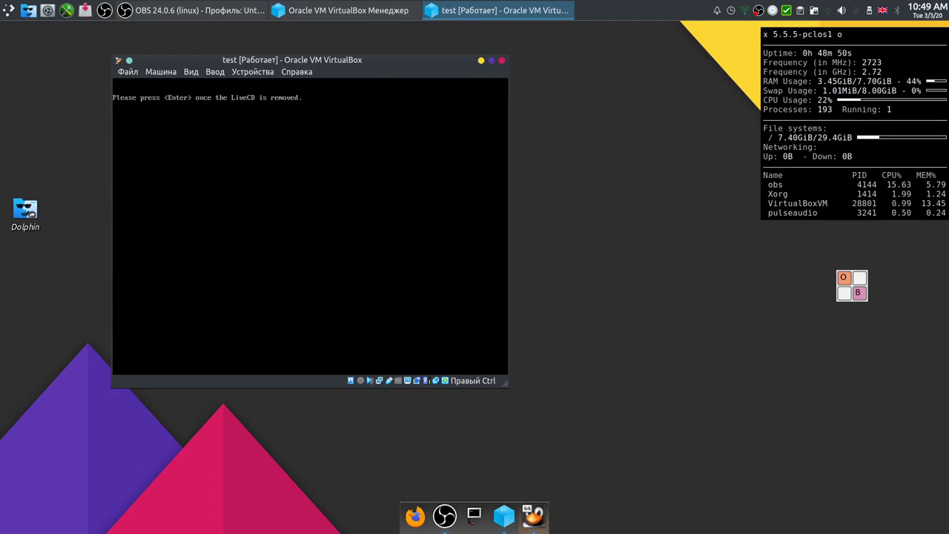
{"action": "key", "text": "Return"}
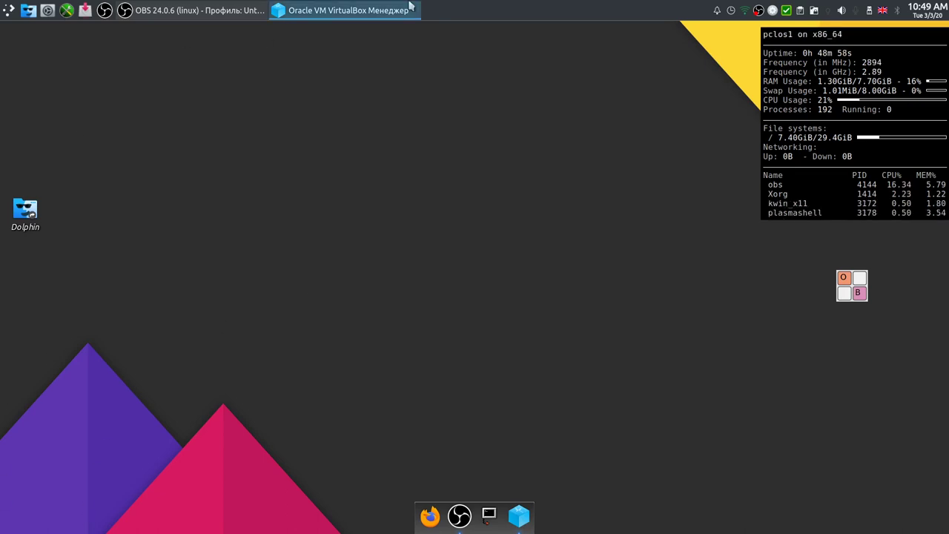
Close the VirtualBox Manager and open the startup and shutdown settings in System Settings.
{"action": "right_click", "coordinate": [369, 15]}
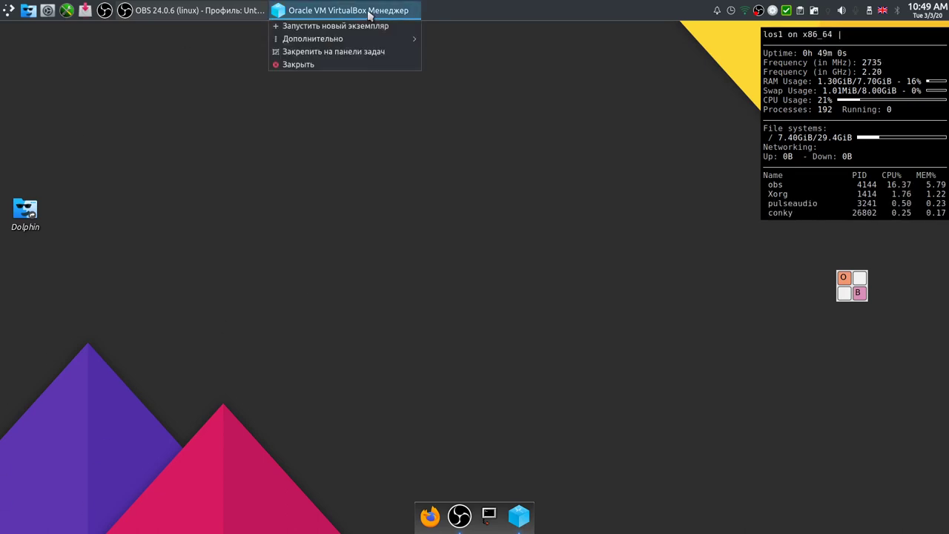
{"action": "left_click", "coordinate": [344, 66]}
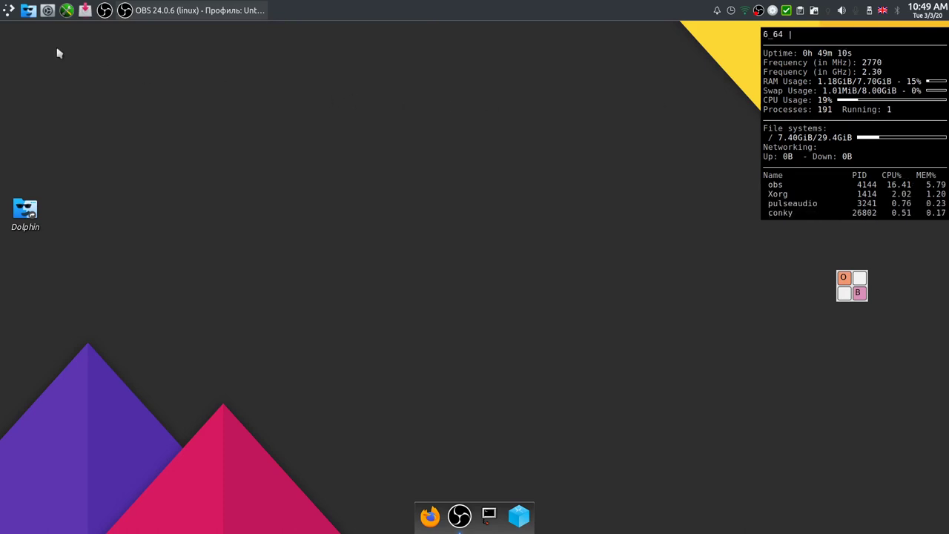
{"action": "left_click", "coordinate": [47, 11]}
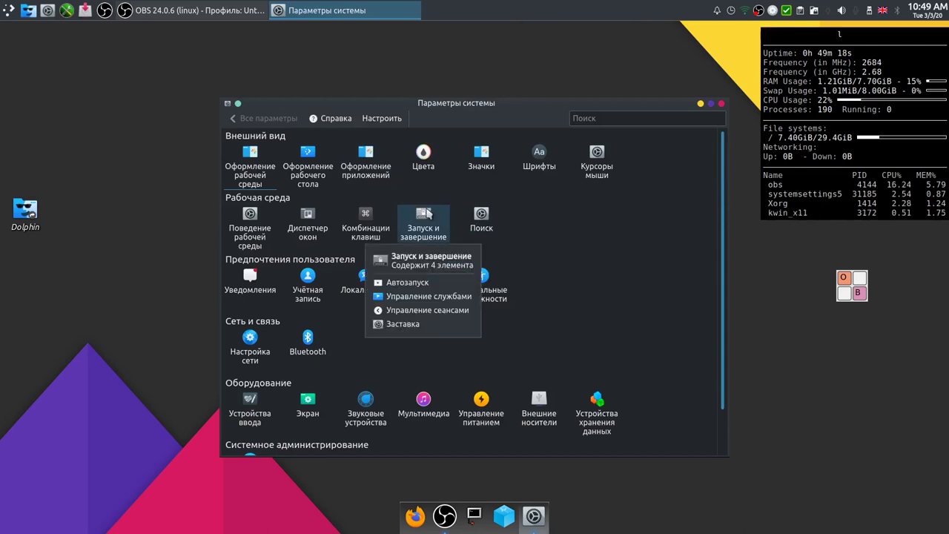
{"action": "left_click", "coordinate": [420, 227]}
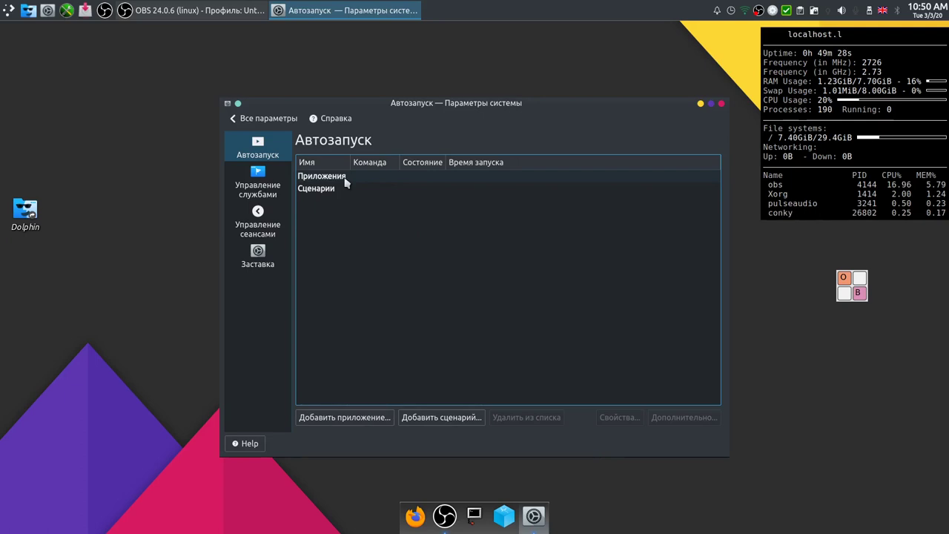
Add Plank from the additional applications to the autostart list, accepting its default properties.
{"action": "left_click", "coordinate": [376, 419]}
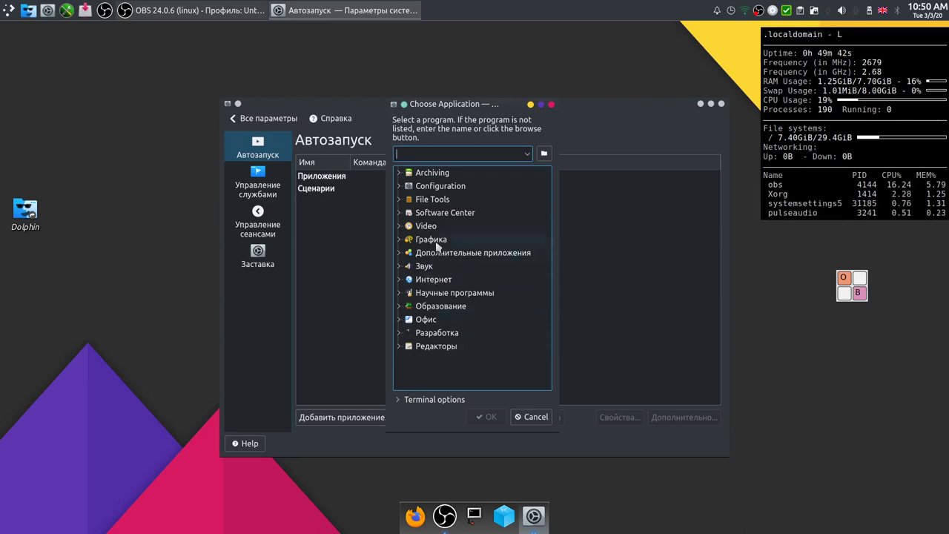
{"action": "left_click", "coordinate": [400, 187]}
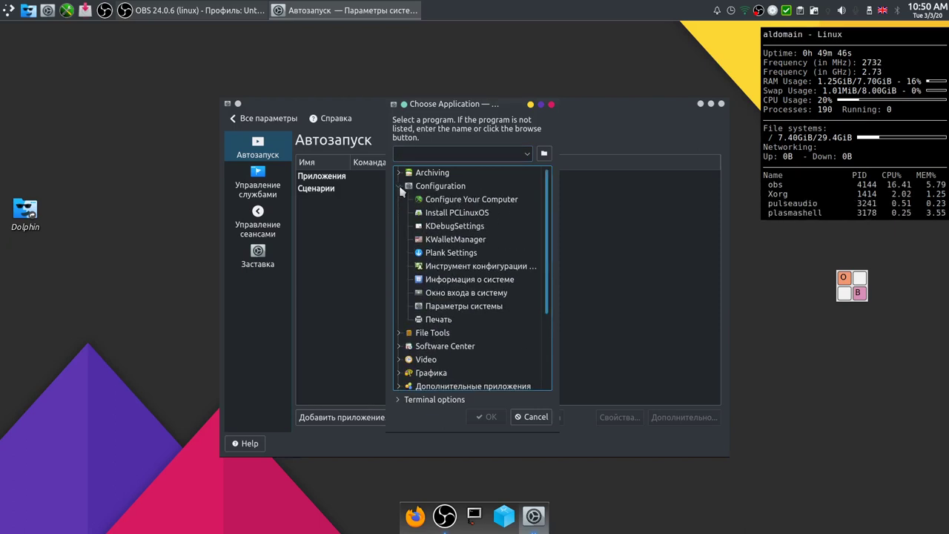
{"action": "left_click", "coordinate": [400, 186]}
{"action": "left_click", "coordinate": [399, 252]}
{"action": "scroll", "coordinate": [476, 300], "scroll_direction": "down", "scroll_amount": 3}
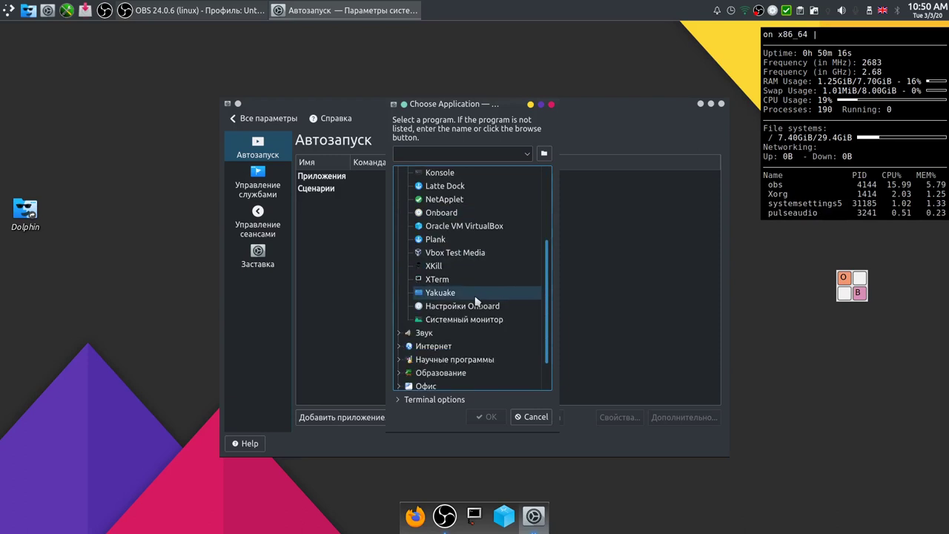
{"action": "left_click", "coordinate": [458, 241]}
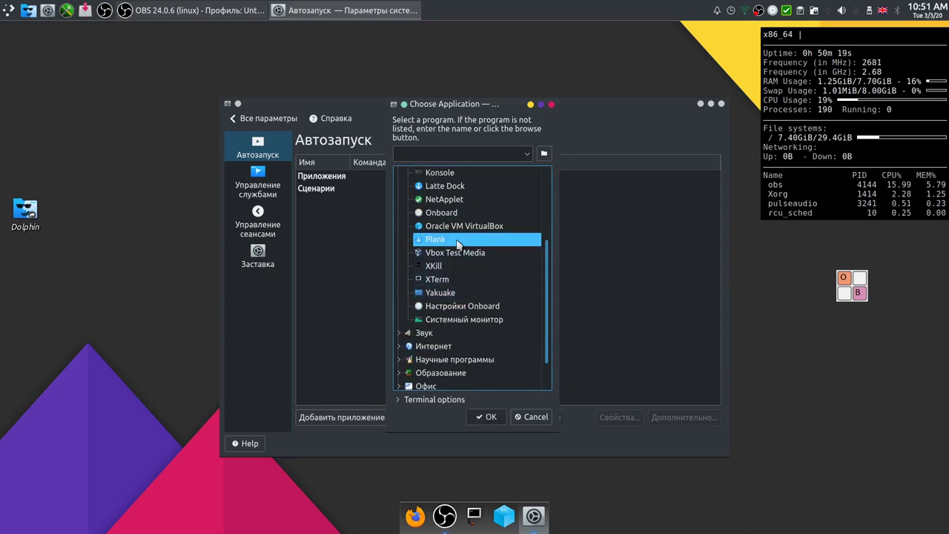
{"action": "left_click", "coordinate": [487, 417]}
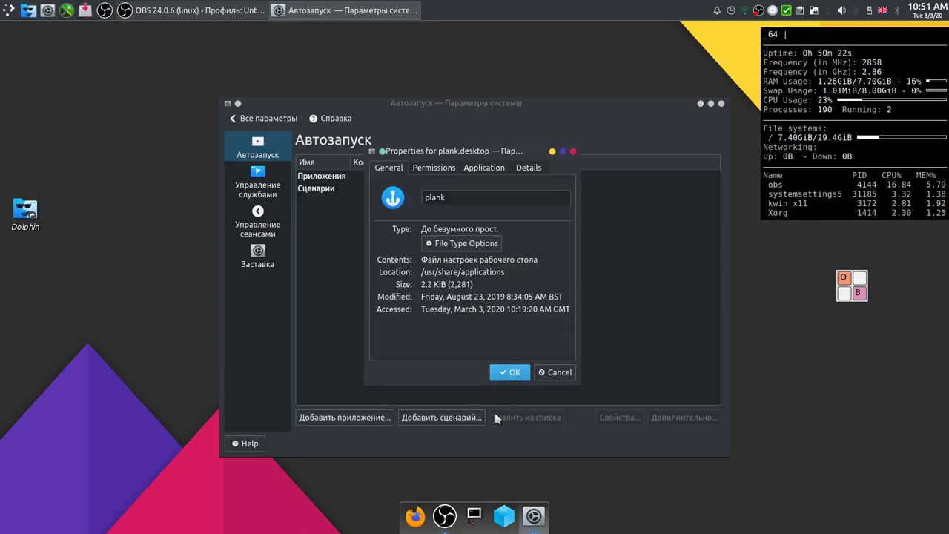
{"action": "left_click", "coordinate": [511, 373]}
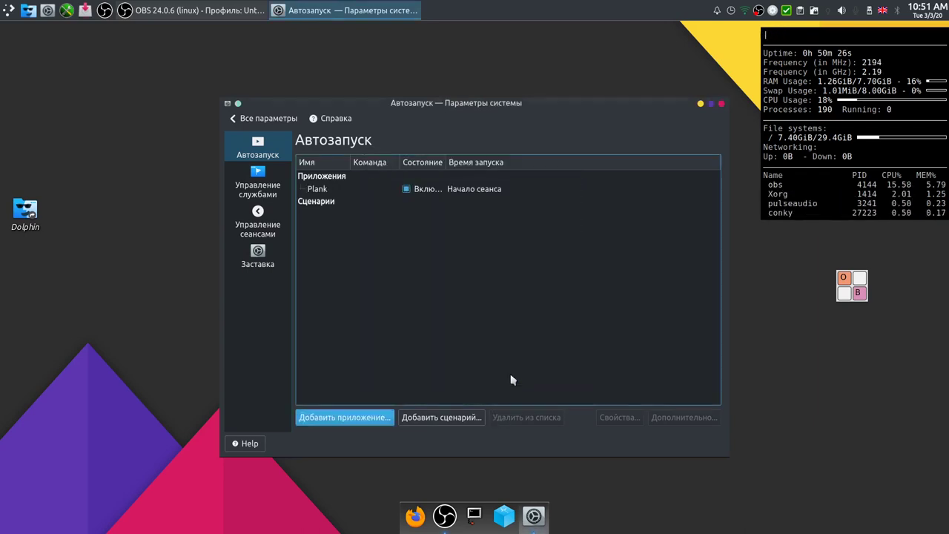
Find Onboard by searching for "on" and add it to the autostart applications with its default properties.
{"action": "left_click", "coordinate": [352, 419]}
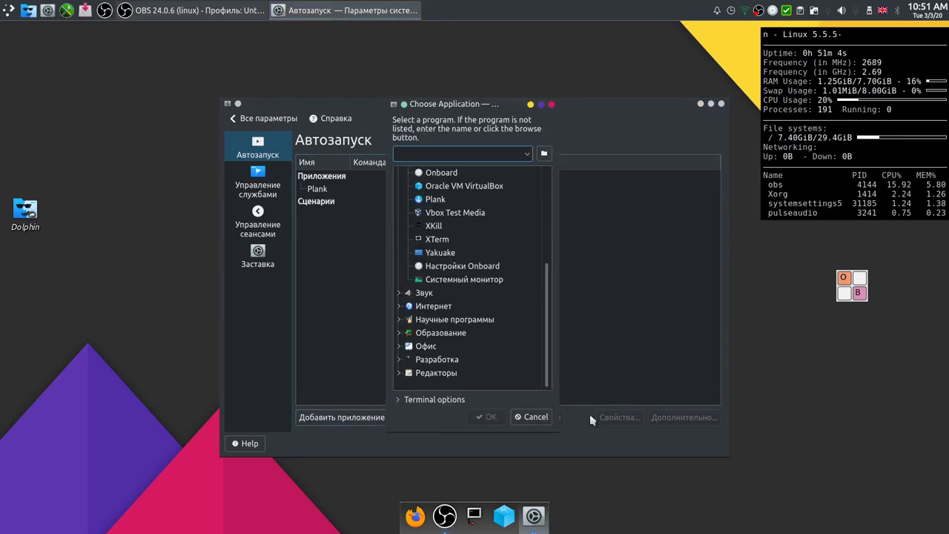
{"action": "type", "text": "on"}
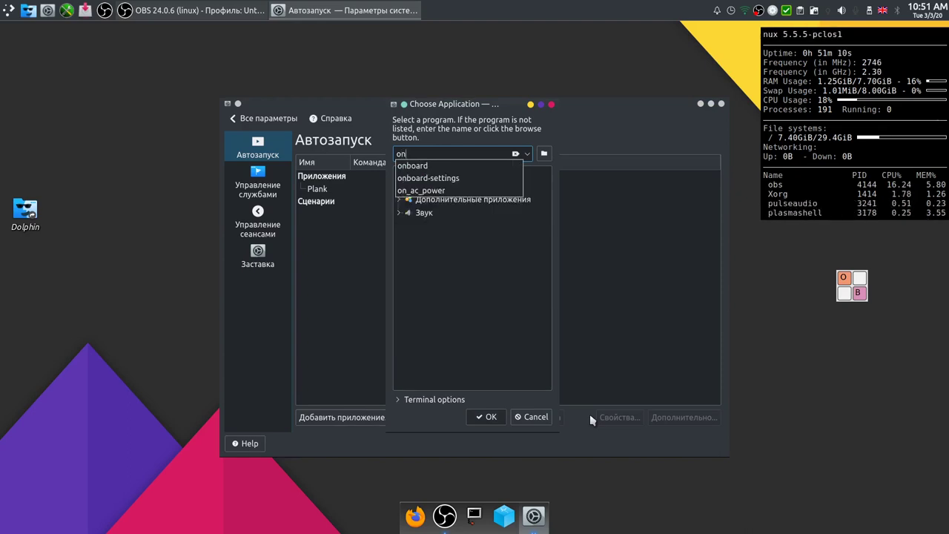
{"action": "left_click", "coordinate": [420, 166]}
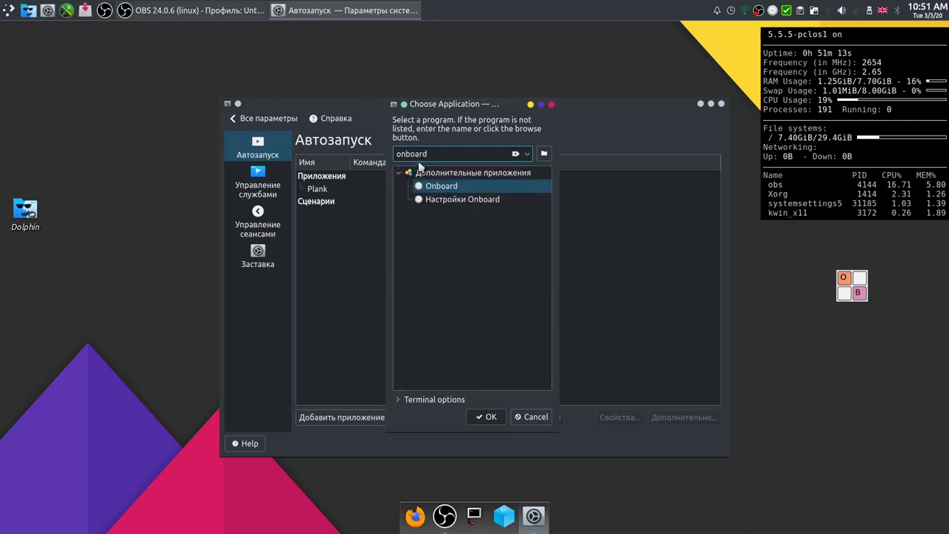
{"action": "left_click", "coordinate": [458, 193]}
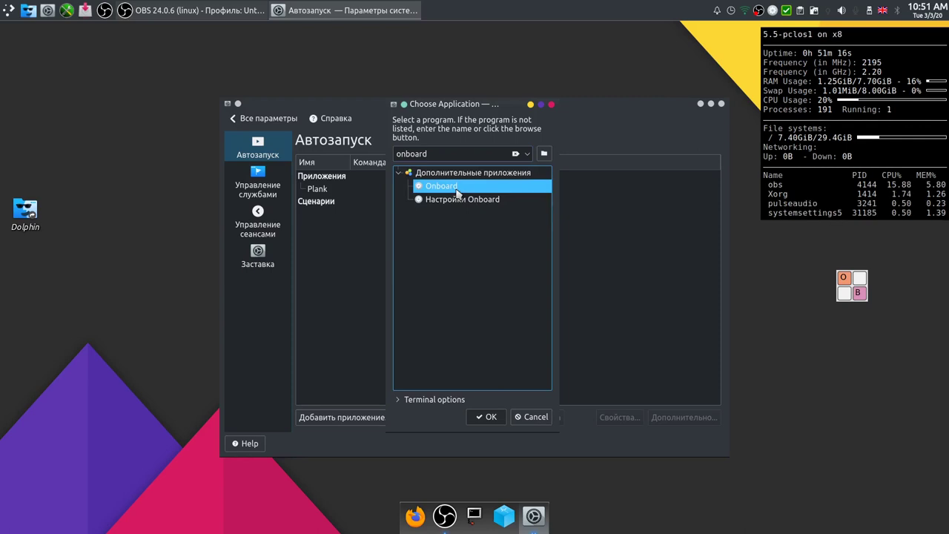
{"action": "left_click", "coordinate": [489, 417]}
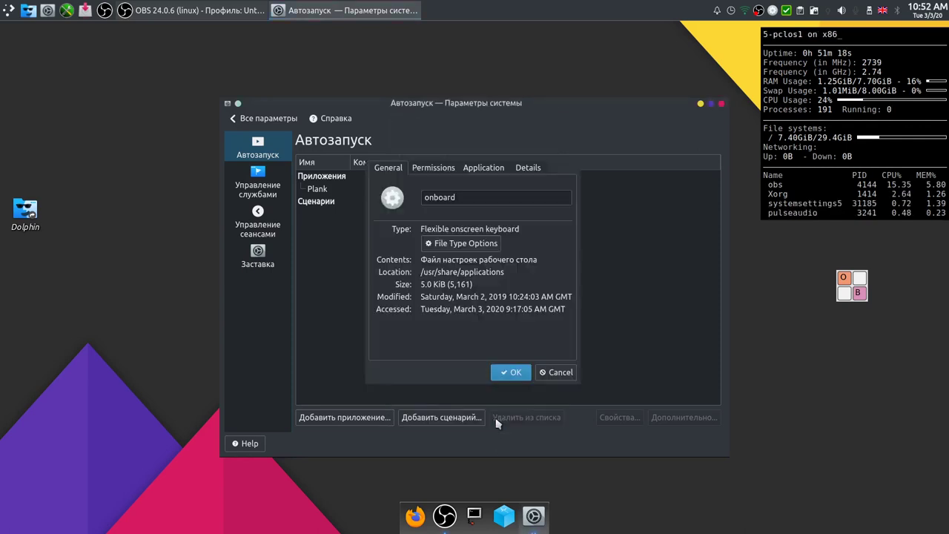
{"action": "left_click", "coordinate": [515, 372]}
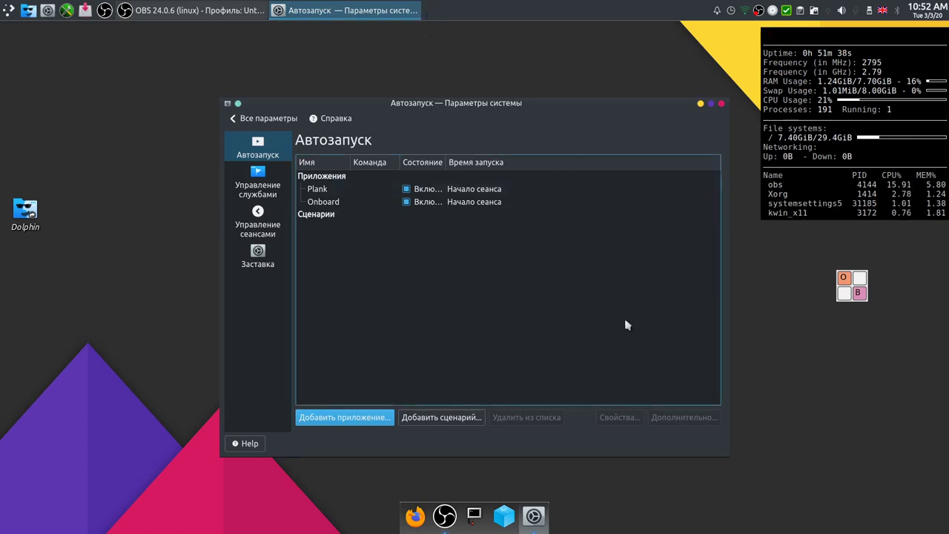
Apply the Air theme as the Plasma desktop style and close System Settings.
{"action": "left_click", "coordinate": [252, 120]}
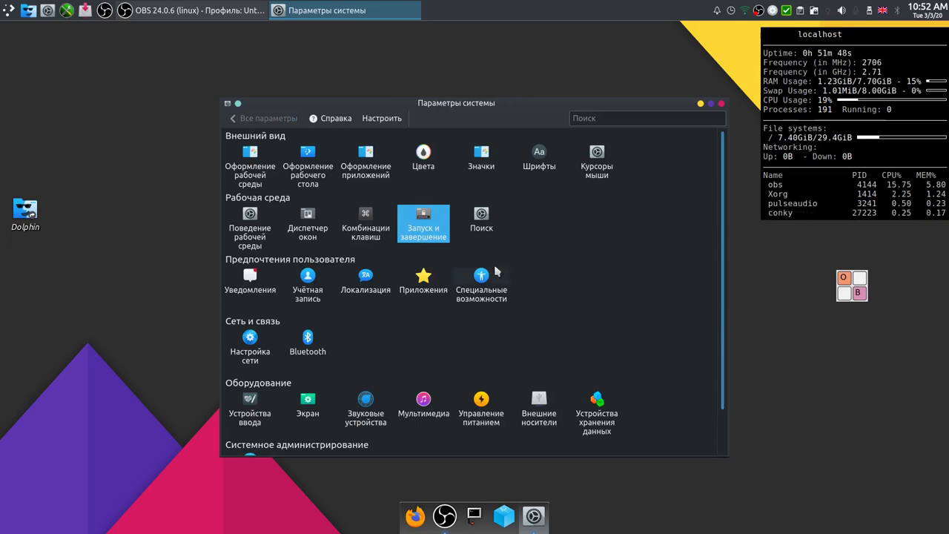
{"action": "left_click", "coordinate": [322, 163]}
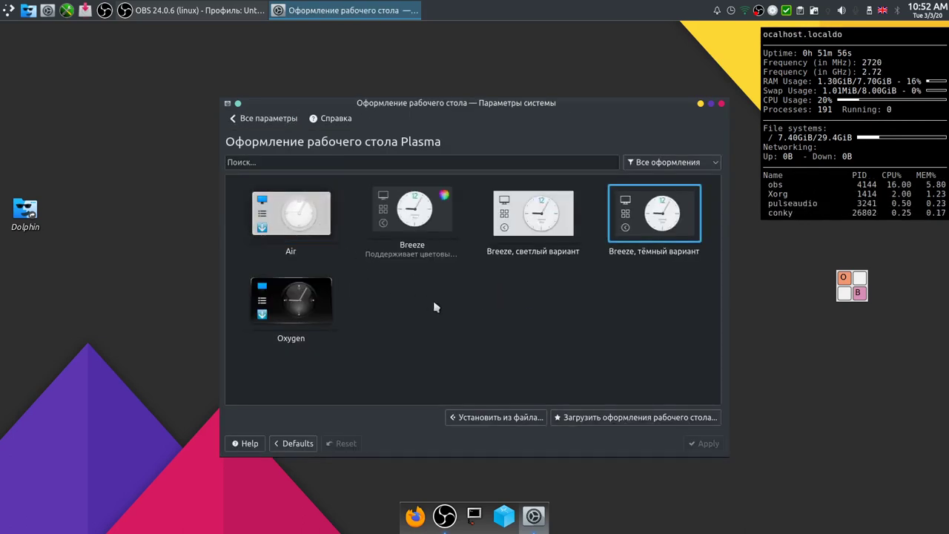
{"action": "left_click", "coordinate": [299, 222]}
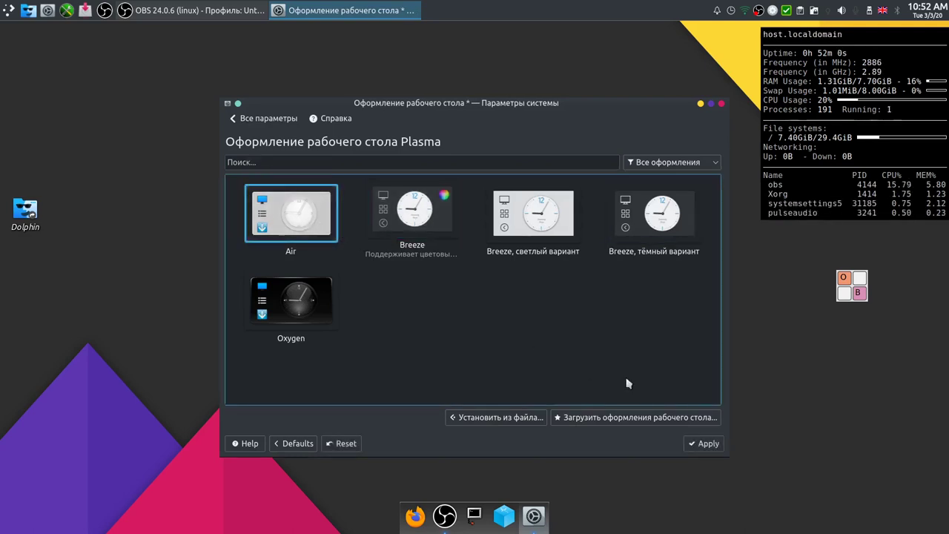
{"action": "left_click", "coordinate": [702, 444]}
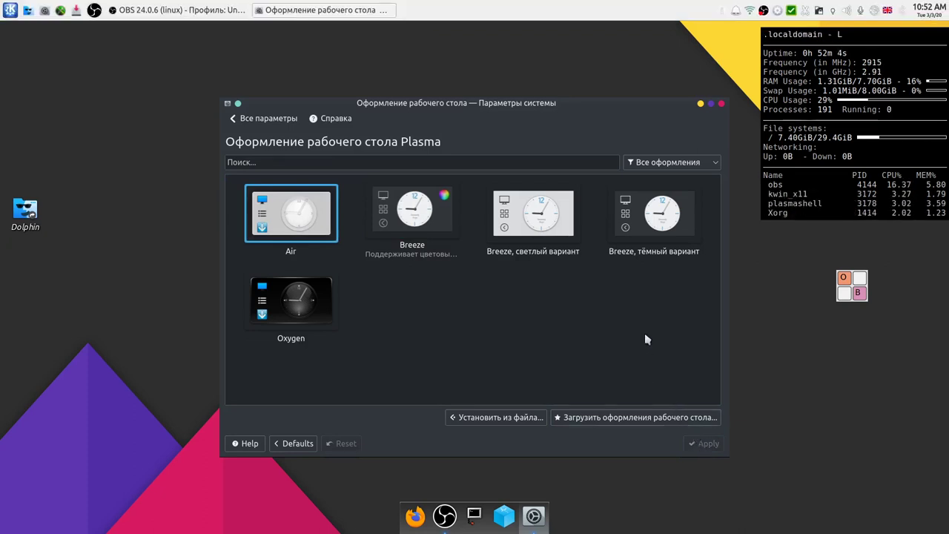
{"action": "left_click", "coordinate": [723, 104]}
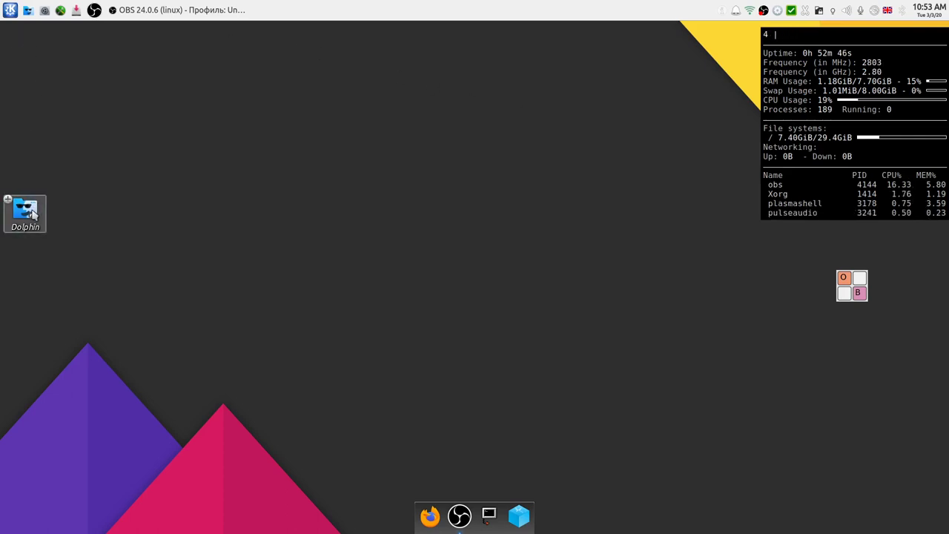
Open the home folder in Dolphin, inspect the general properties of livecd.iso, and close the file manager.
{"action": "left_click", "coordinate": [29, 13]}
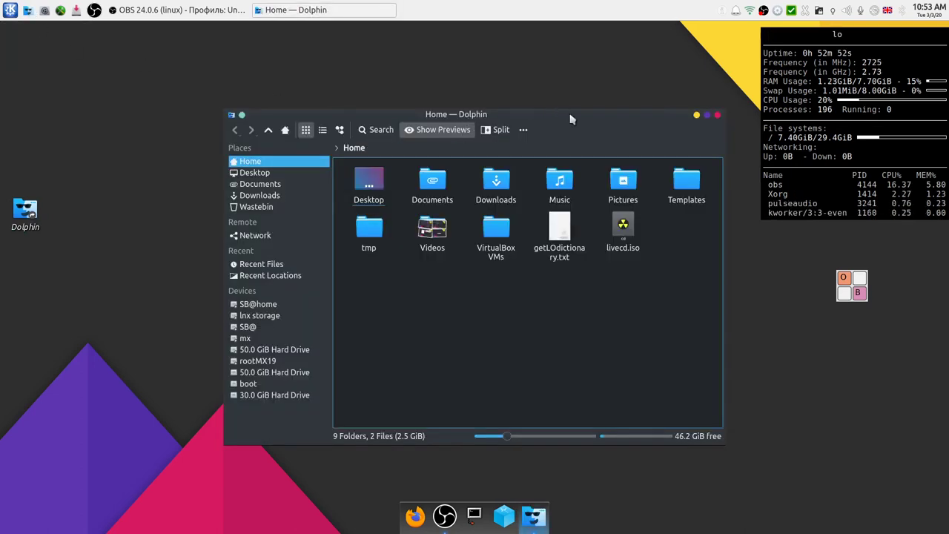
{"action": "left_click_drag", "start_coordinate": [579, 124], "coordinate": [451, 92]}
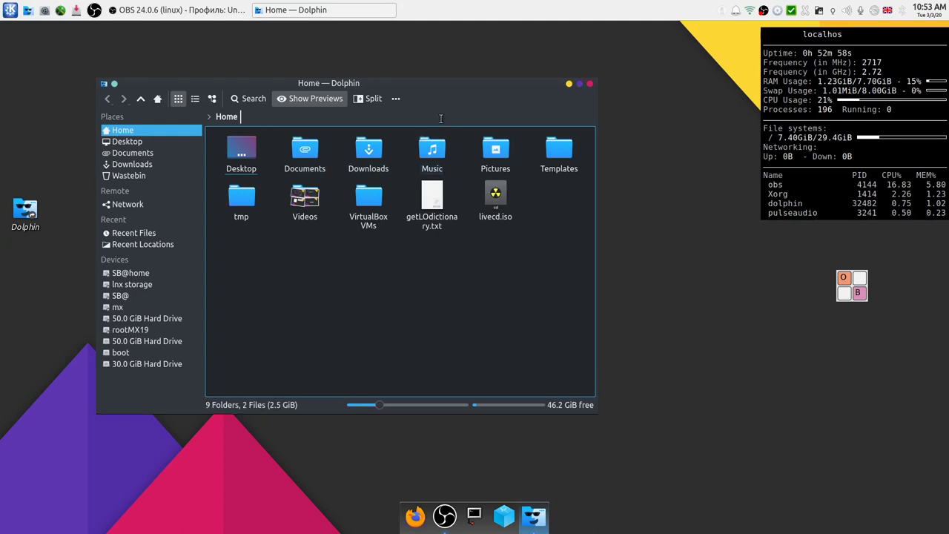
{"action": "left_click", "coordinate": [399, 99]}
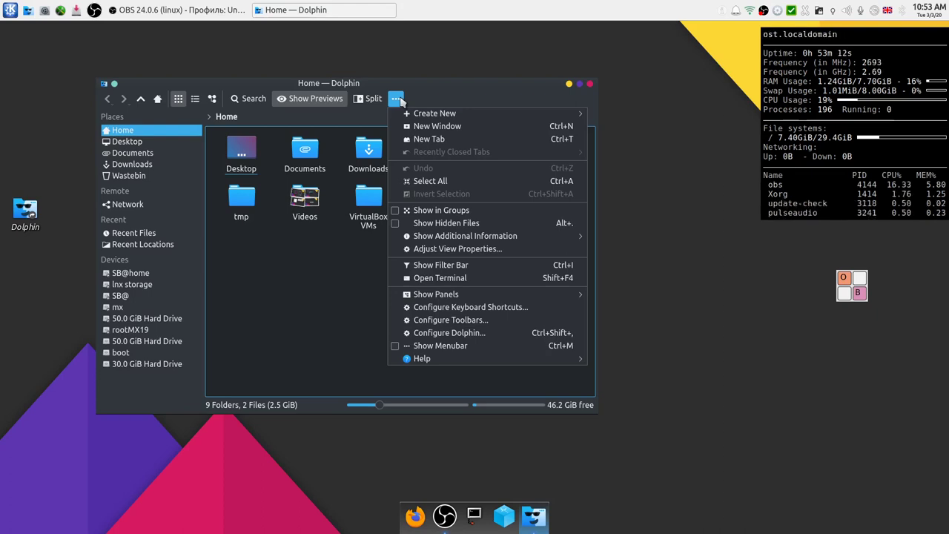
{"action": "left_click", "coordinate": [431, 101]}
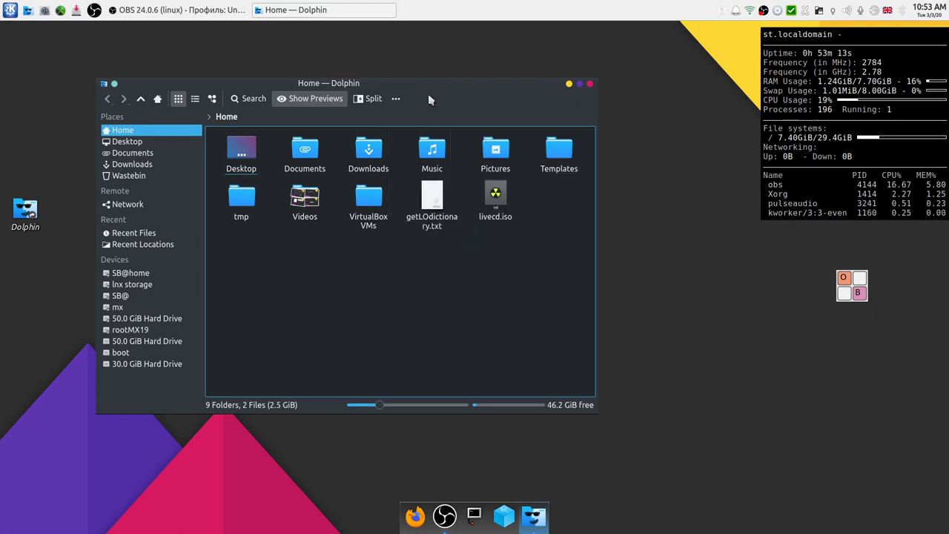
{"action": "right_click", "coordinate": [493, 194]}
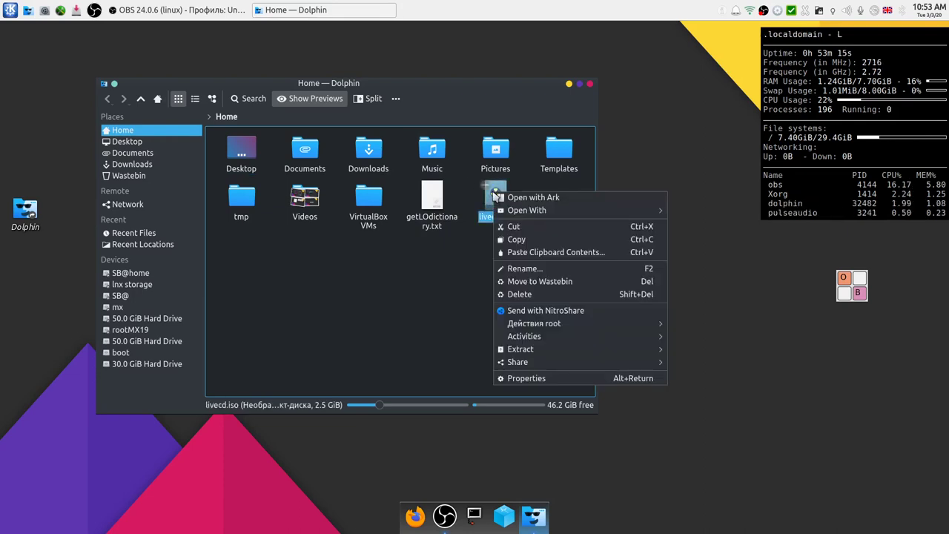
{"action": "left_click", "coordinate": [563, 378]}
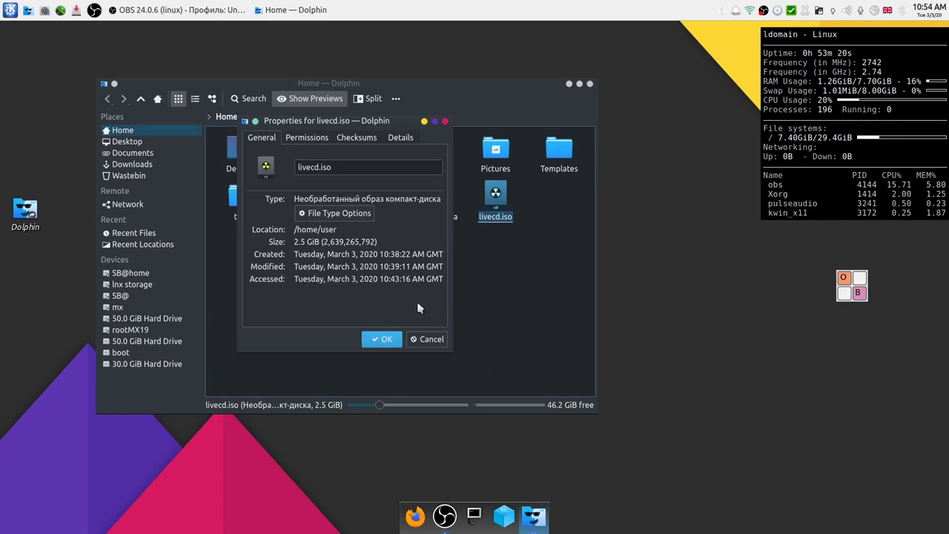
{"action": "left_click", "coordinate": [393, 341]}
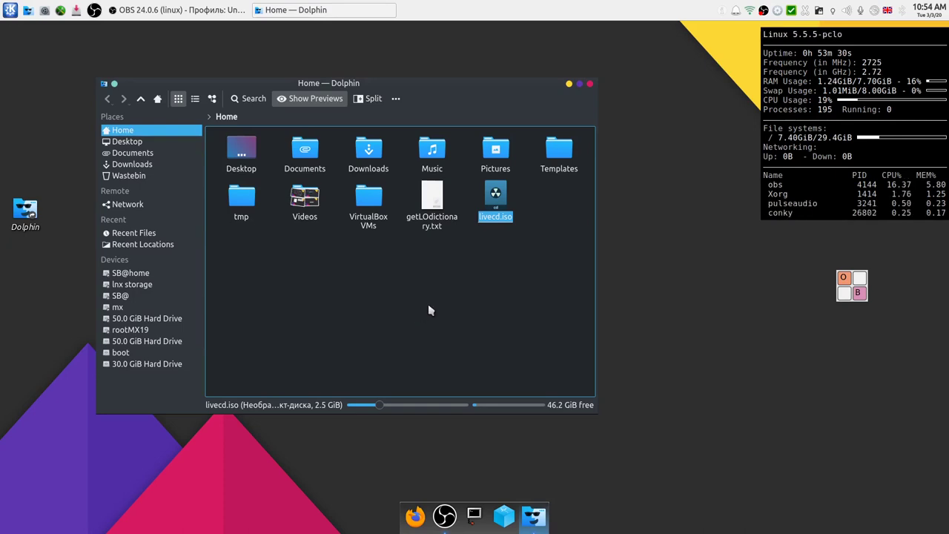
{"action": "left_click", "coordinate": [590, 85]}
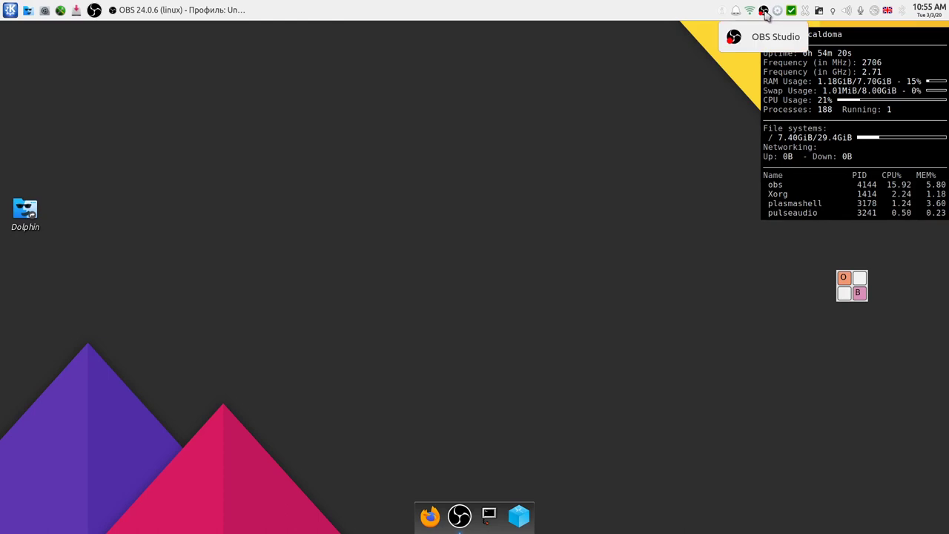
{"action": "right_click", "coordinate": [764, 12]}
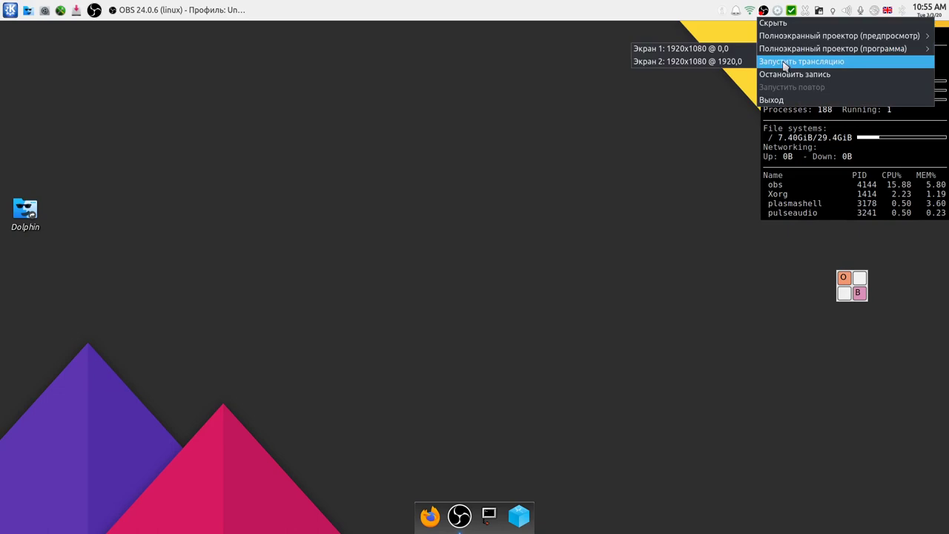